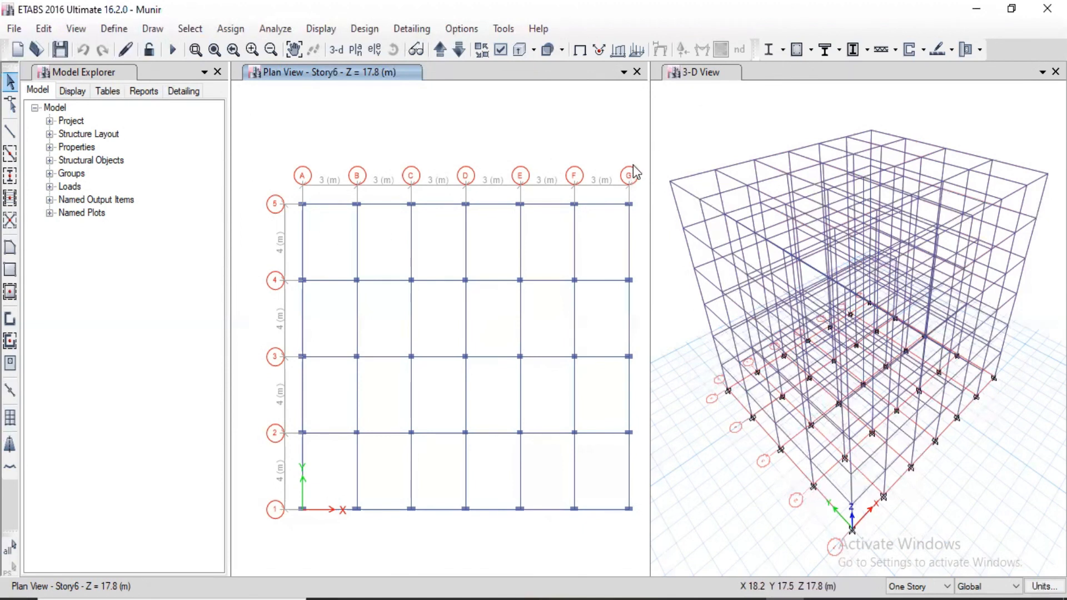
Select everything on the Story6 plan with a selection window, and clear that selection.
drag(645, 135, 259, 541)
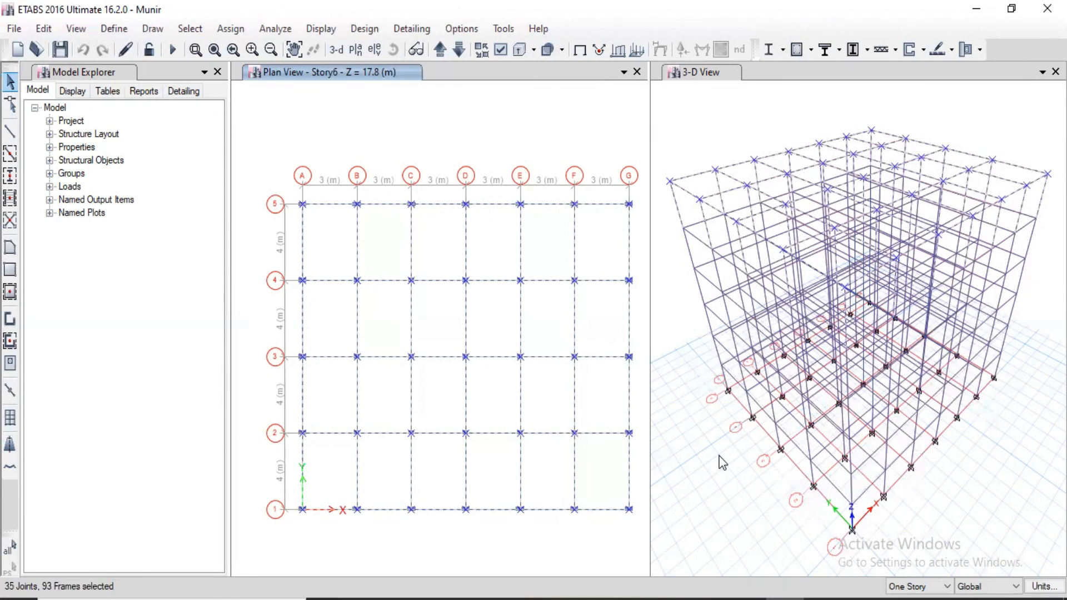
key(Escape)
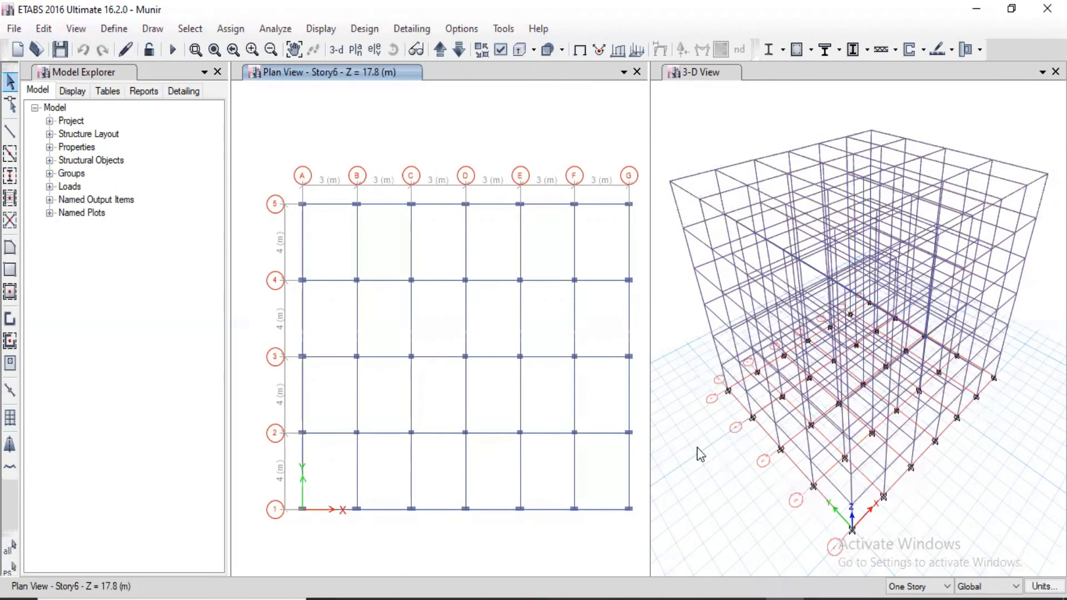
Select all joints in the model by object type, and deselect them again.
click(194, 33)
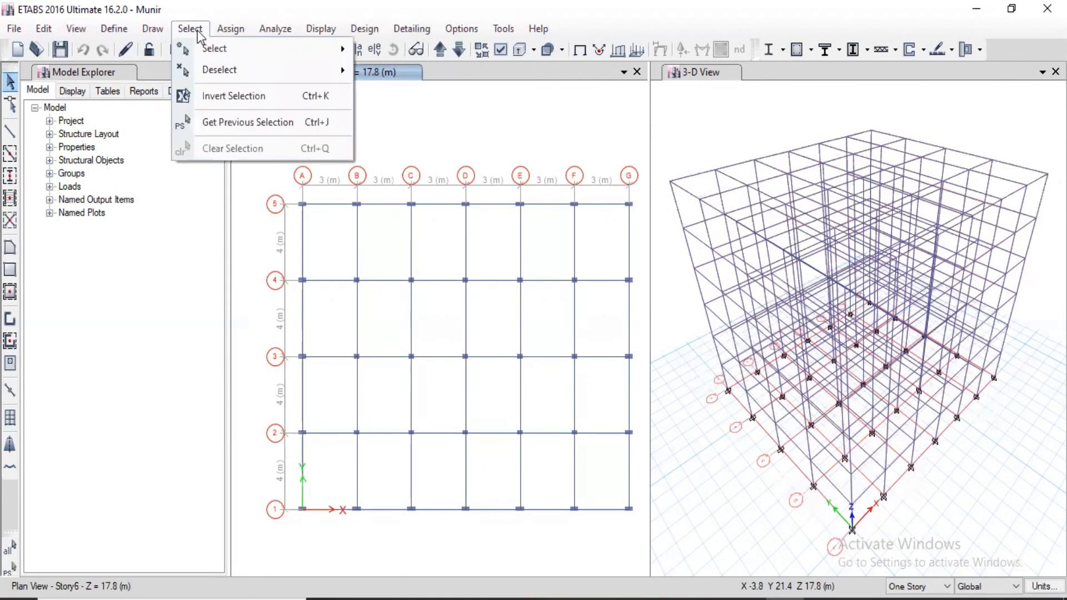
mouse_move(227, 54)
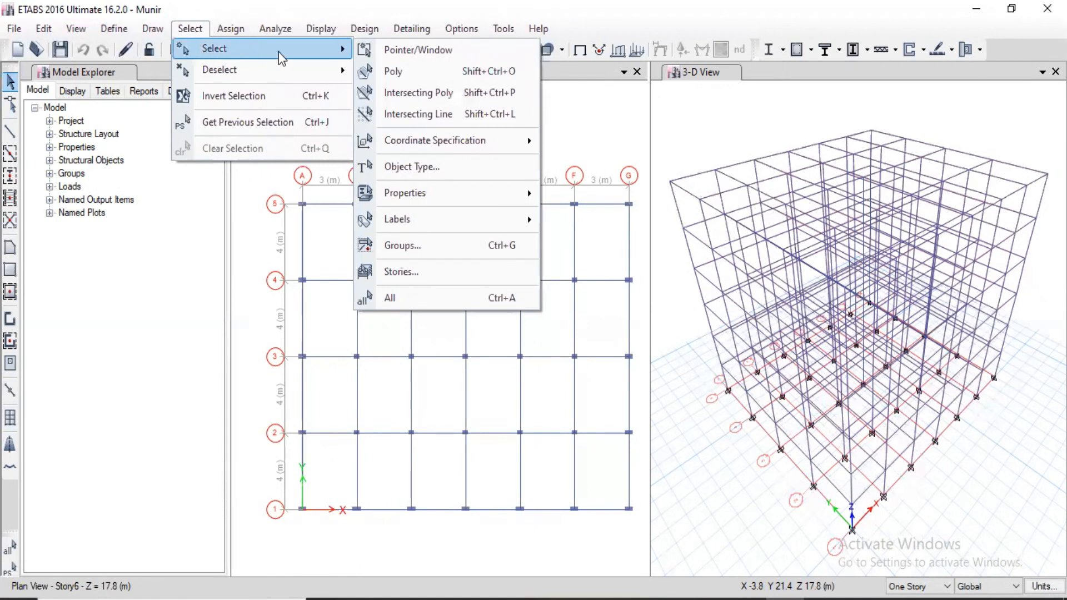
mouse_move(244, 72)
click(435, 168)
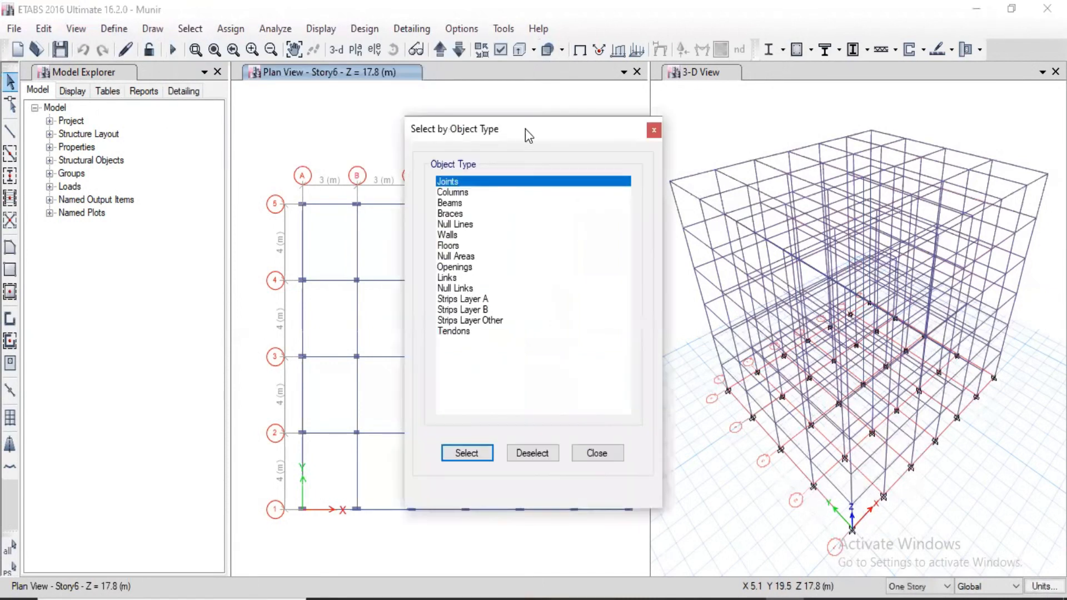
drag(522, 130, 142, 86)
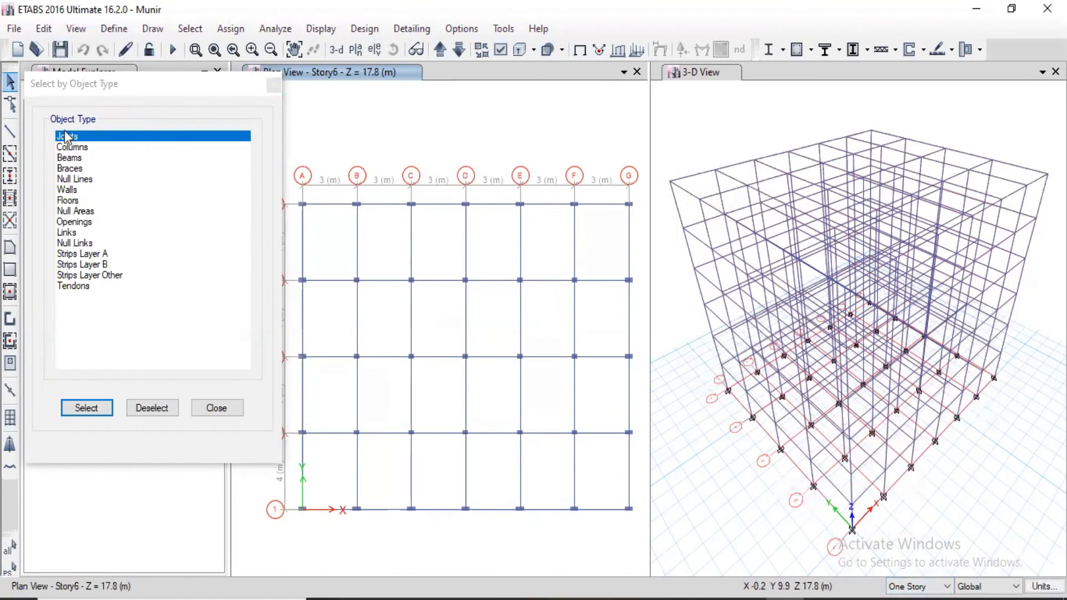
click(87, 408)
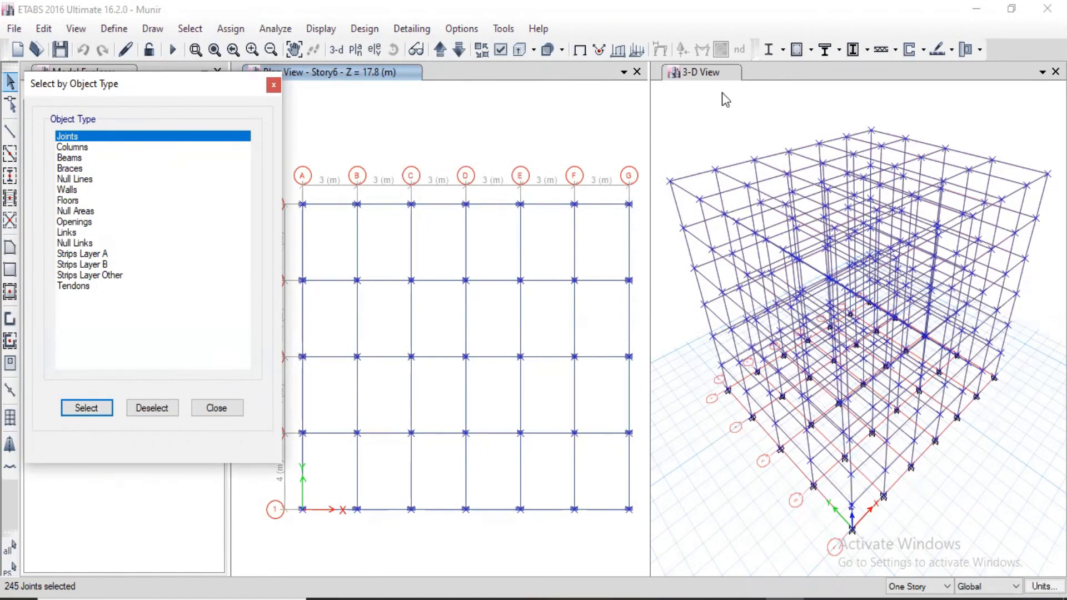
click(151, 409)
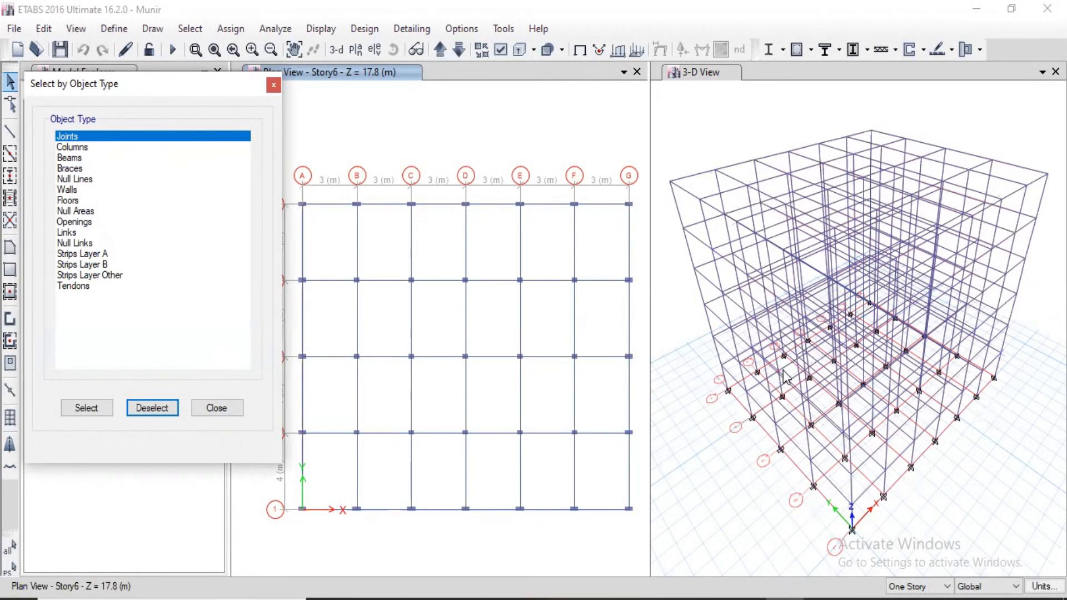
Select and deselect all columns by object type, and do the same for all beams.
click(72, 148)
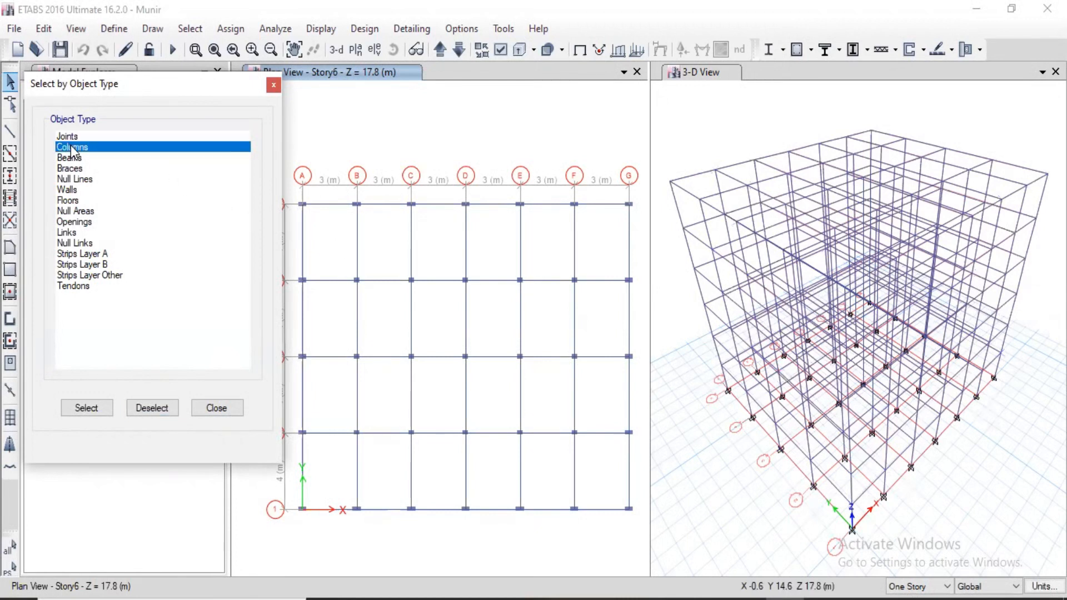
click(86, 409)
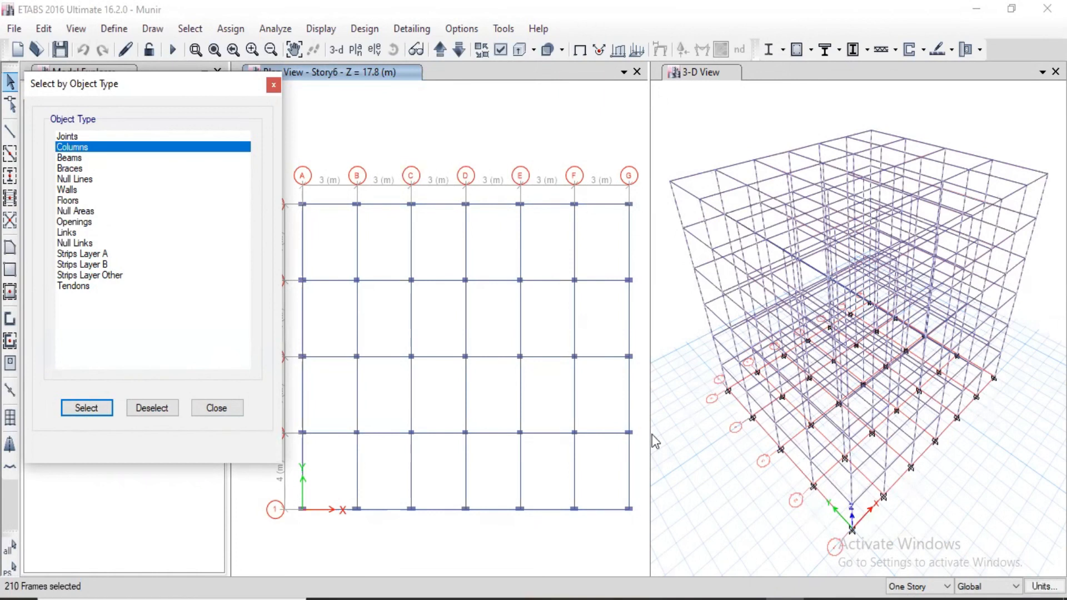
click(155, 413)
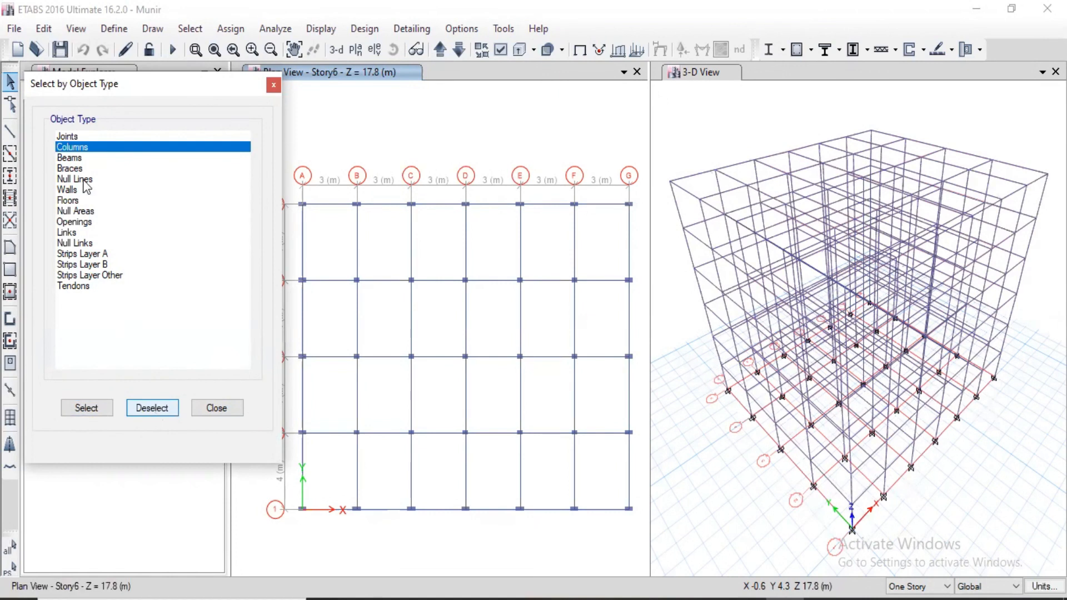
click(70, 157)
click(90, 413)
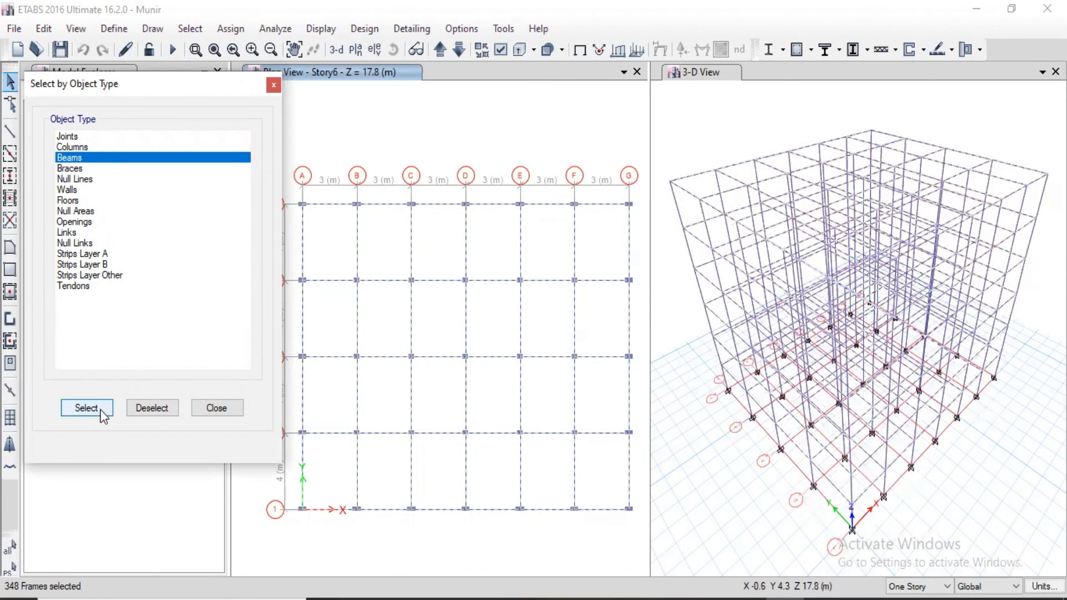
click(153, 409)
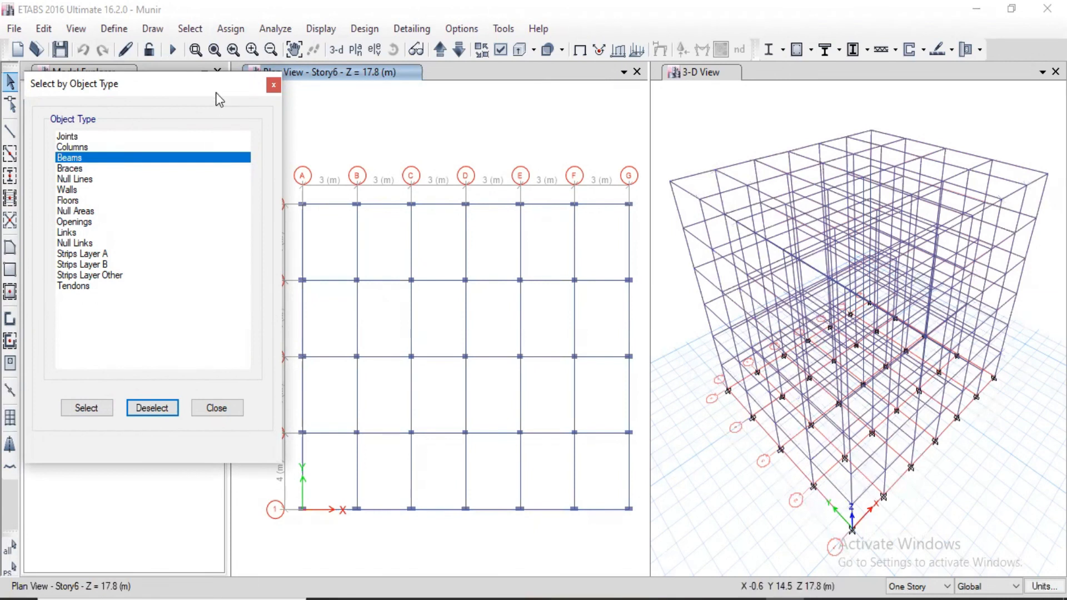
Window-select the whole Story6 plan and deselect its joints and columns by object type to isolate the beams, finally clearing the selection.
drag(212, 86, 176, 81)
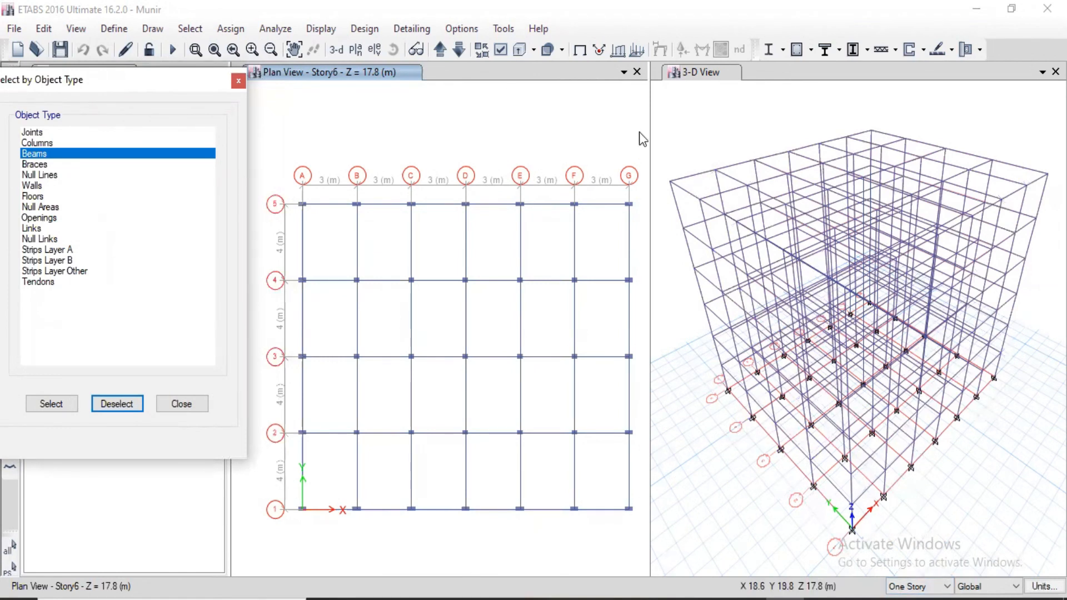
drag(639, 131, 271, 522)
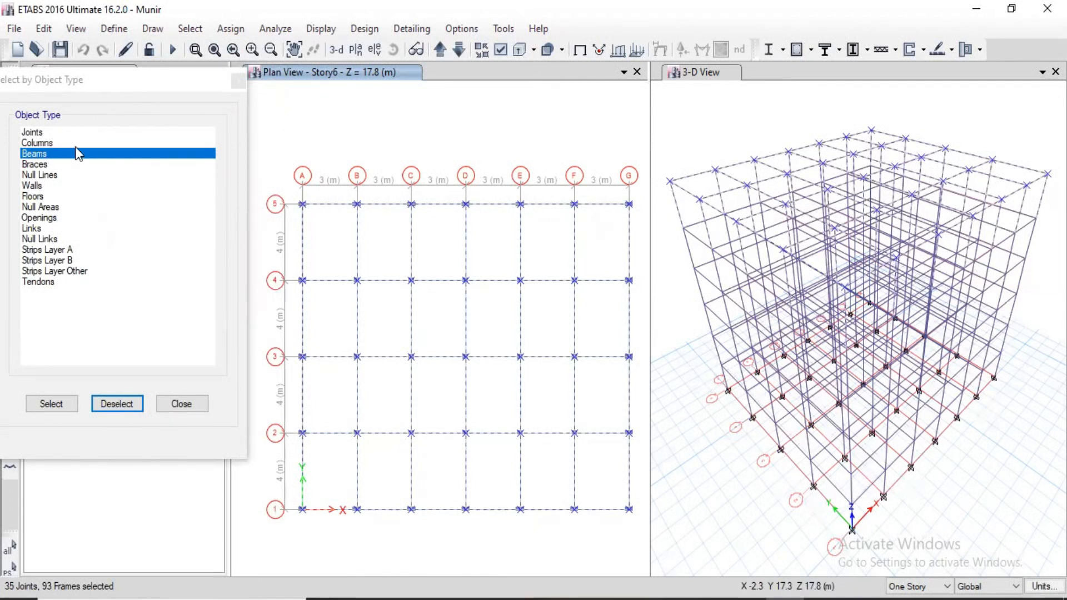
click(39, 135)
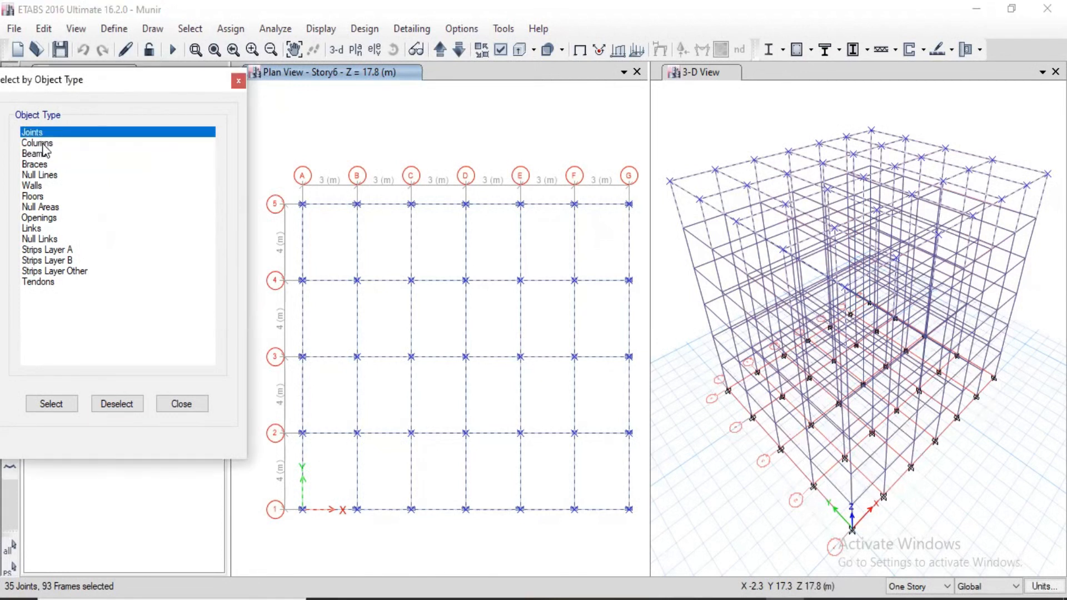
click(41, 143)
click(118, 404)
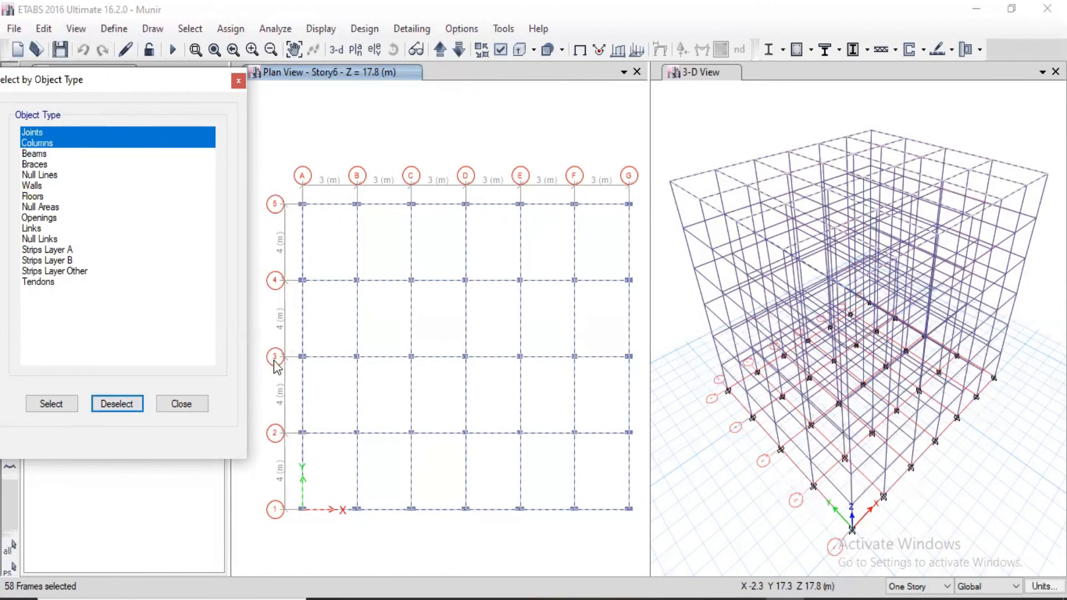
key(Escape)
key(Escape)
Window-select the whole Story6 plan and deselect its joints and beams by object type, so only the story's columns remain selected.
drag(640, 140, 261, 543)
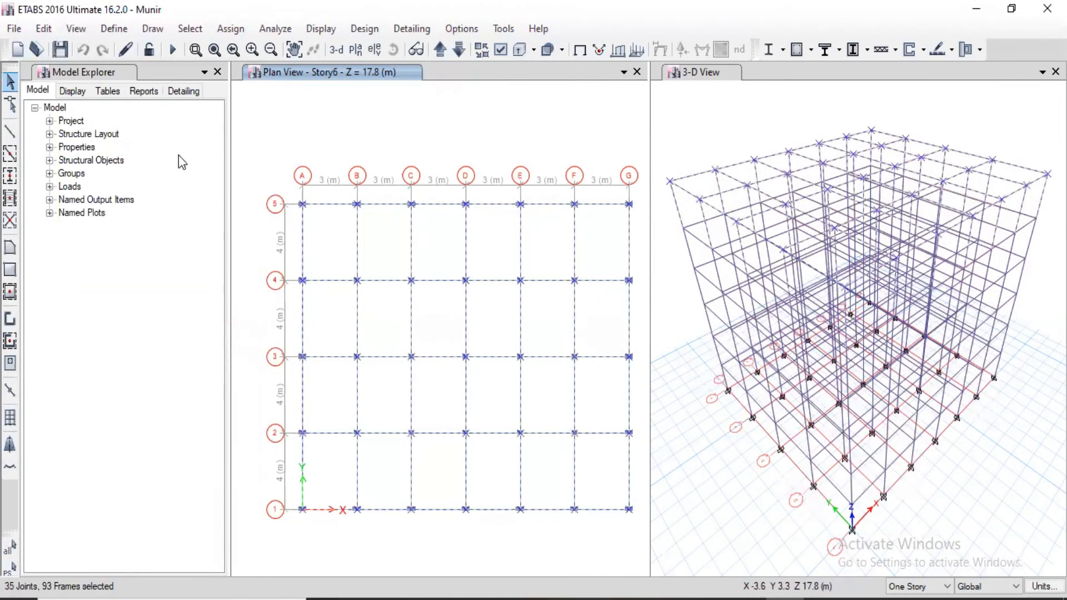
click(190, 29)
mouse_move(203, 50)
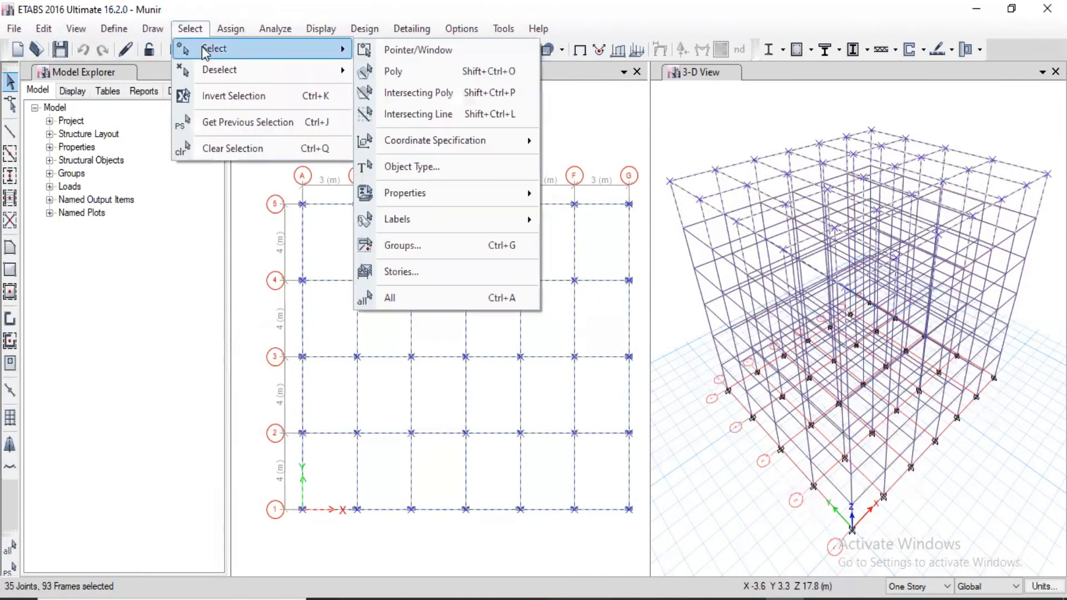
click(414, 168)
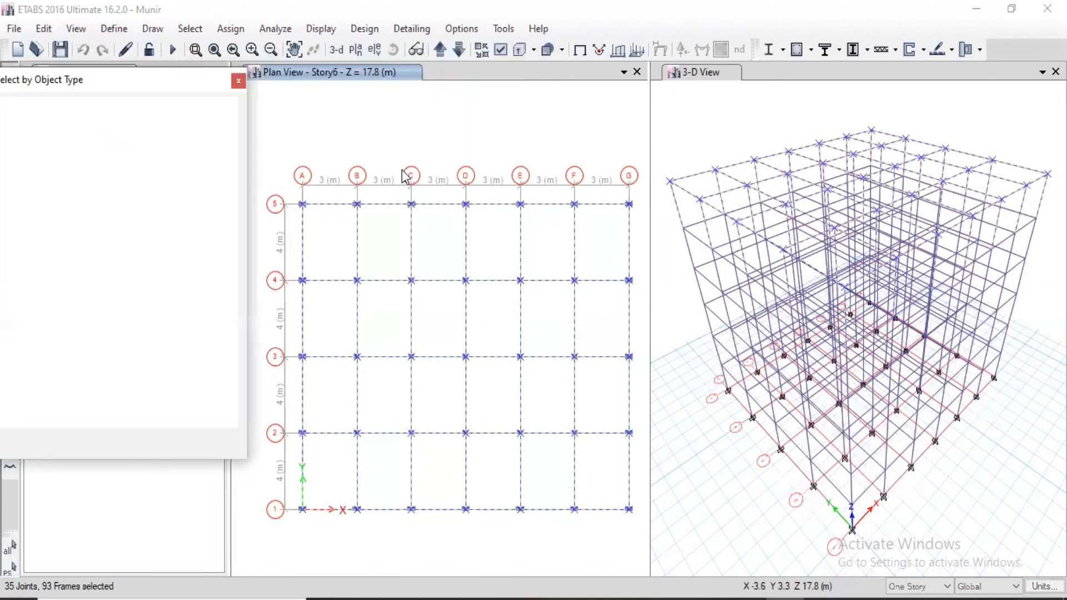
click(119, 404)
click(35, 155)
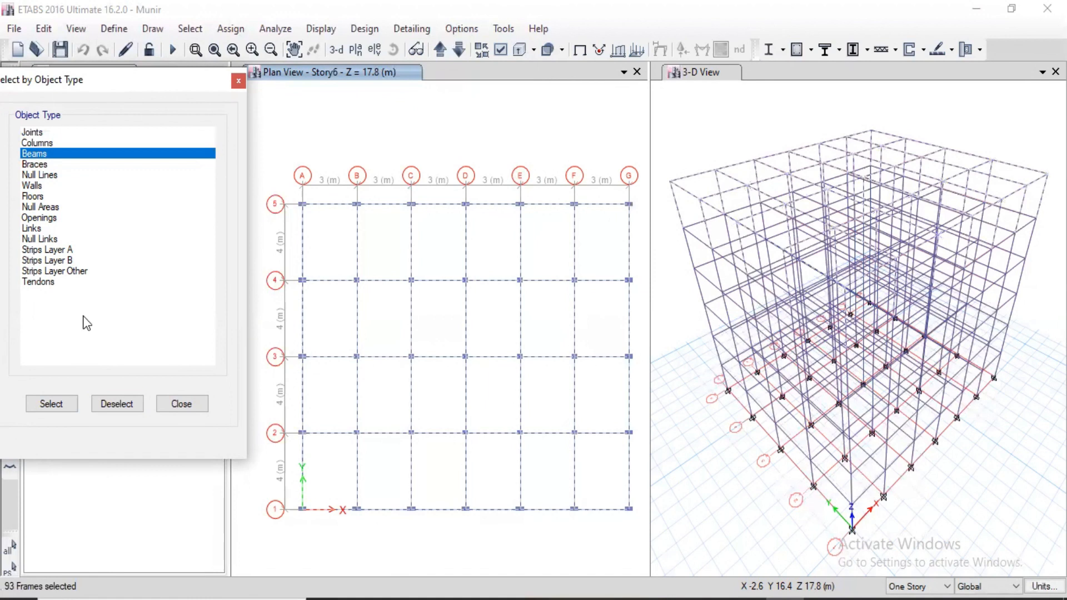
click(118, 405)
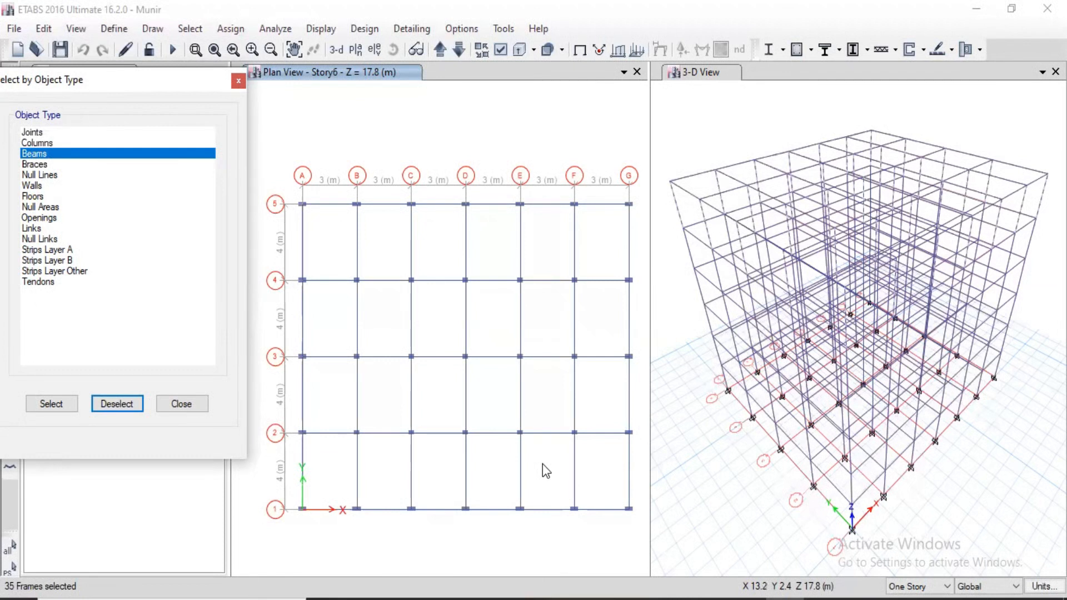
key(Escape)
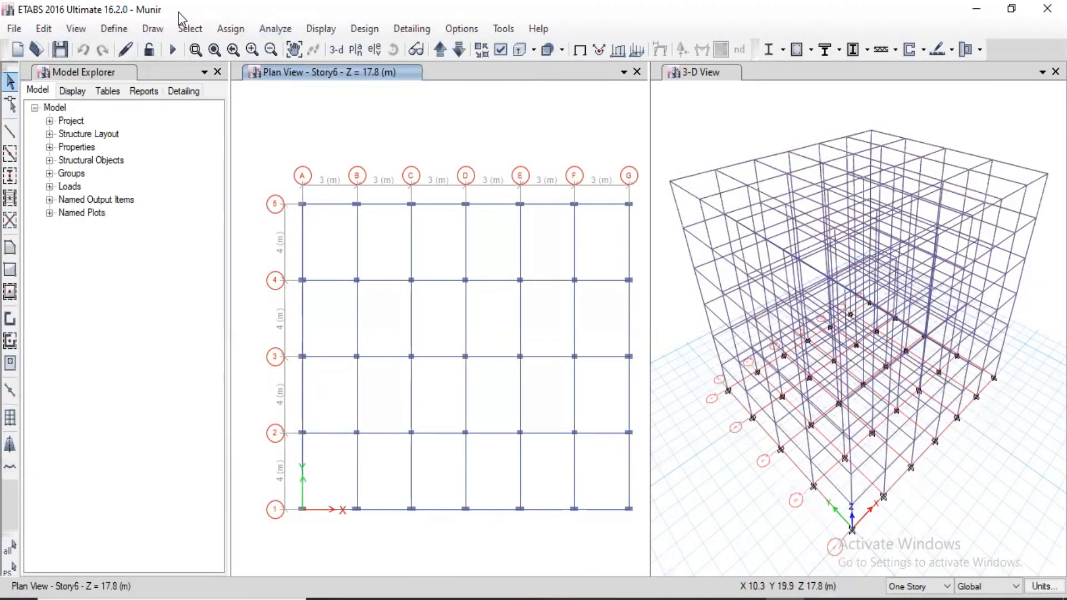
Select all columns in the model by object type and close the selection dialog.
click(190, 28)
mouse_move(219, 48)
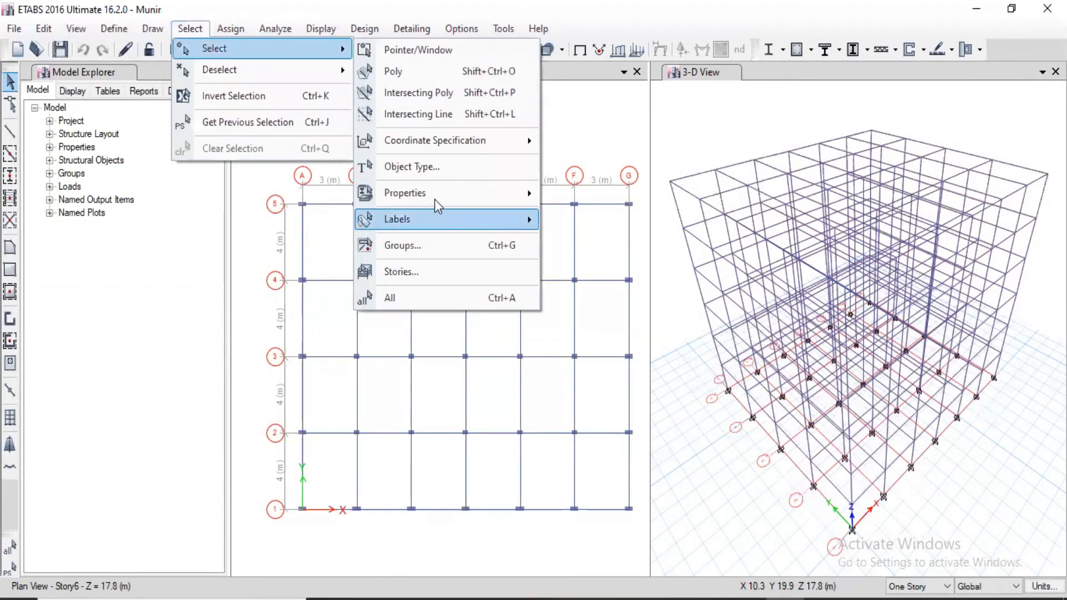
click(425, 174)
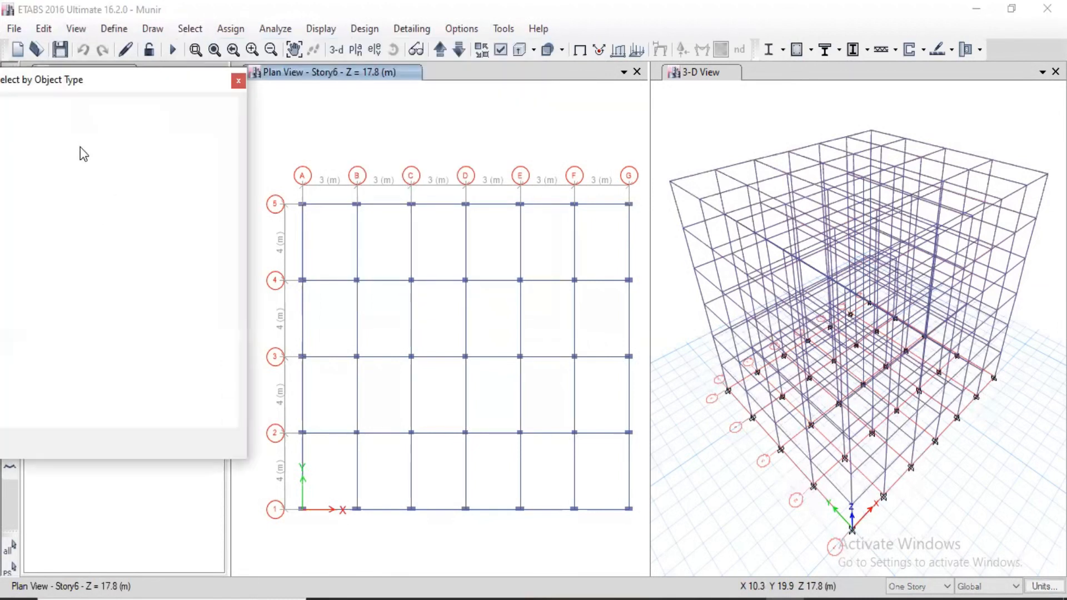
click(80, 144)
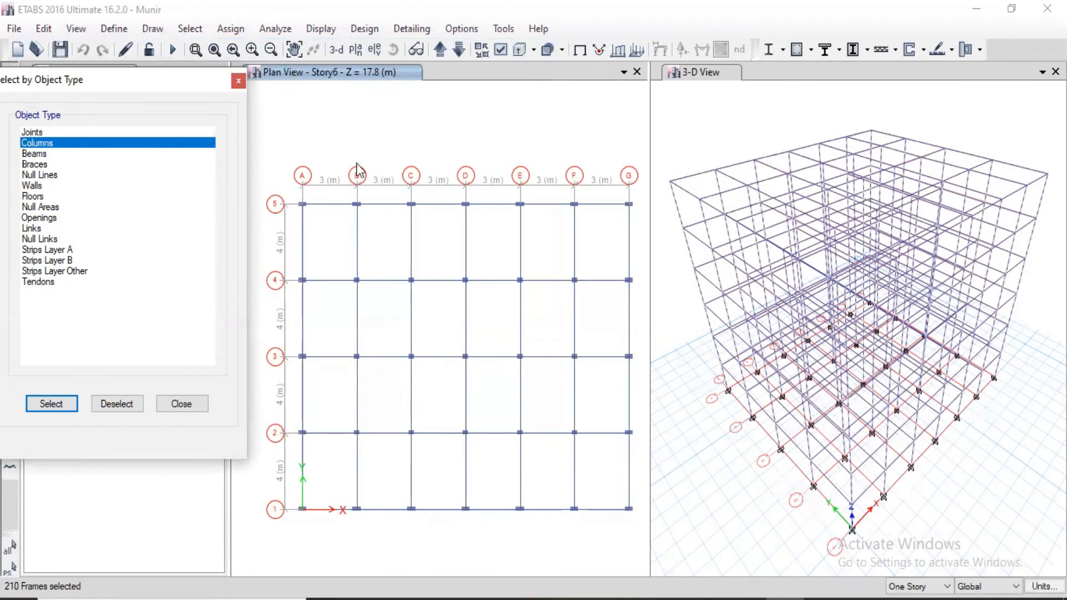
click(239, 81)
Deselect the joints and all columns through the Deselect by object type option.
click(192, 29)
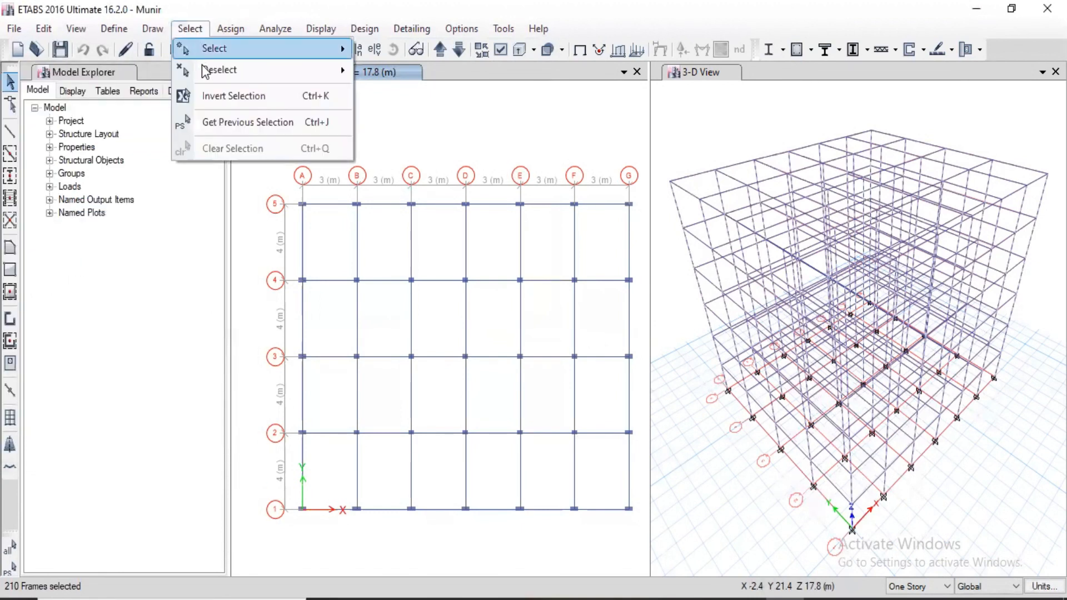
mouse_move(217, 72)
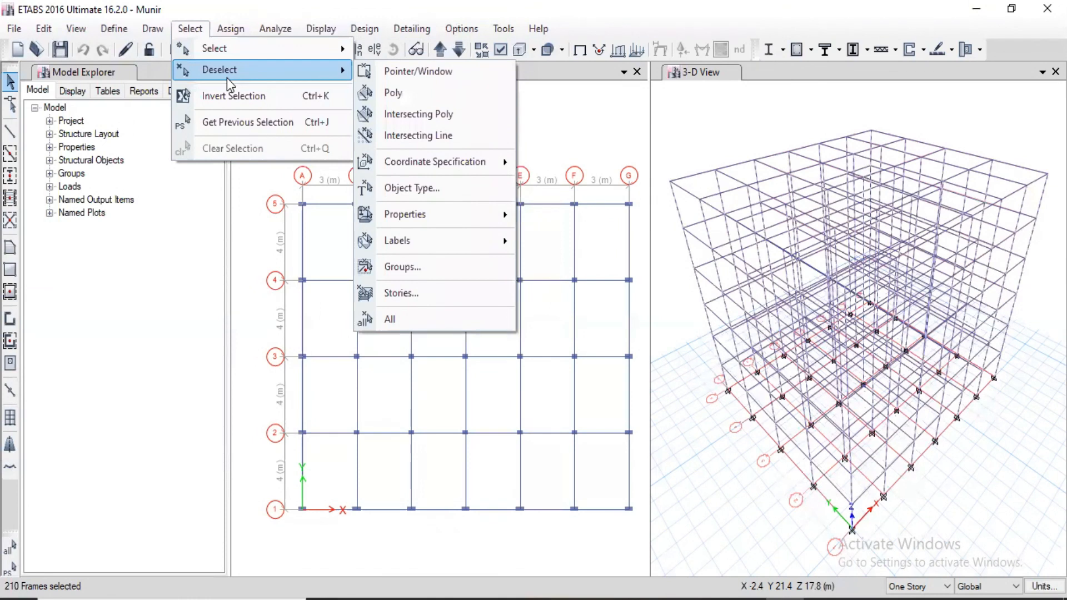
click(457, 192)
drag(127, 81, 170, 16)
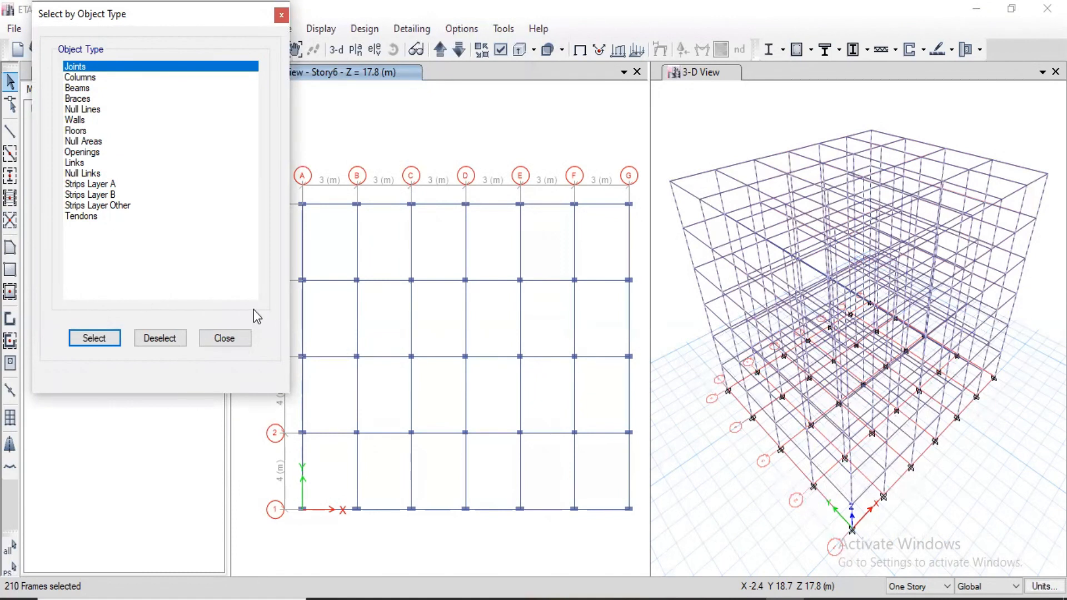
click(171, 340)
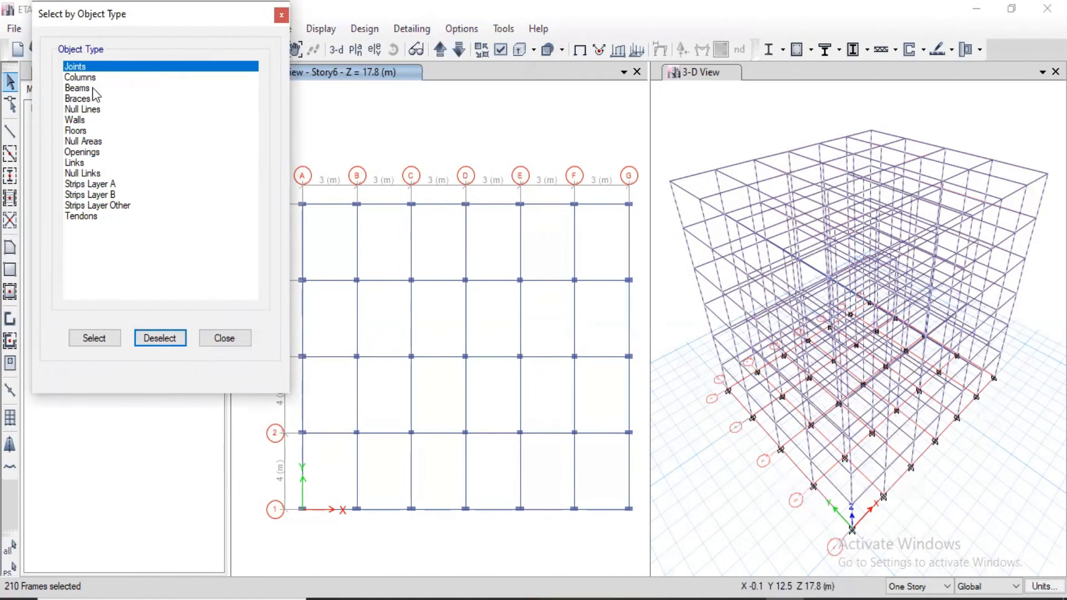
click(94, 79)
click(165, 339)
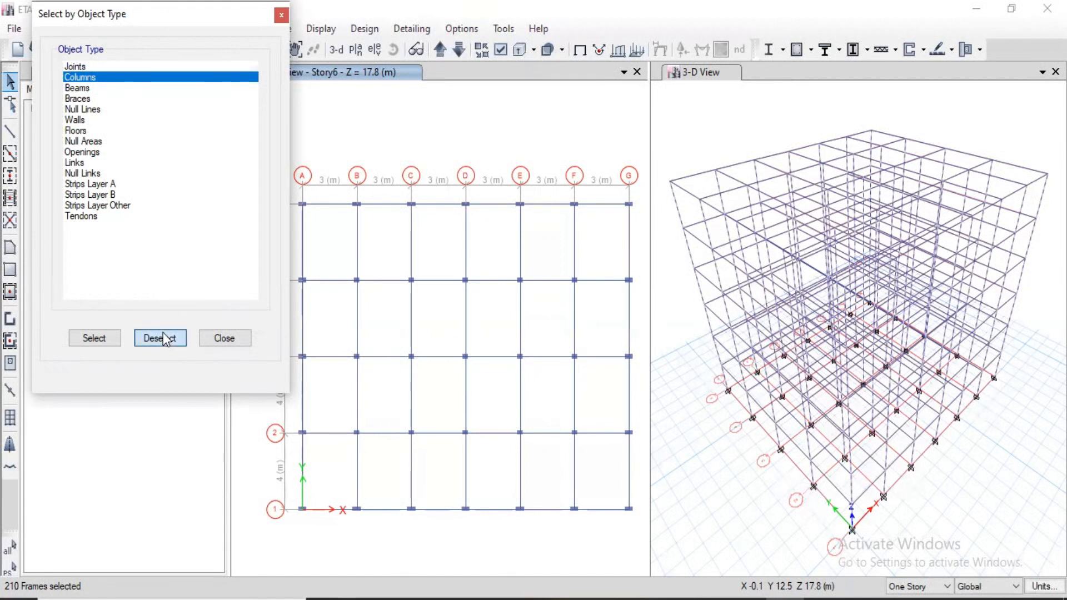
Select all beams and all joints in the model by object type, and close the dialog.
click(80, 88)
click(96, 348)
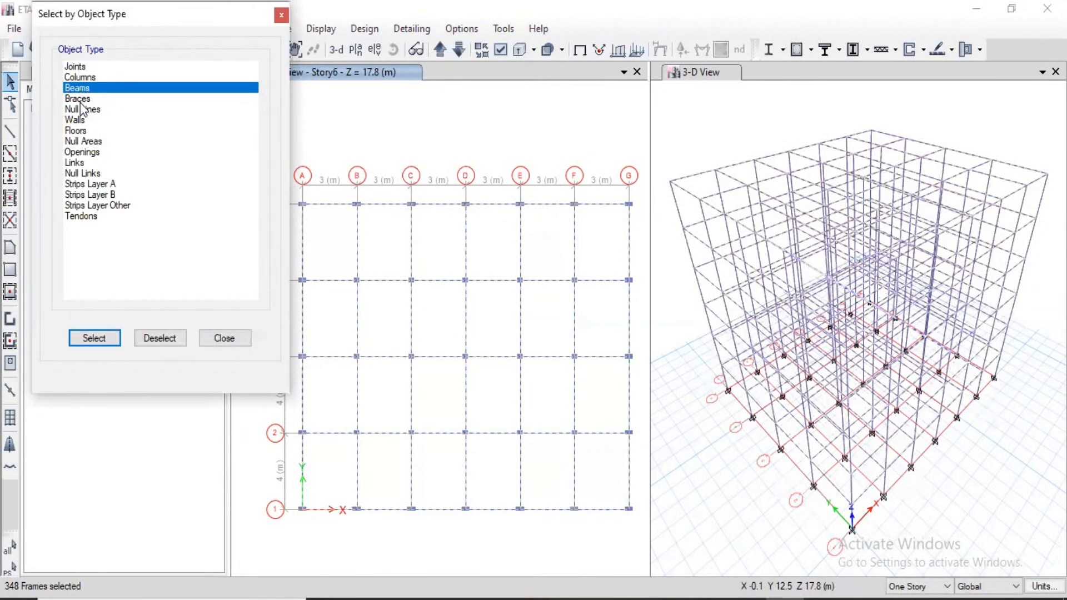
click(75, 67)
click(111, 340)
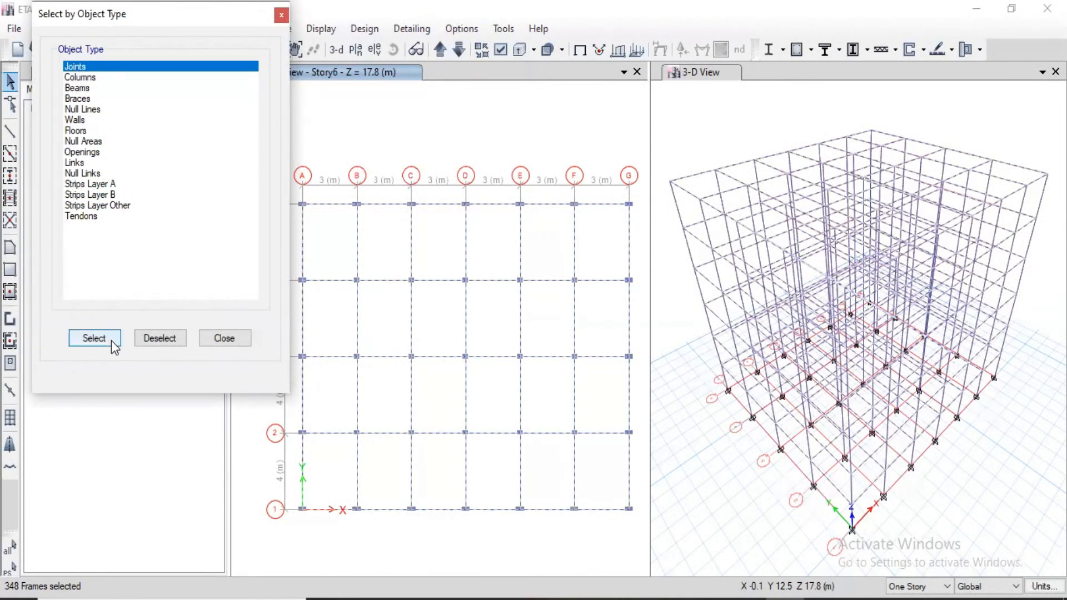
click(224, 339)
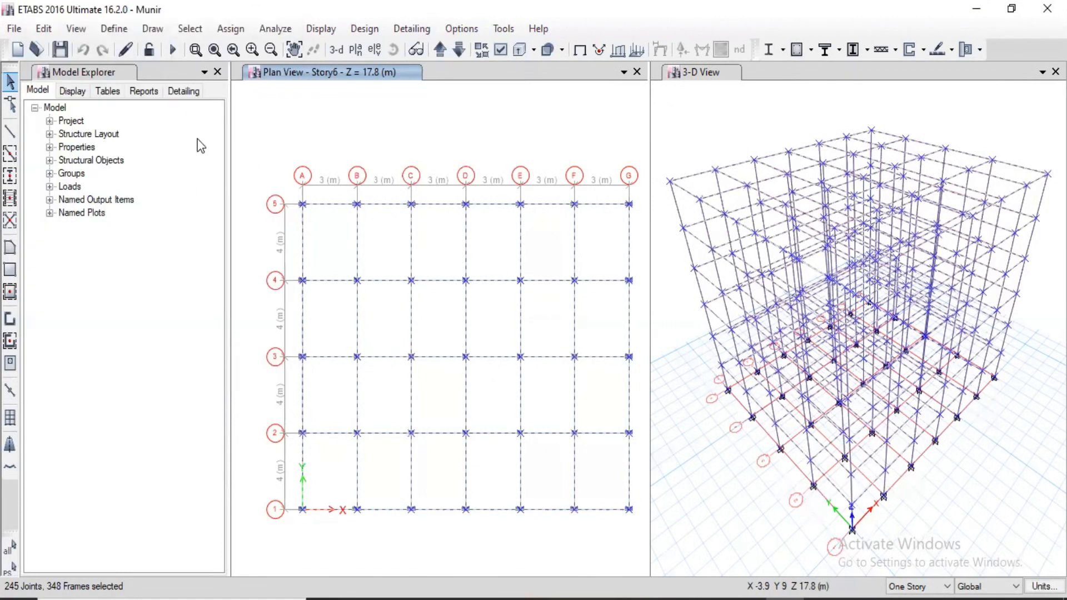
Invert the current selection, invert it back again, and clear the selection.
click(189, 29)
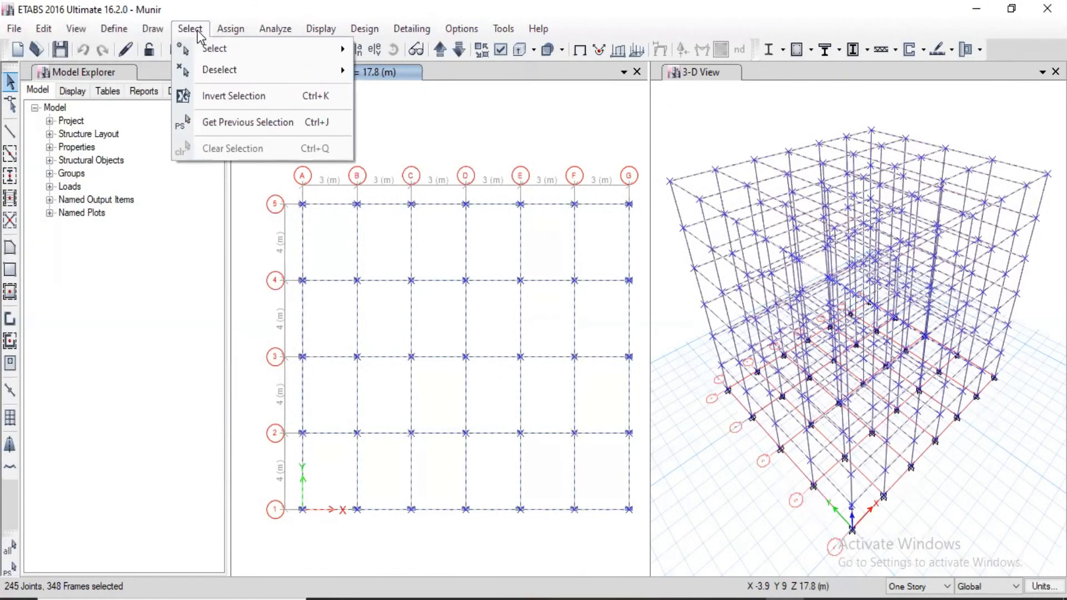
click(226, 103)
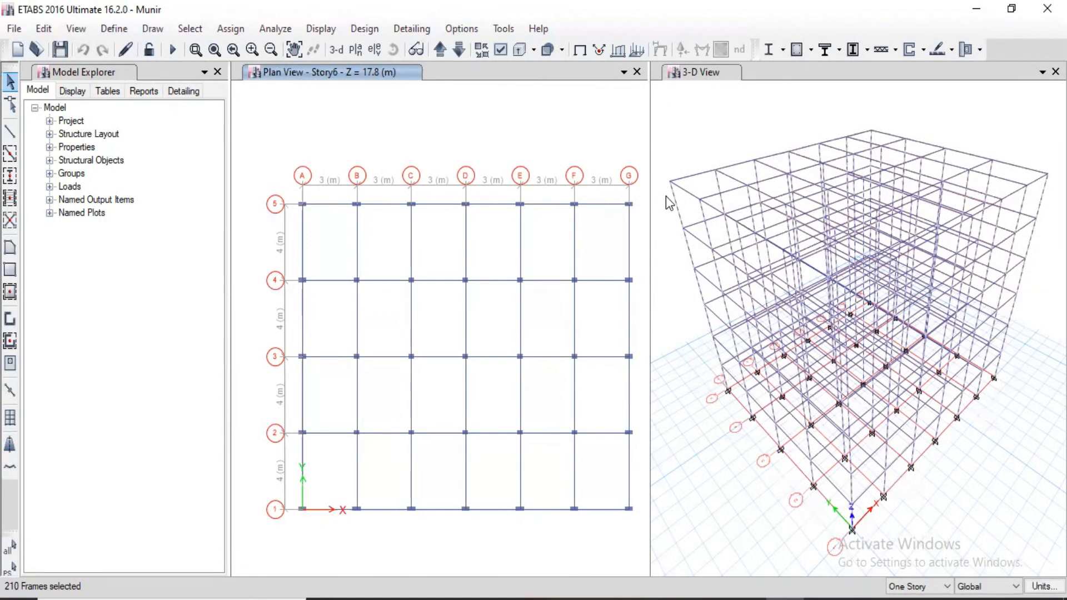
click(200, 30)
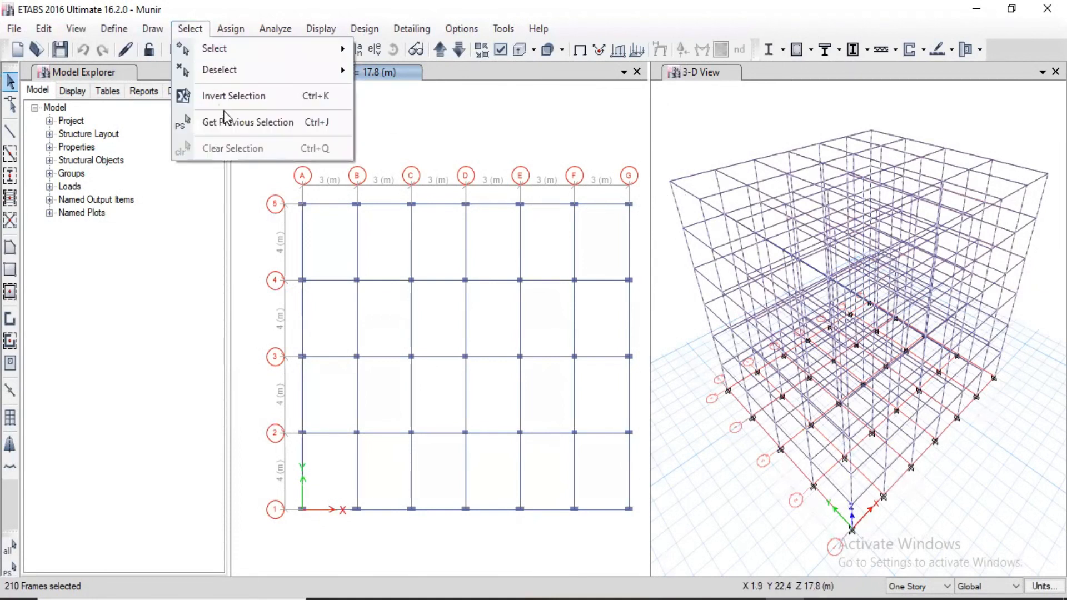
click(220, 96)
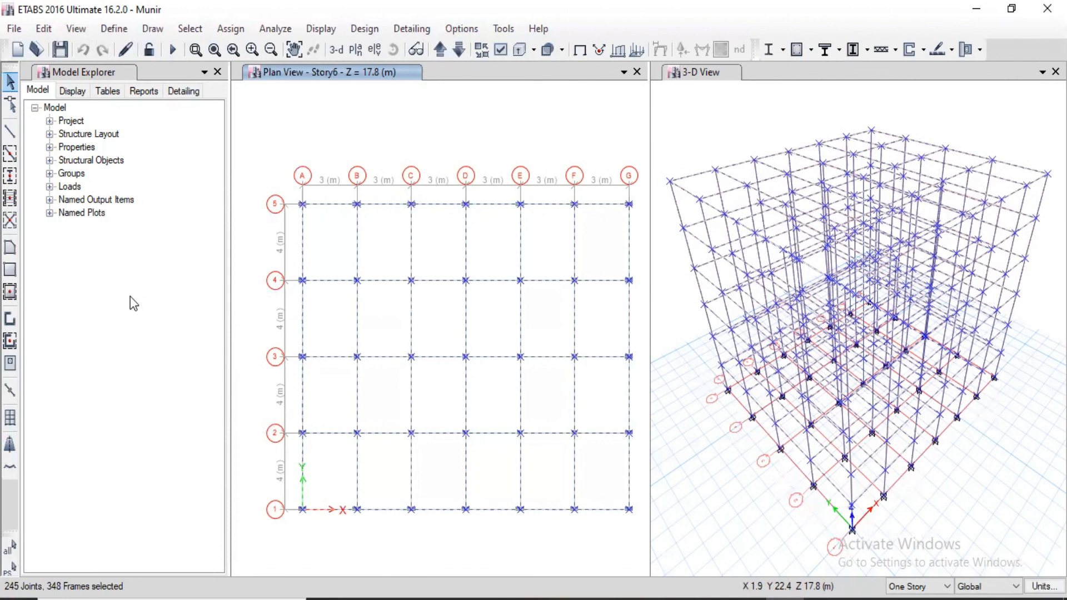
key(ctrl+q)
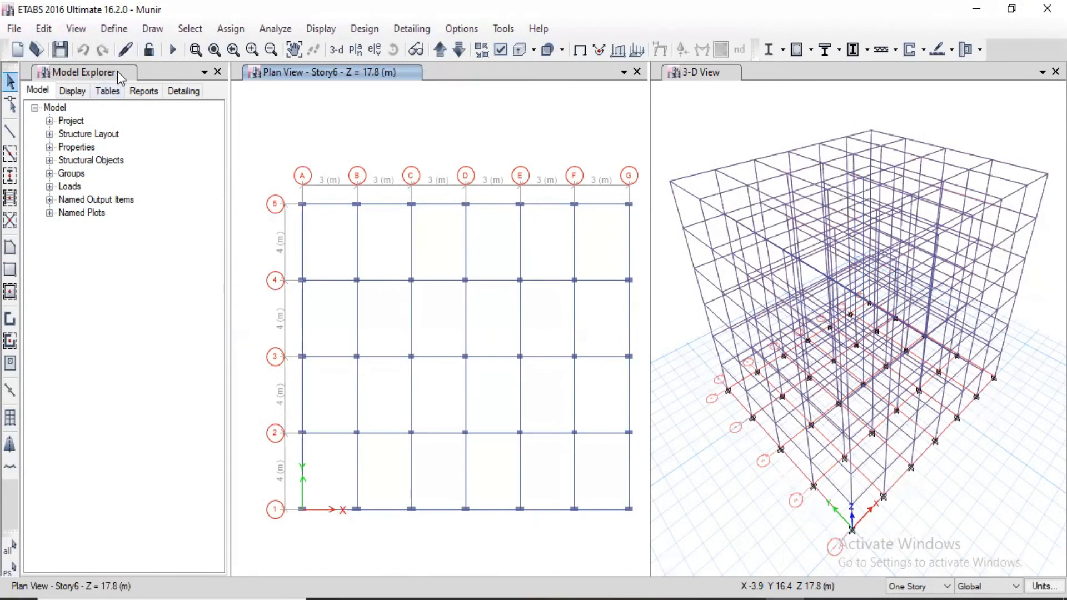
Add a load pattern named POINT LOAD of type Super Dead with a self-weight multiplier of 0.
click(113, 29)
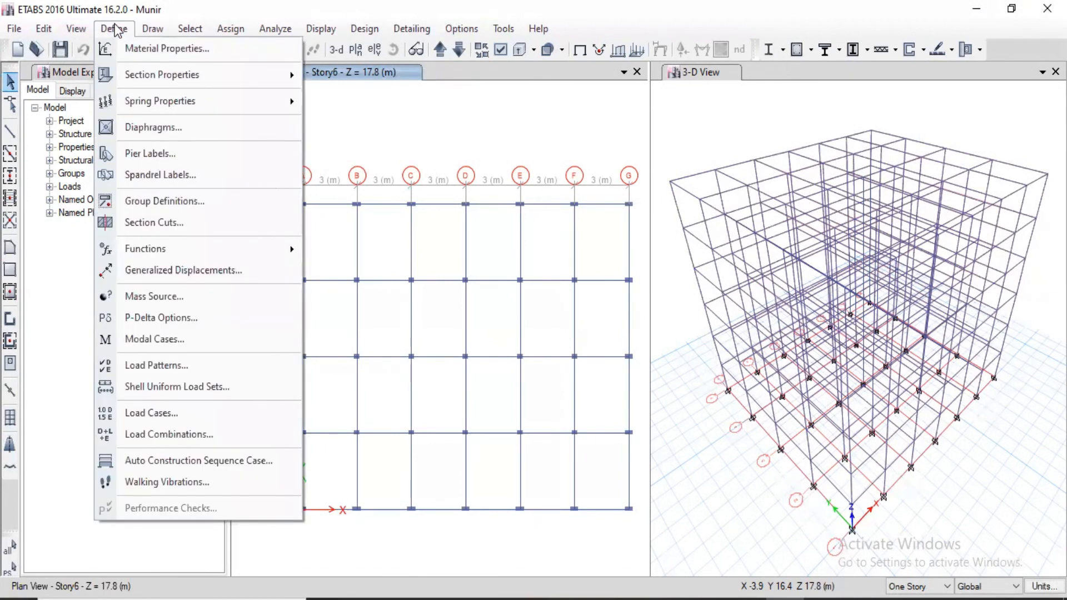
click(153, 365)
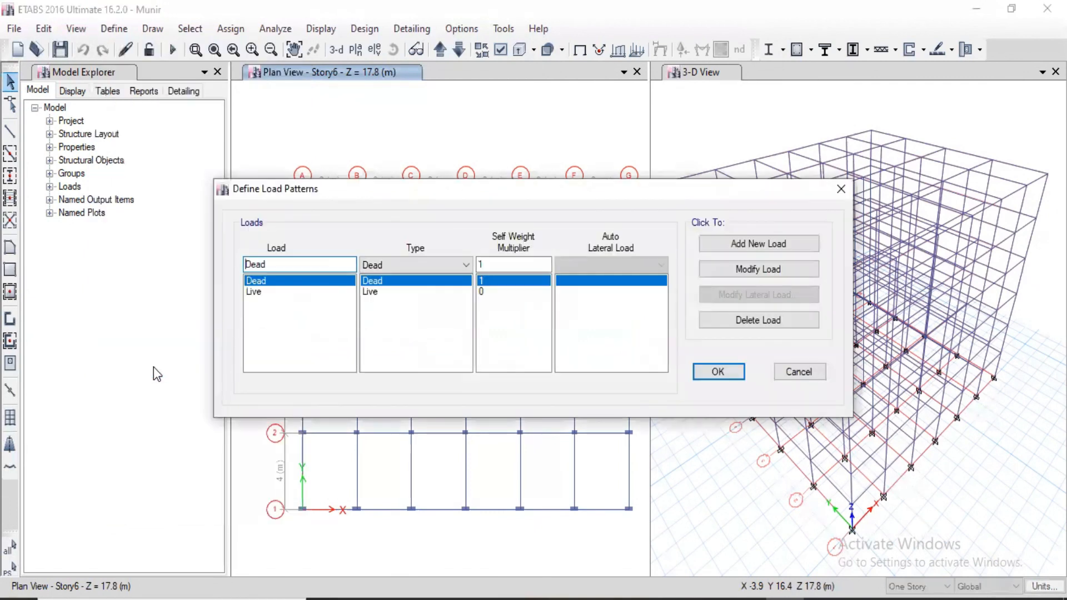
click(423, 267)
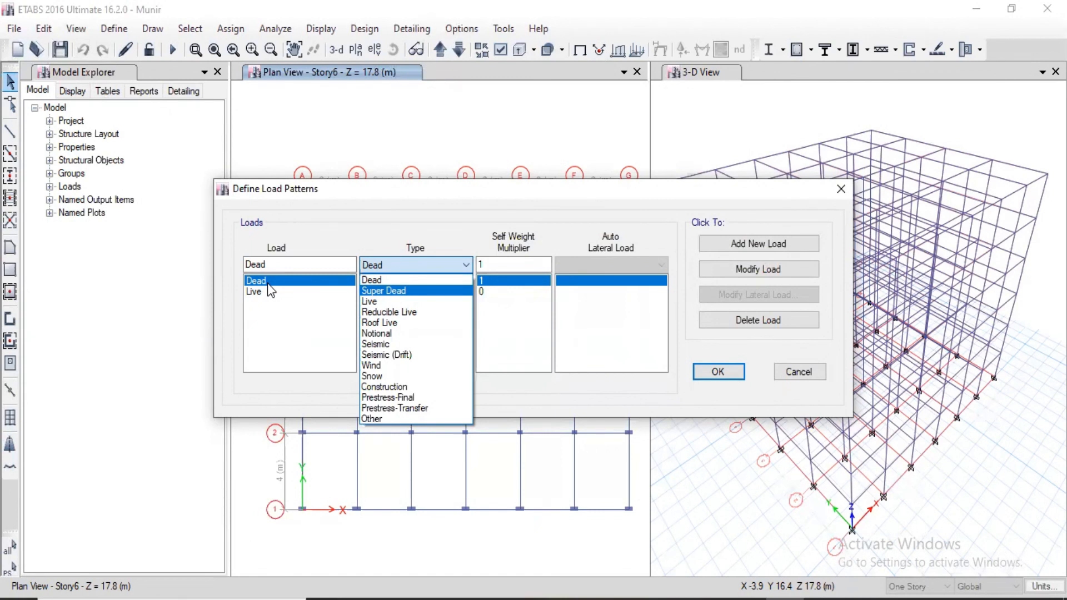
click(388, 293)
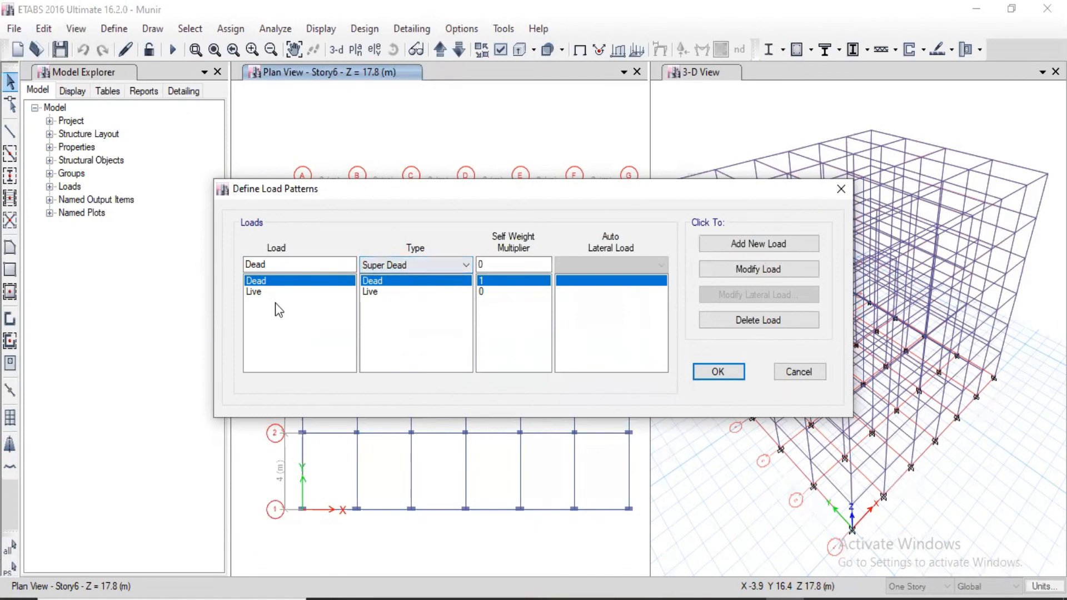
double_click(289, 268)
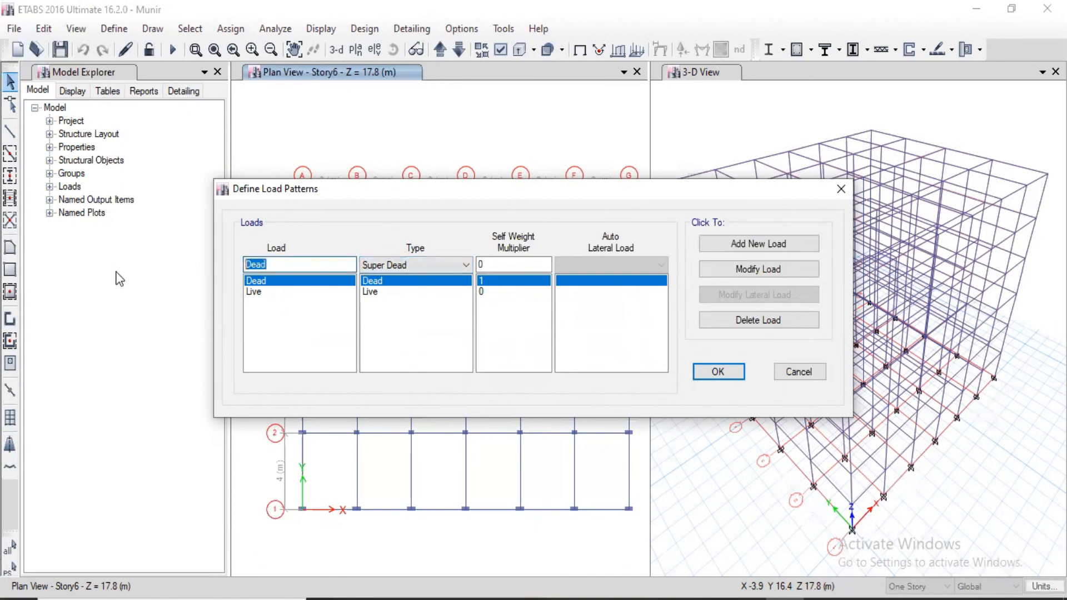
text(POINT LOAD)
click(739, 245)
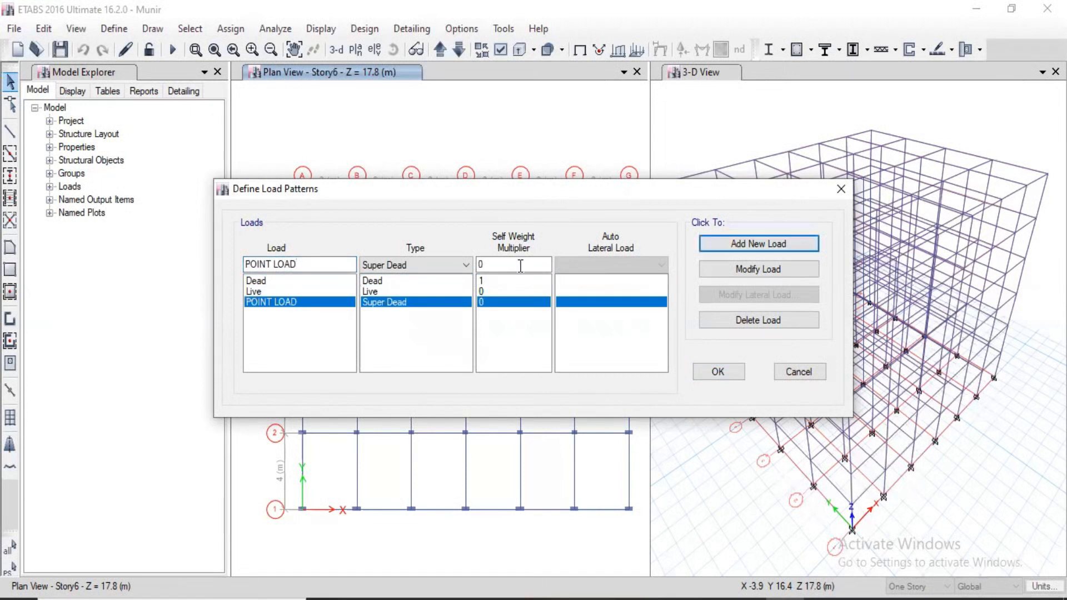
Add another Super Dead load pattern named UDL and confirm the load pattern definitions.
click(273, 264)
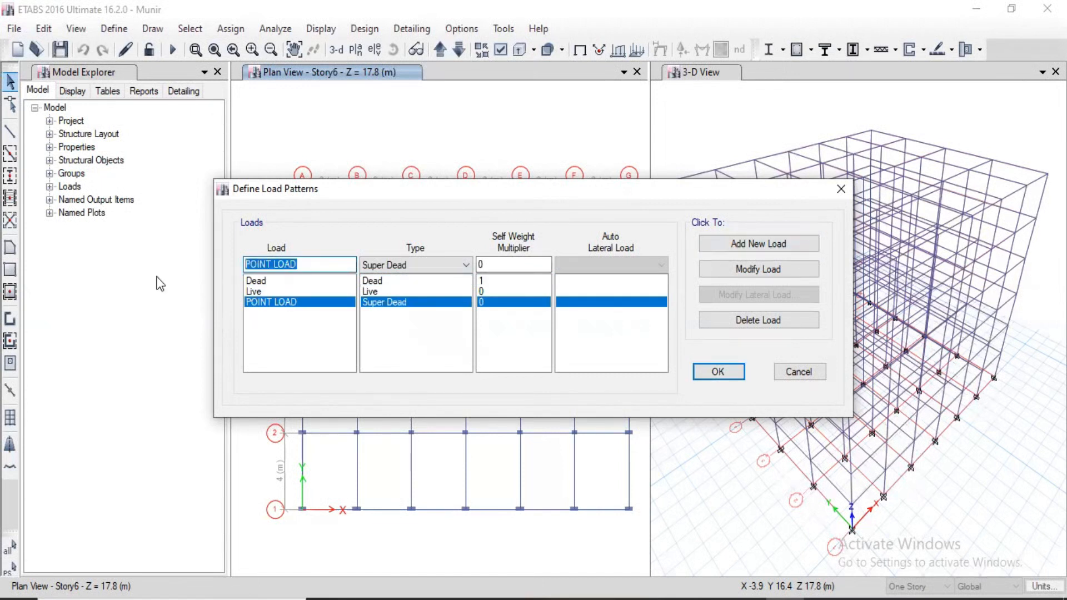
text(UDL)
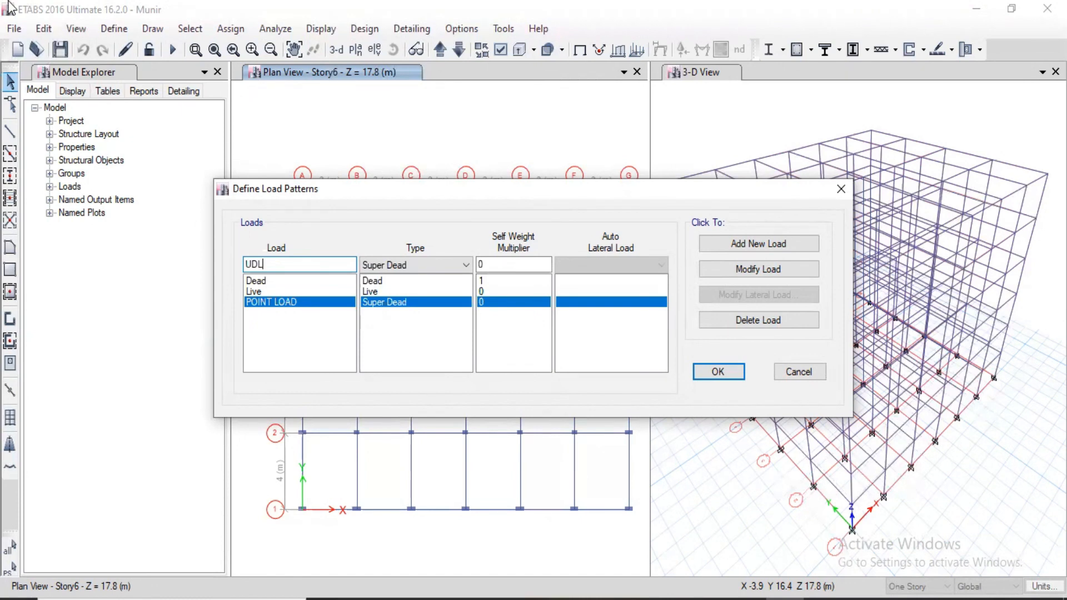
click(760, 246)
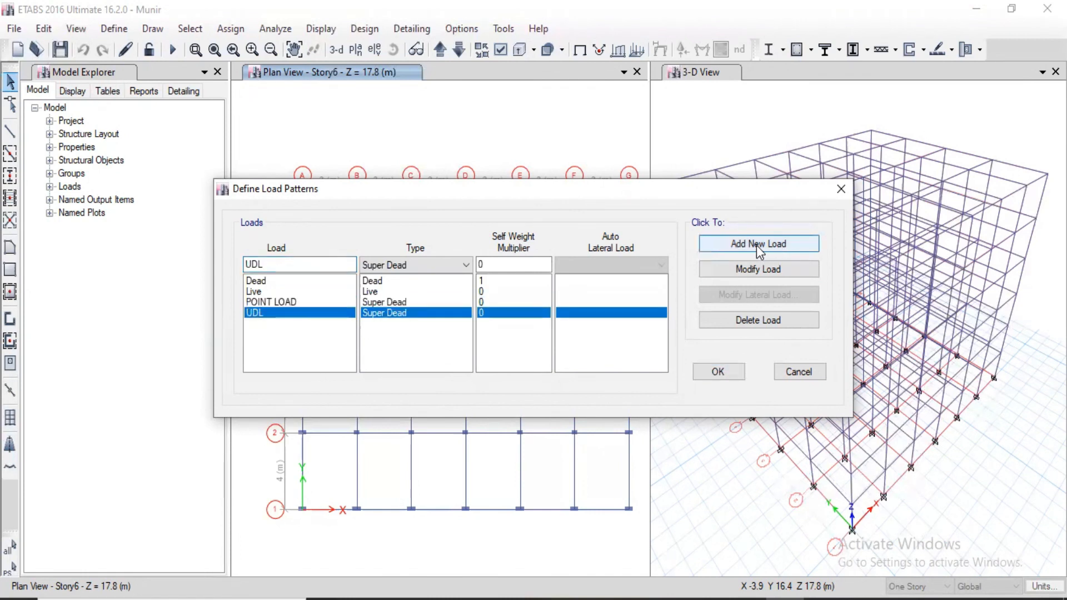
click(728, 376)
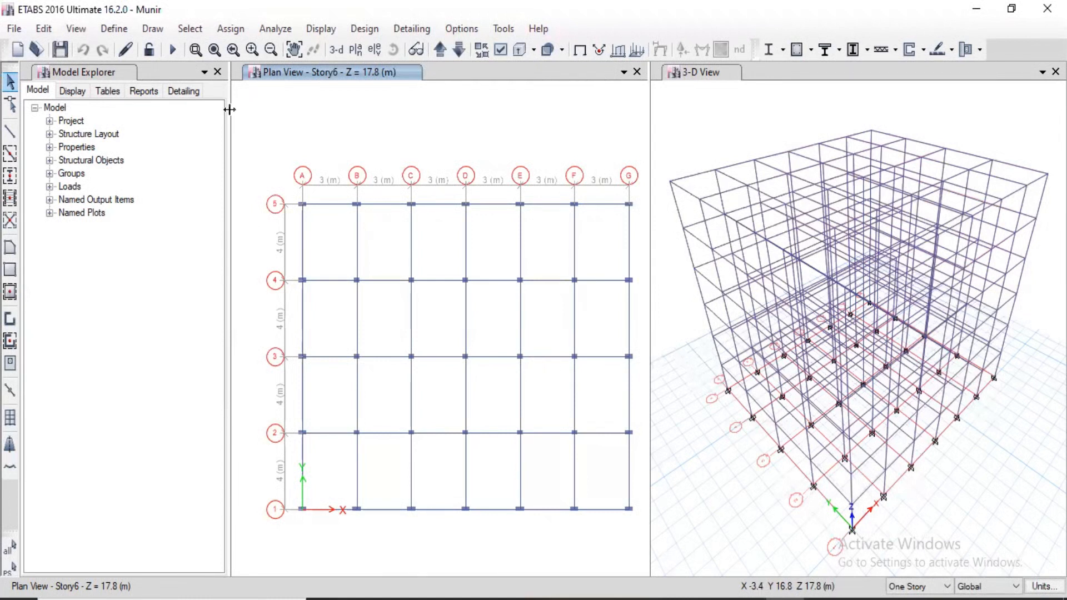
Start a frame point load assignment for the POINT LOAD pattern, using absolute distance from End-I and keeping the Gravity direction.
click(230, 29)
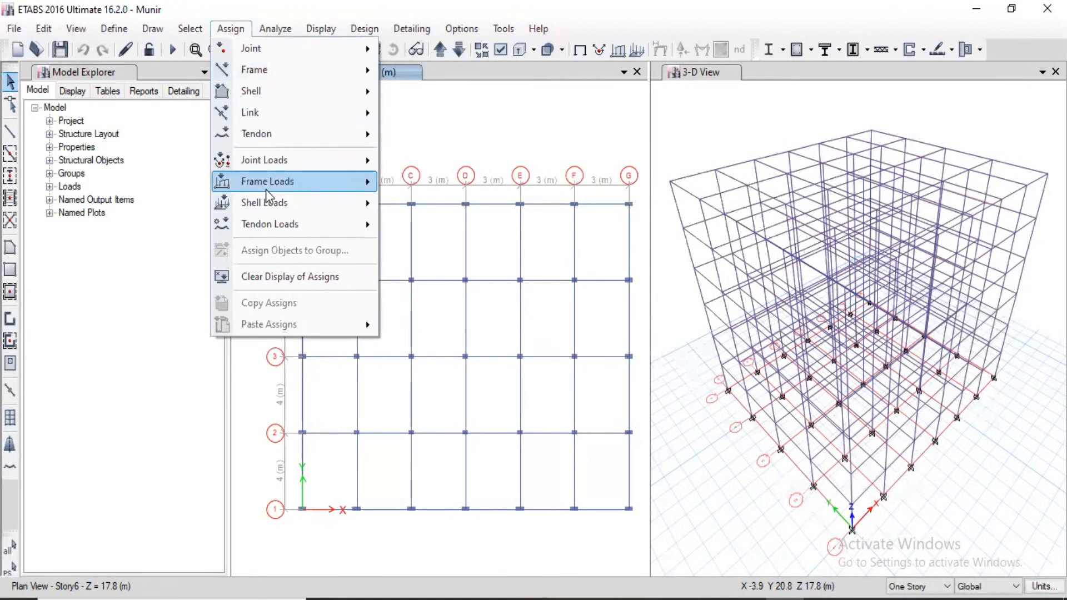
mouse_move(265, 189)
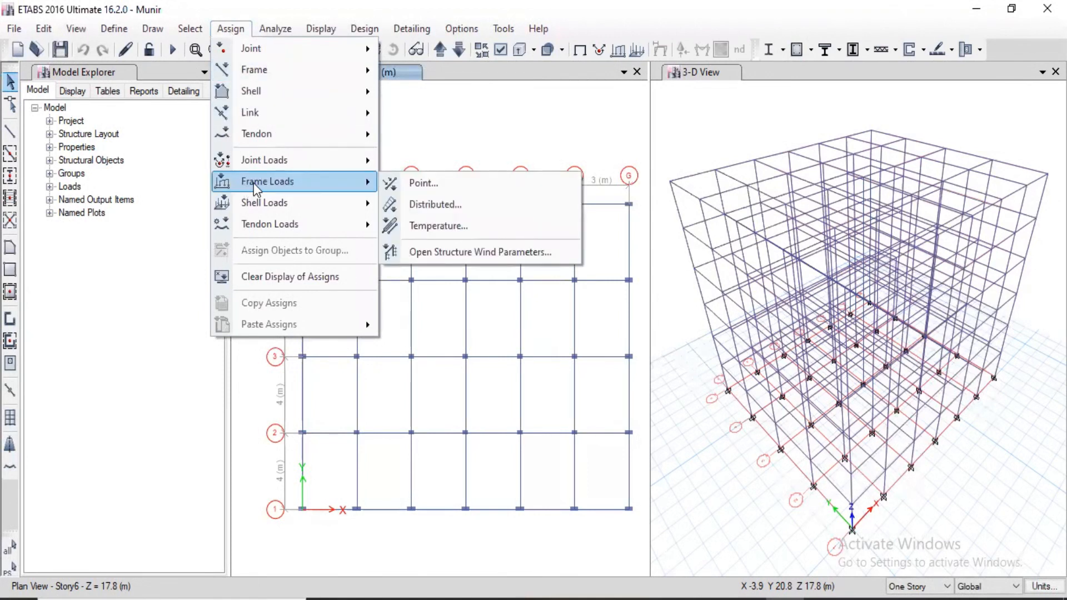
click(434, 183)
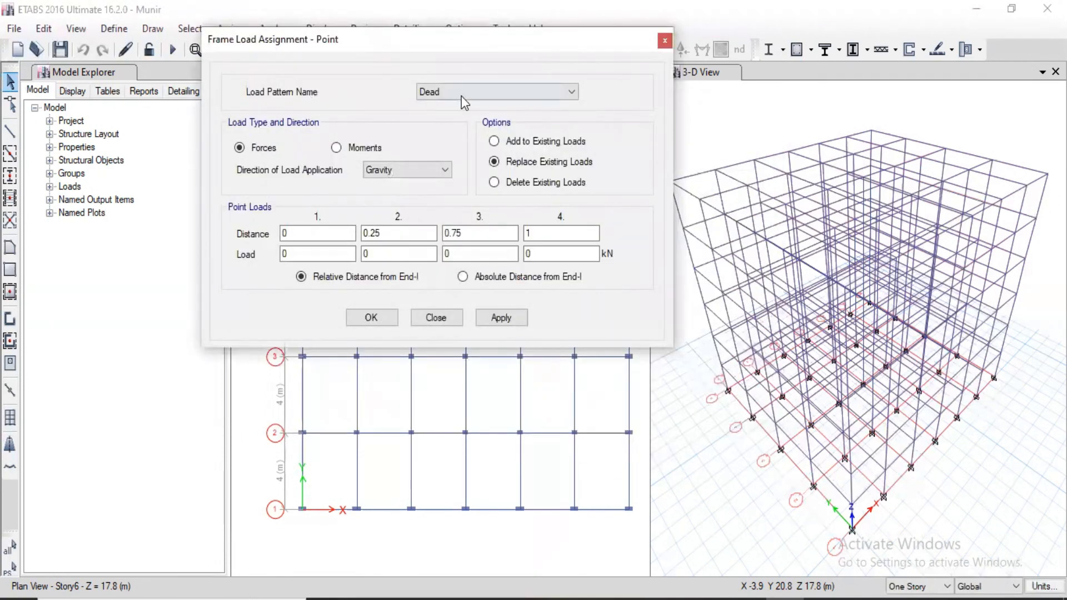
click(462, 96)
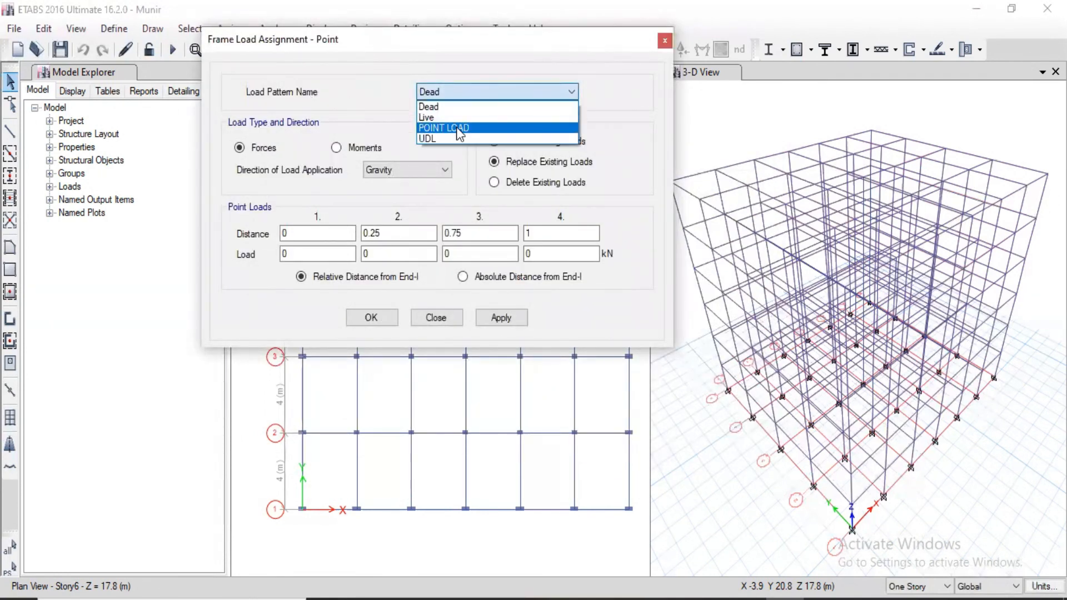
click(457, 128)
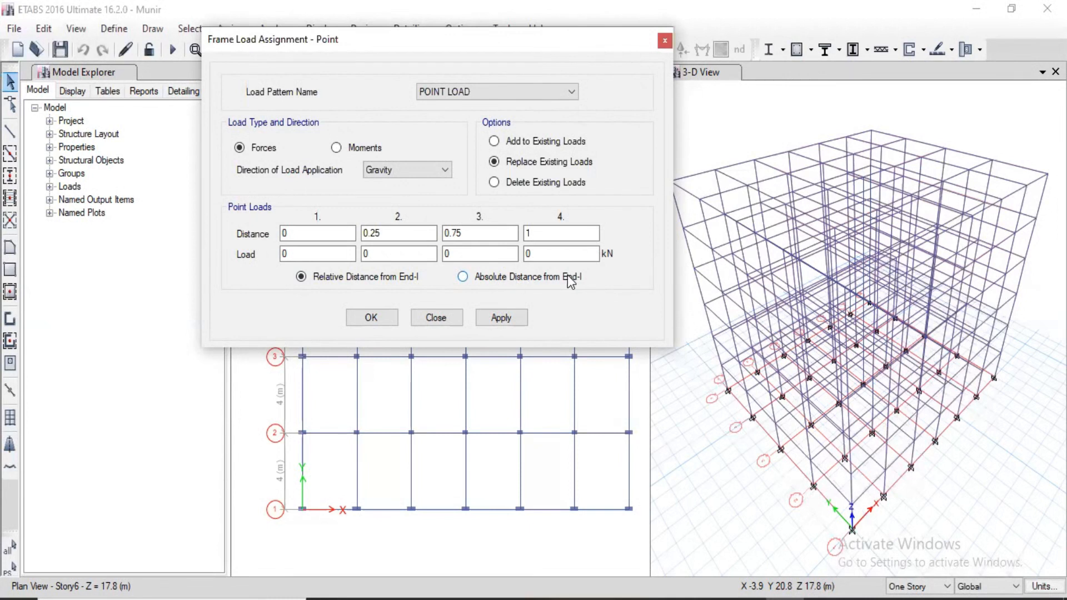
click(483, 279)
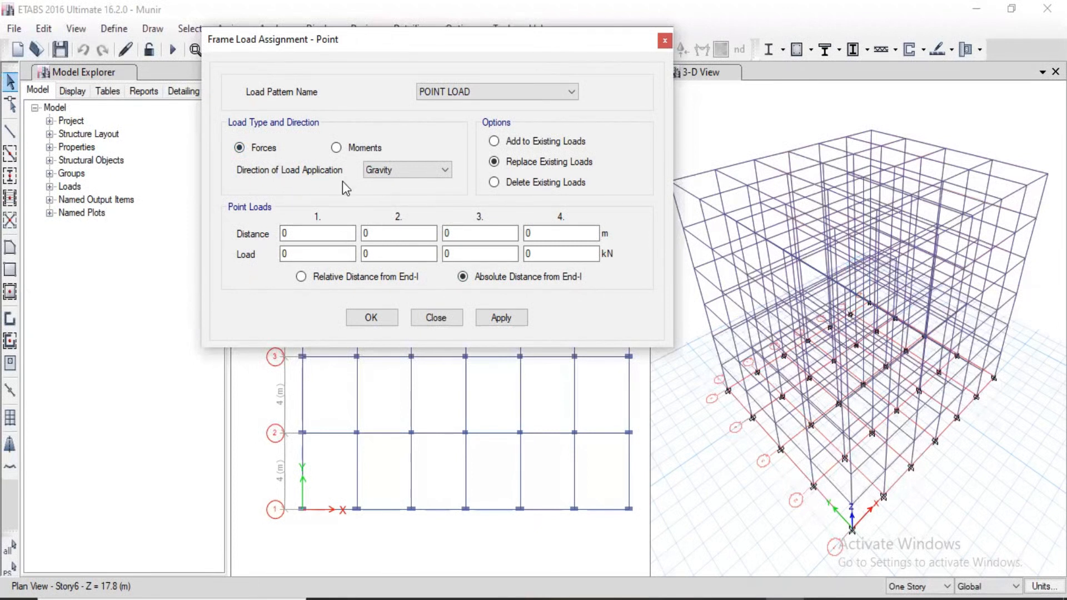
click(418, 175)
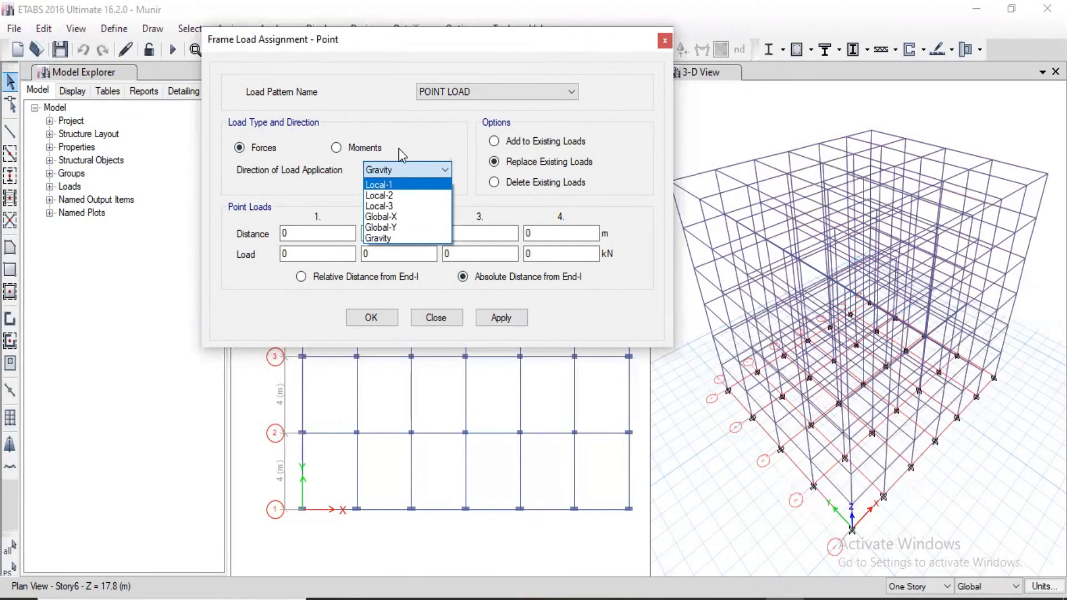
click(418, 139)
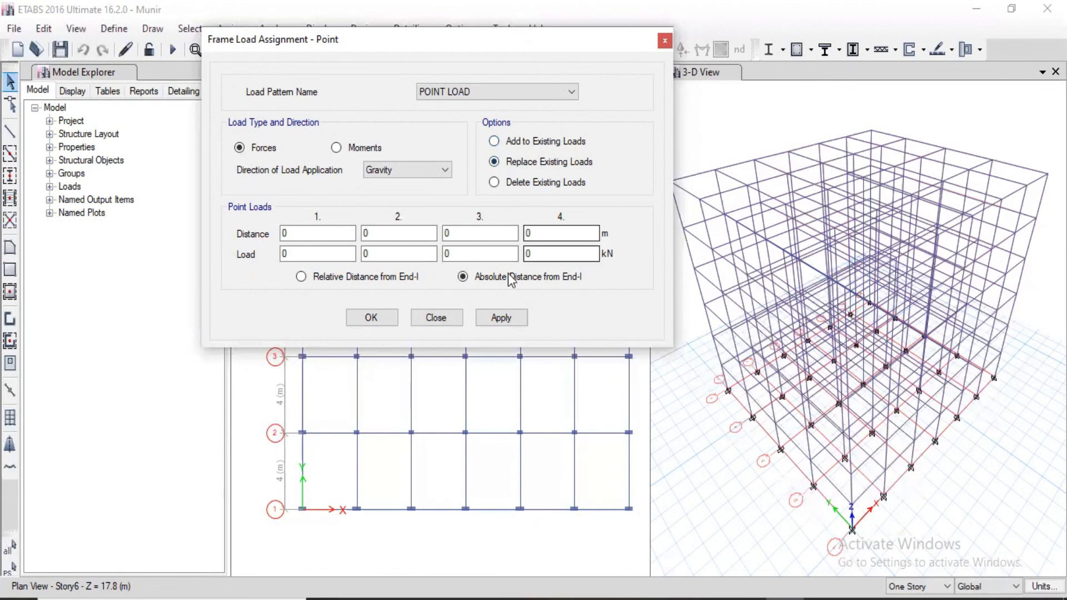
Set the first point load to 2 kN at a distance of 1.5 m and try to apply it.
click(282, 252)
click(317, 238)
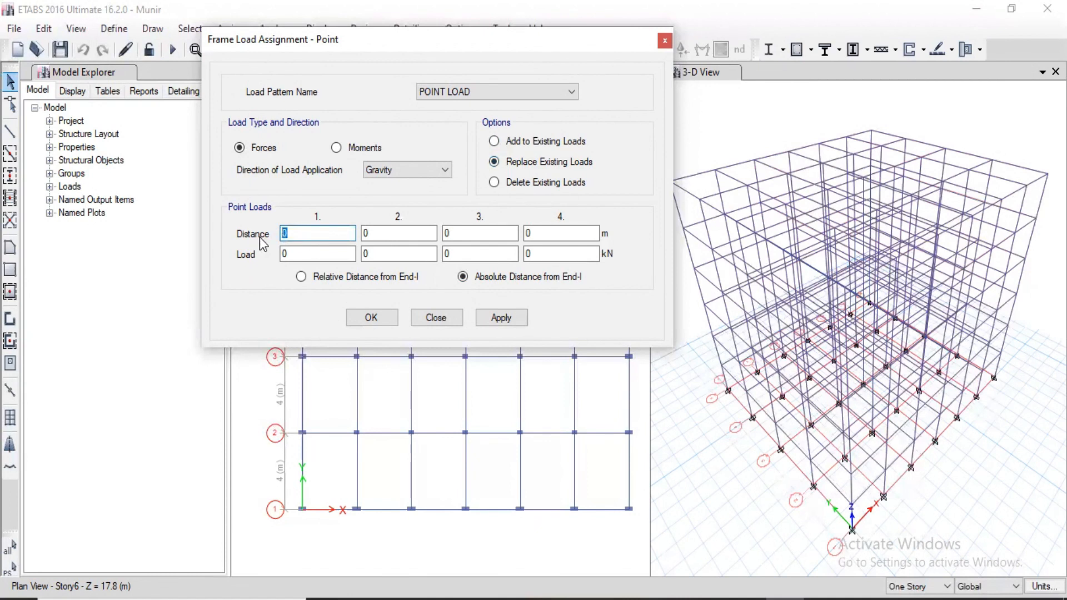
text(1.5)
key(Tab)
text(2)
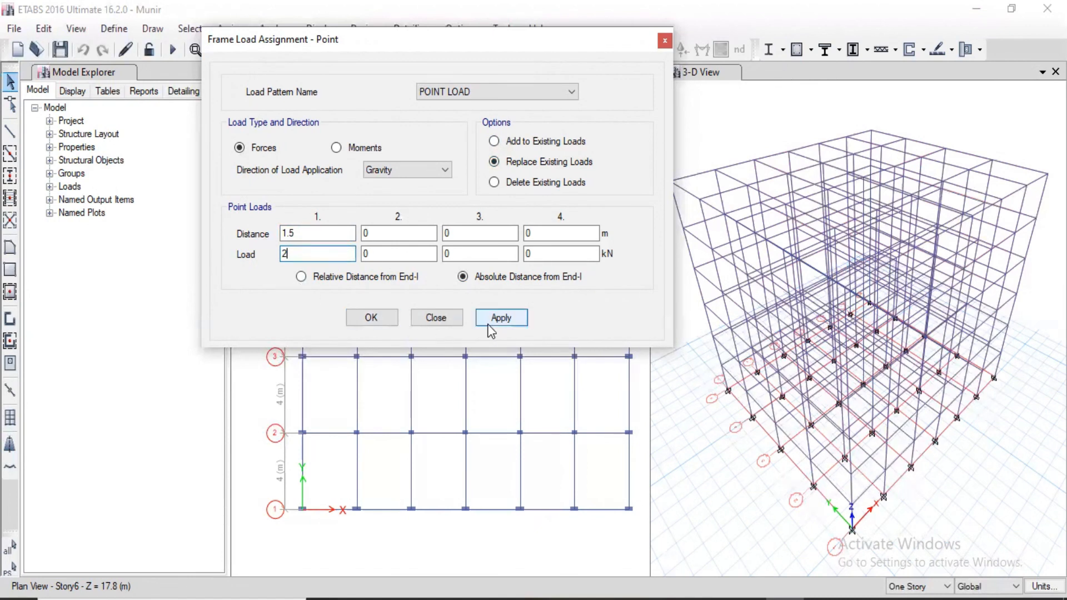
click(502, 318)
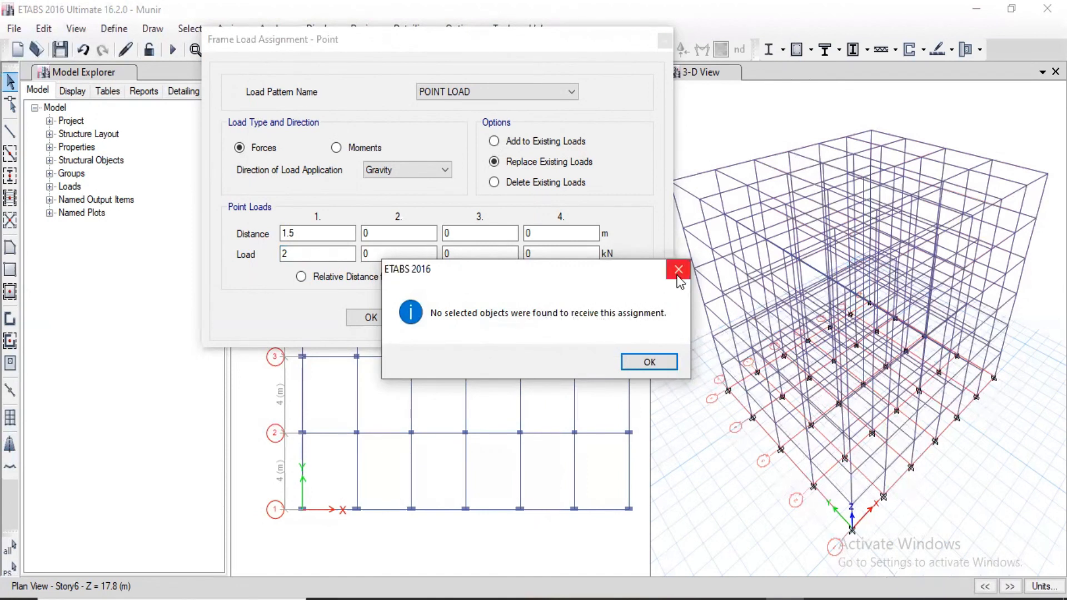
click(651, 360)
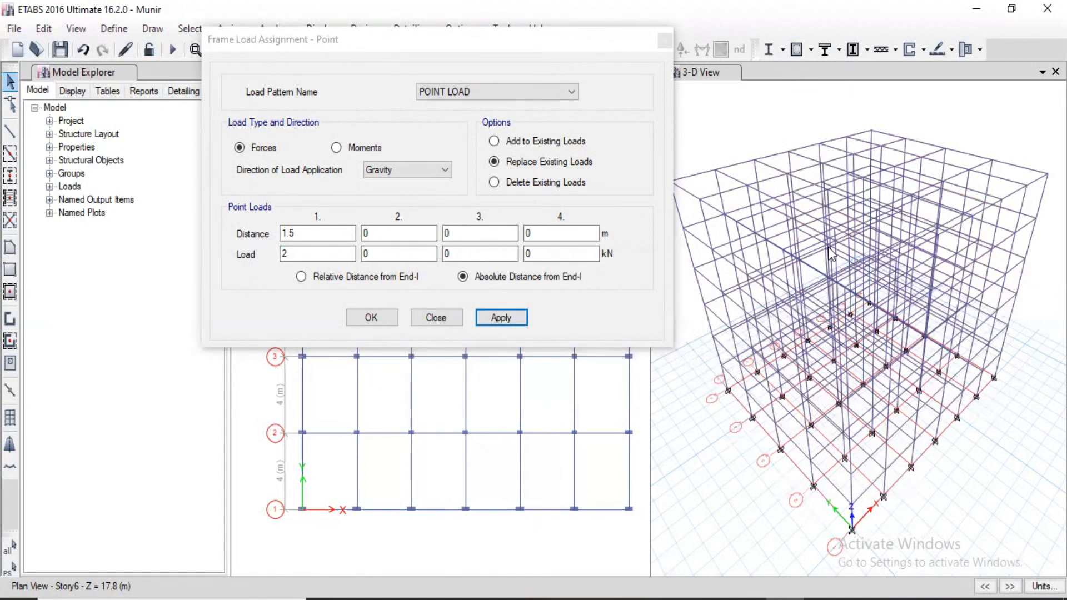
Select all beams by object type, assign the defined point load to them, and close the load assignment dialog.
click(567, 254)
click(189, 29)
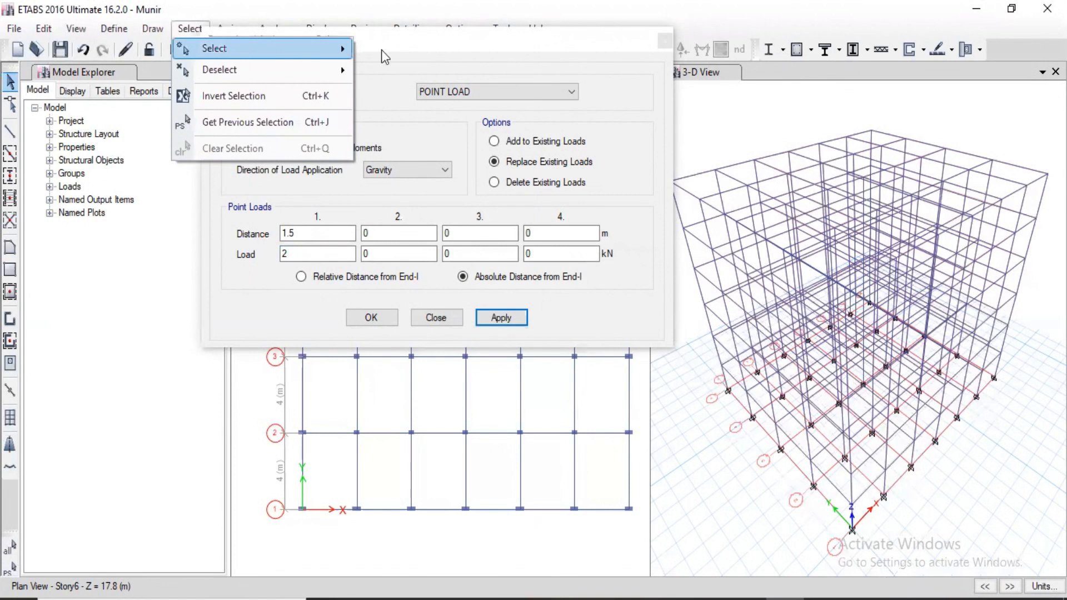
mouse_move(285, 48)
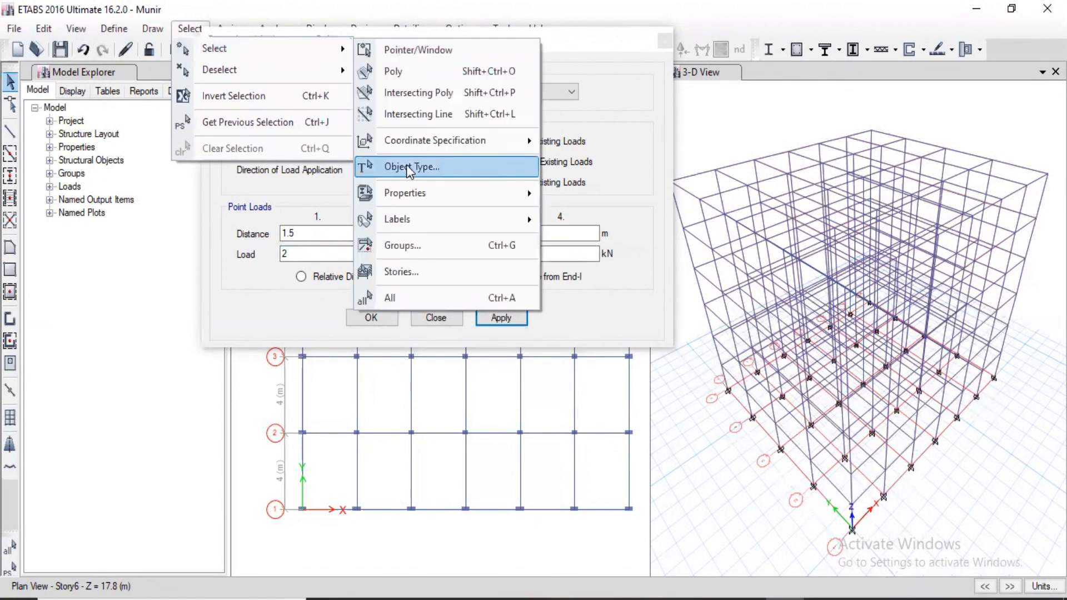
click(407, 167)
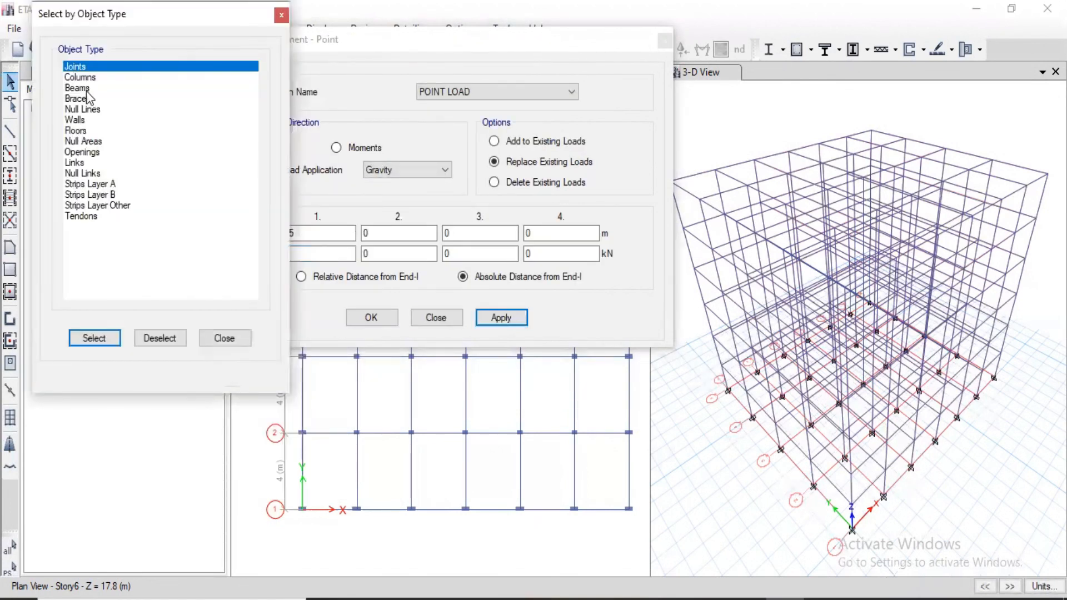
click(85, 89)
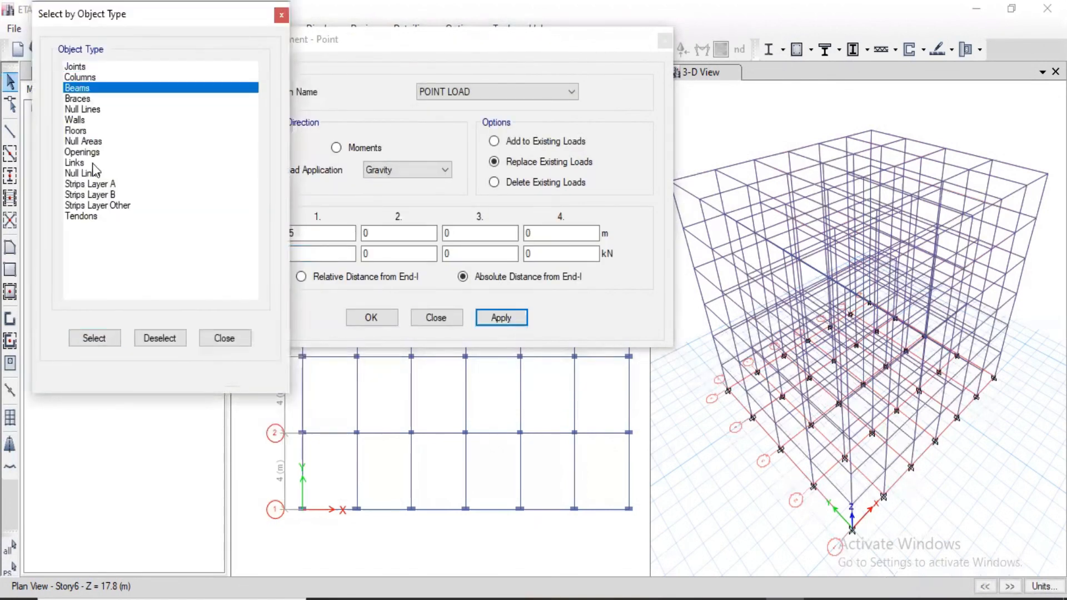
click(102, 337)
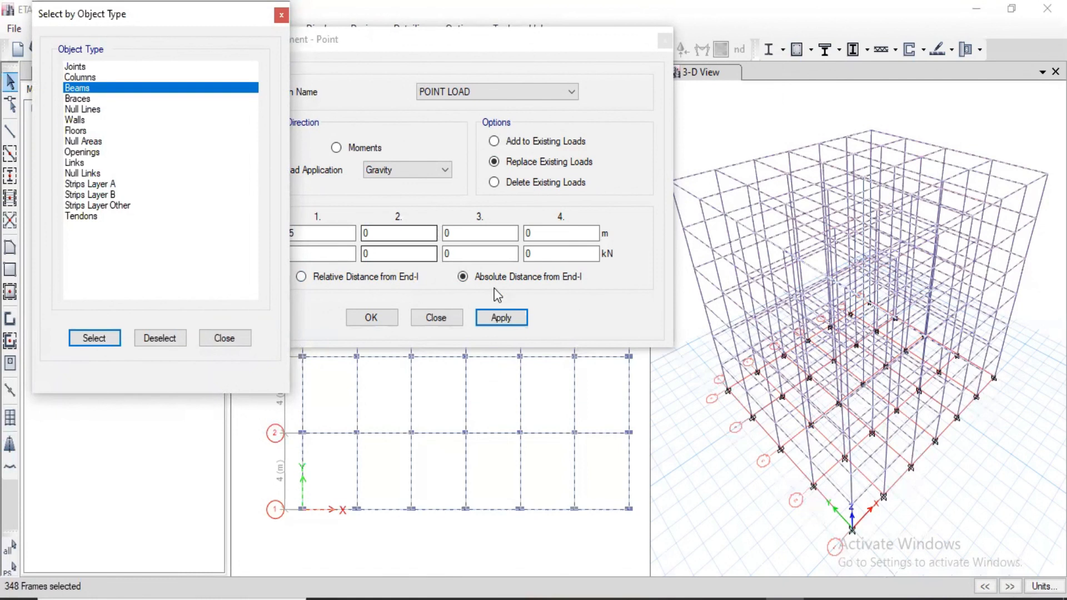
click(517, 319)
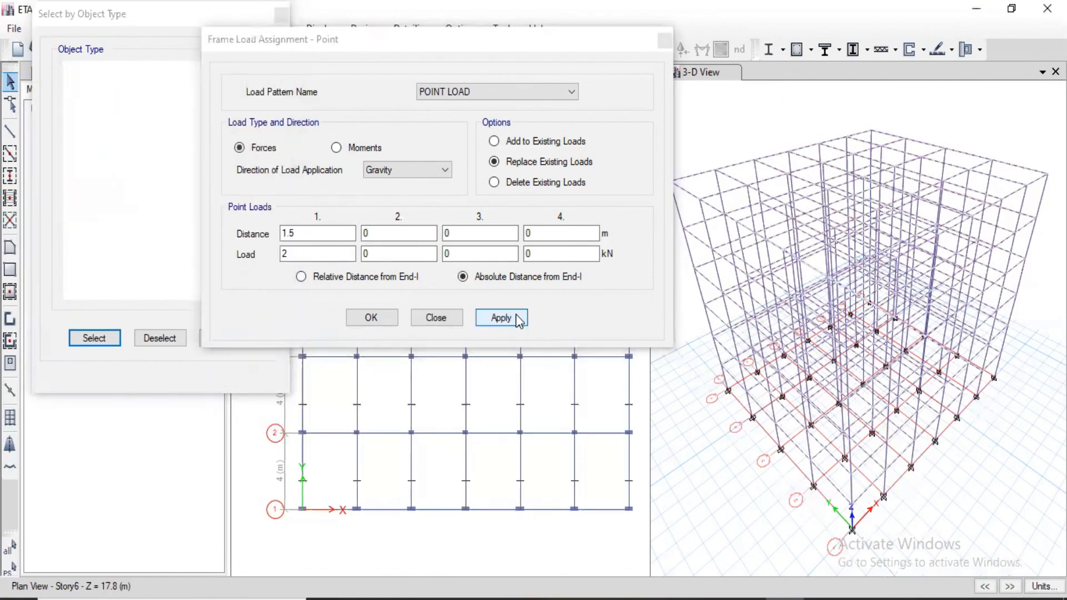
click(373, 318)
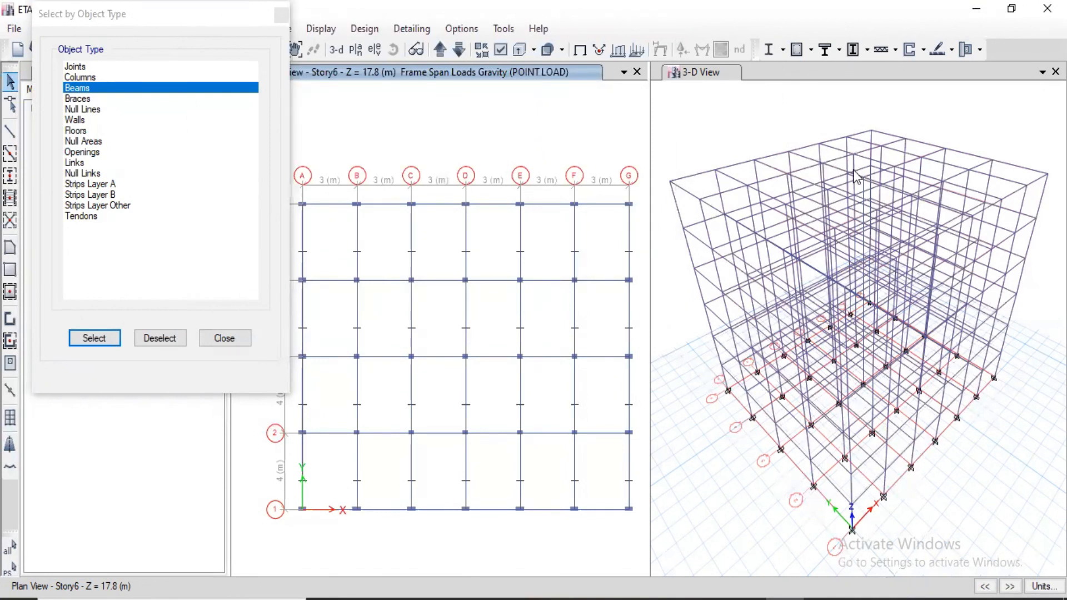
Display the POINT LOAD pattern's frame span loads as forces in the 3-D view, with joint loads and loading values included.
click(705, 76)
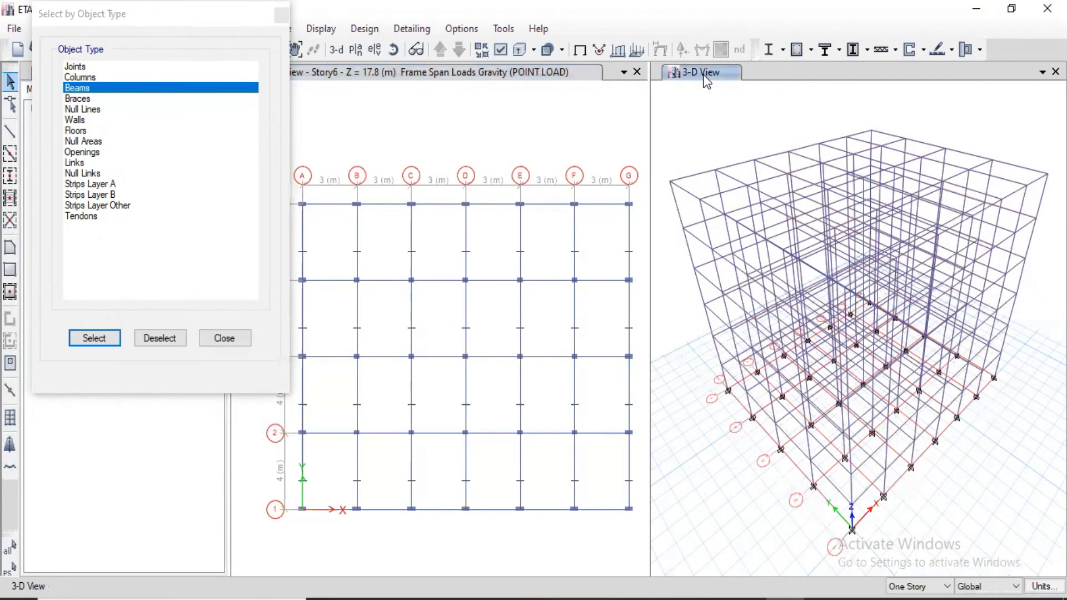
click(322, 29)
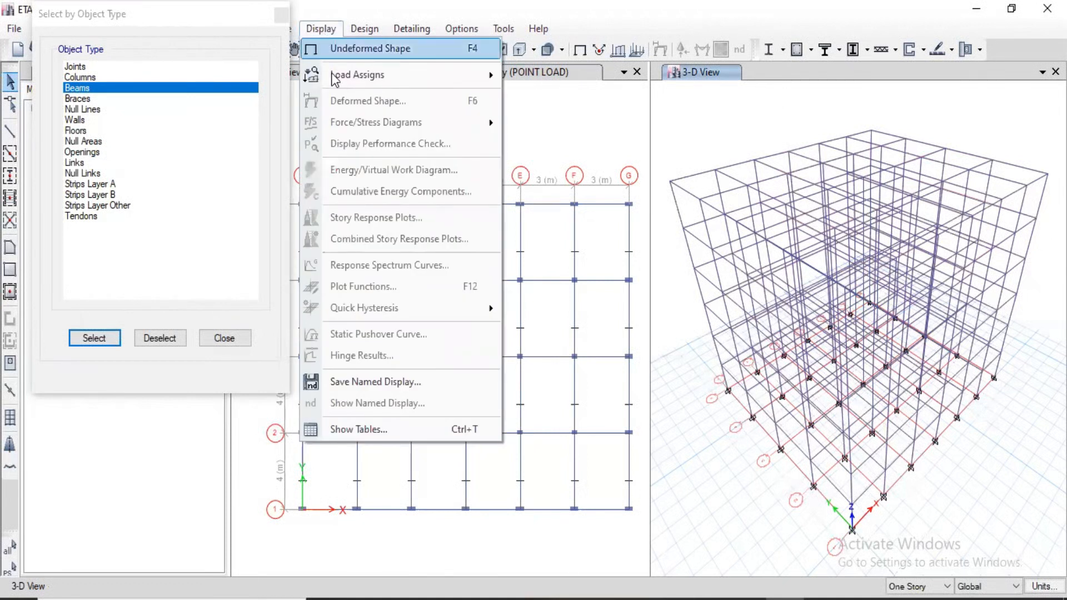
mouse_move(335, 78)
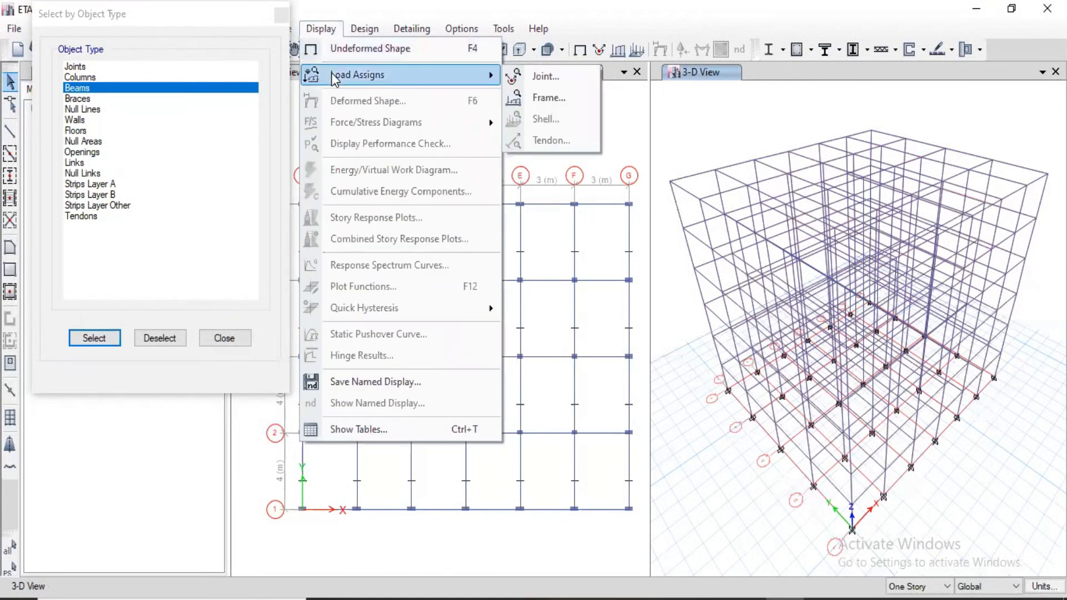
click(521, 97)
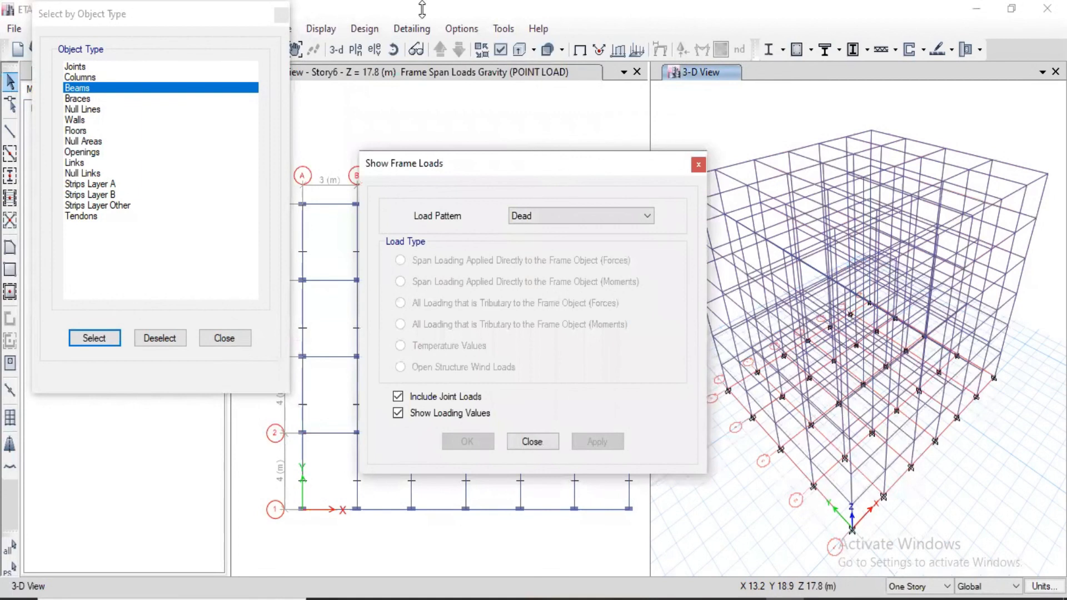
drag(531, 153, 409, 3)
click(407, 68)
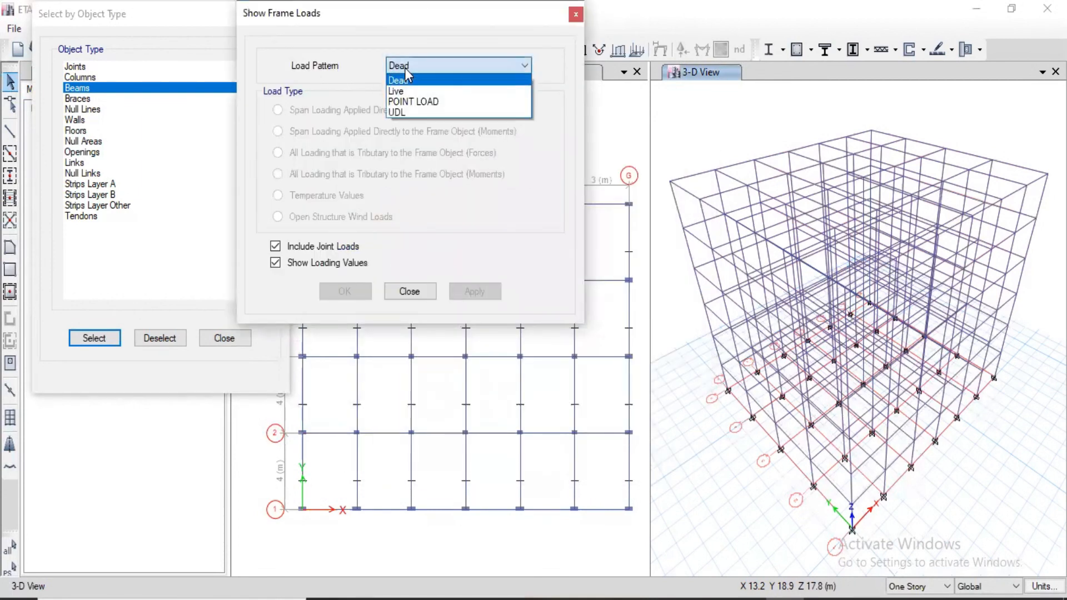
click(414, 102)
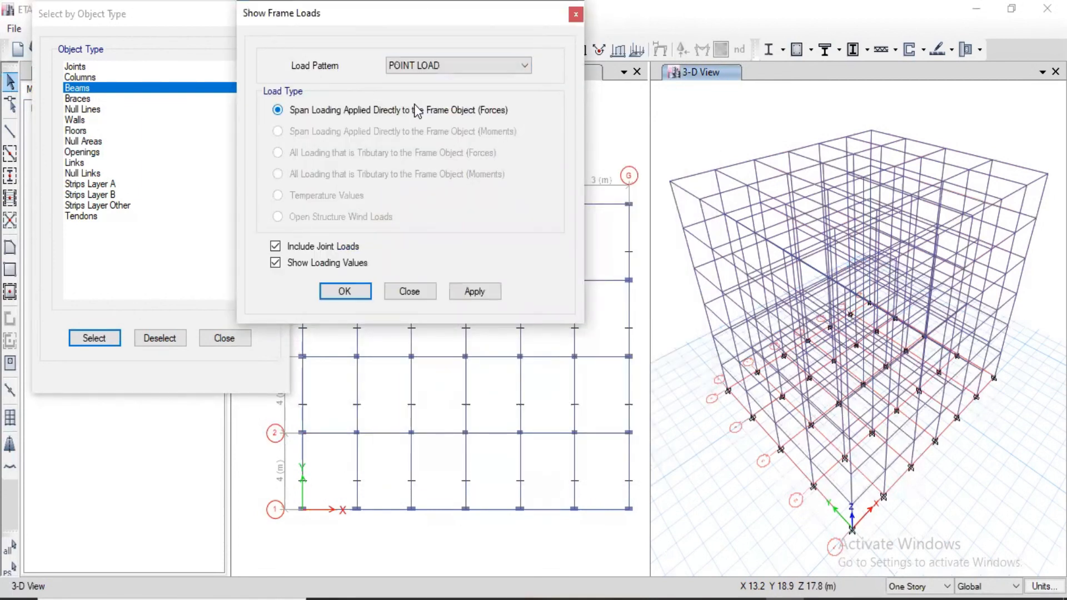
click(482, 290)
click(354, 292)
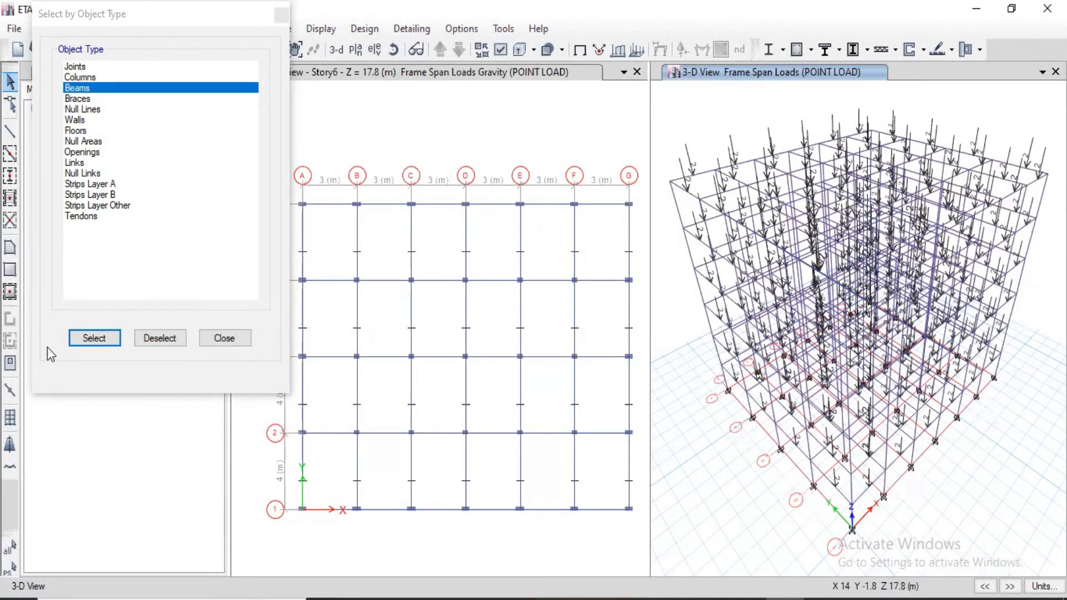
drag(126, 22, 118, 92)
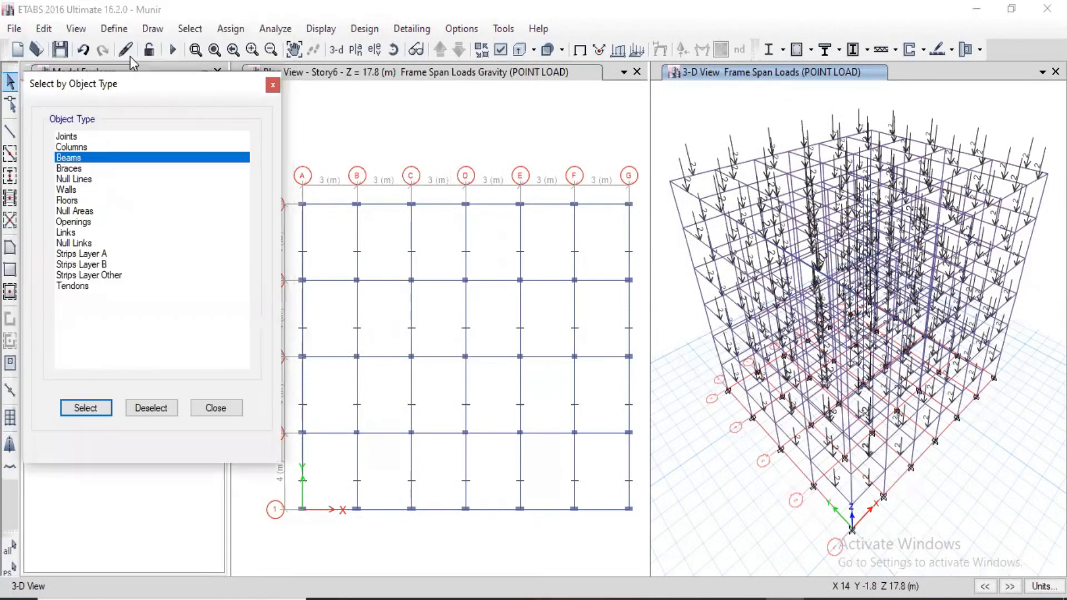
click(228, 29)
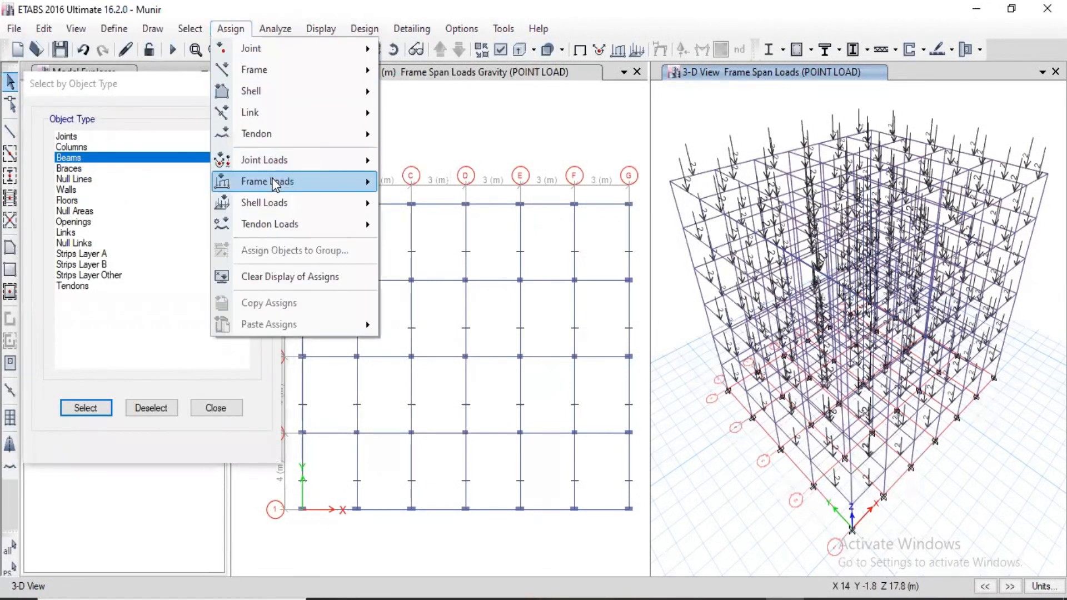
mouse_move(278, 181)
click(431, 190)
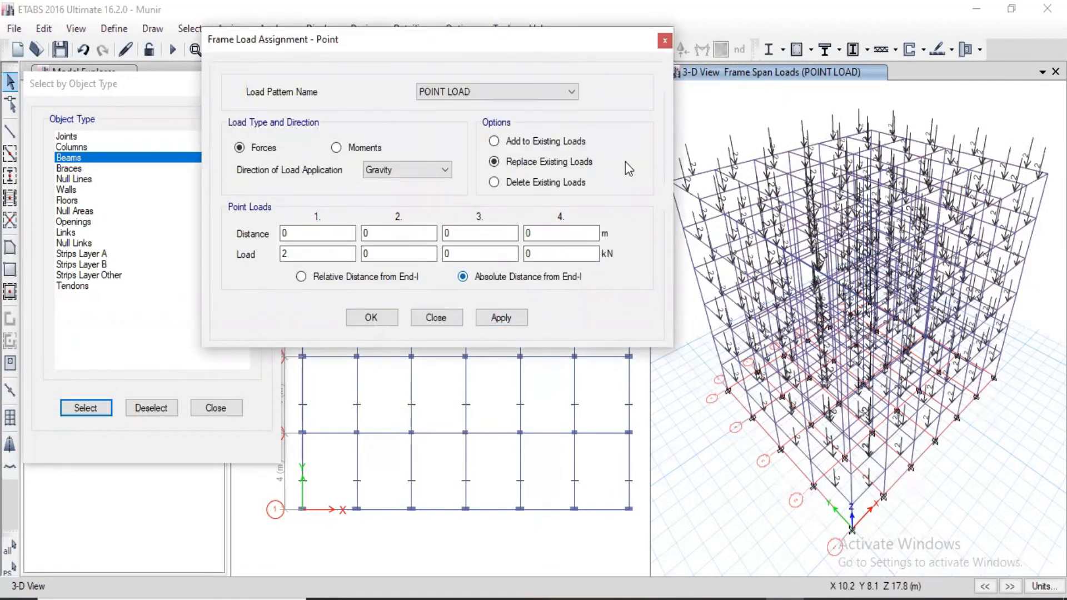
click(665, 41)
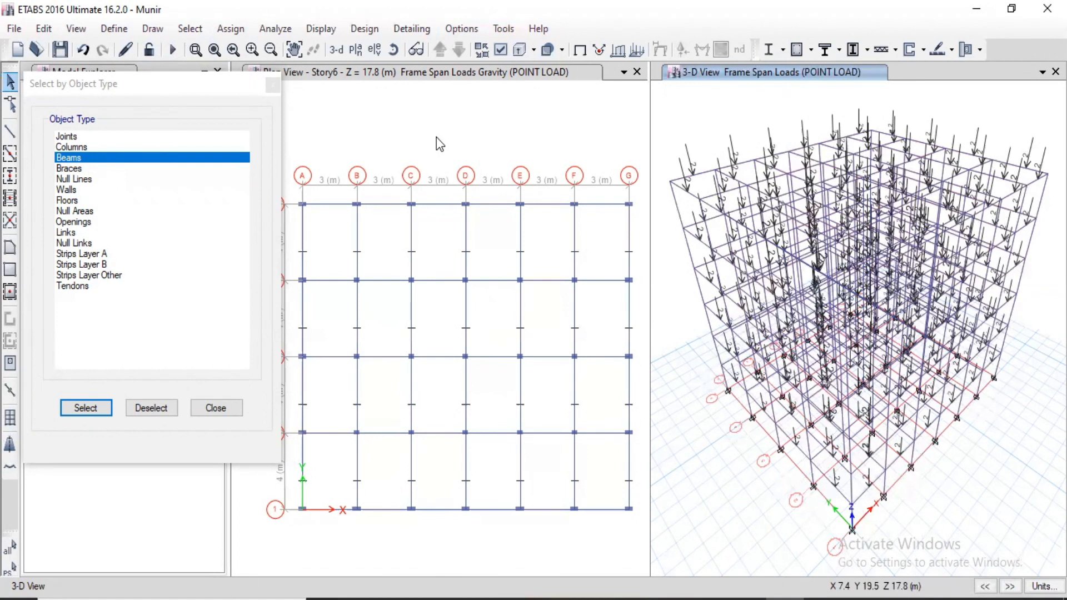
Assign a 3 kN/m uniform distributed load in the Gravity direction to all beams under the UDL load pattern.
click(240, 34)
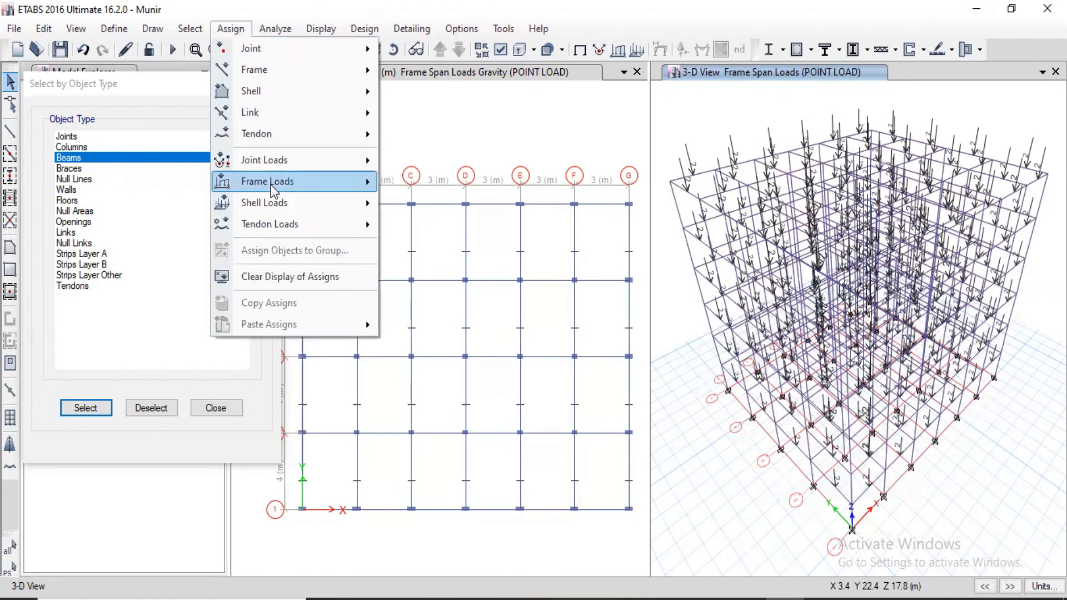
mouse_move(271, 184)
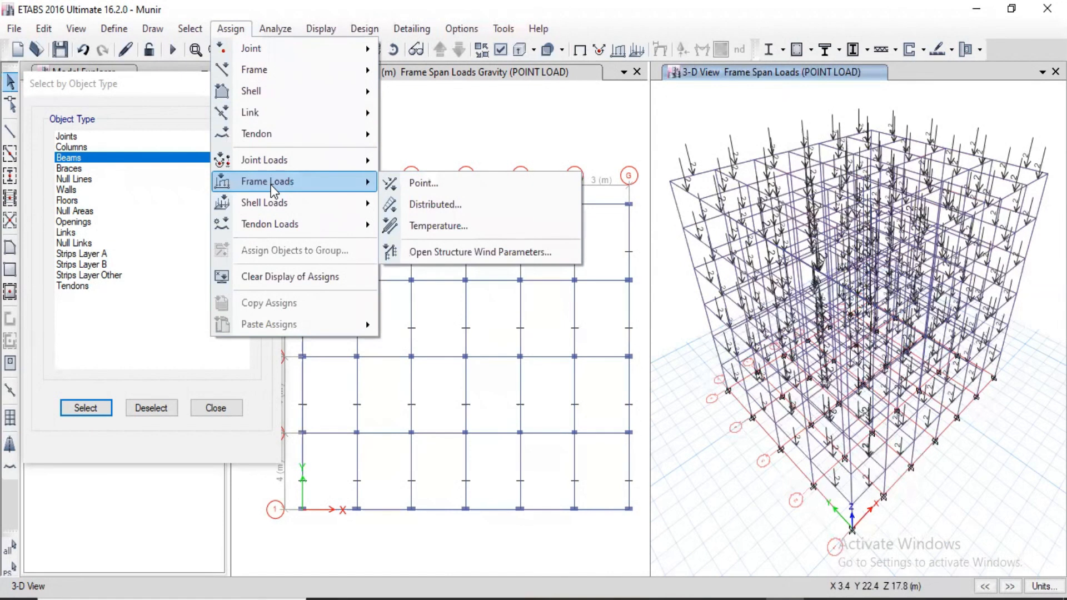
click(427, 204)
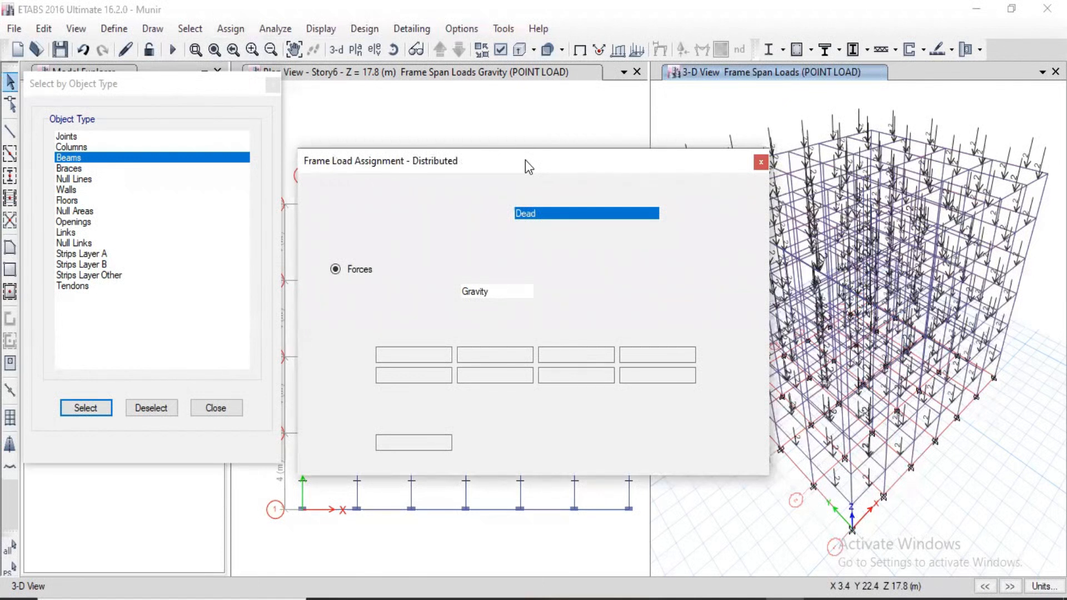
click(531, 81)
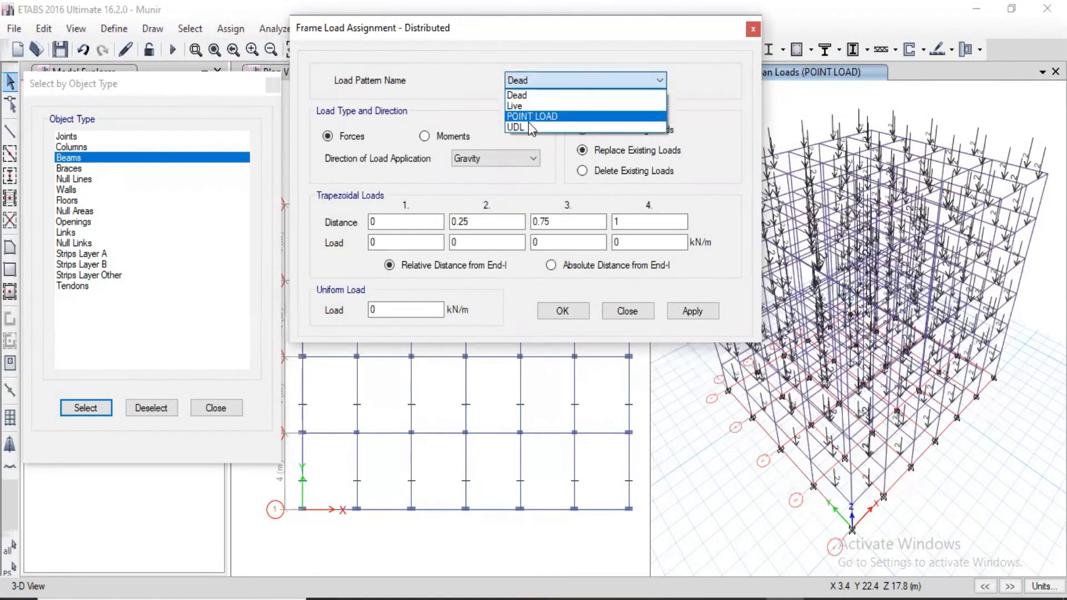
click(531, 127)
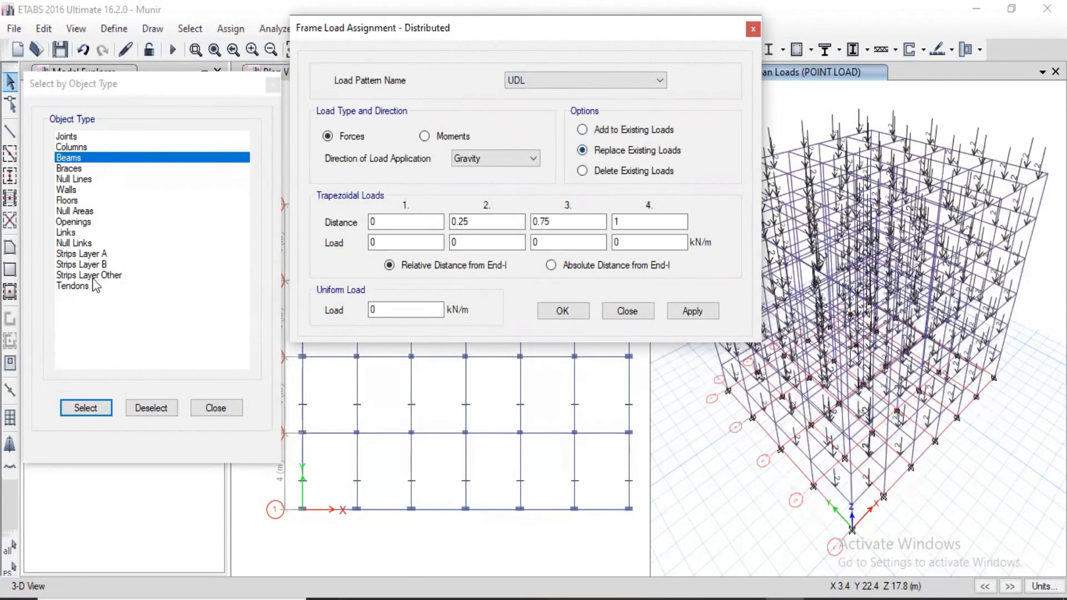
click(84, 409)
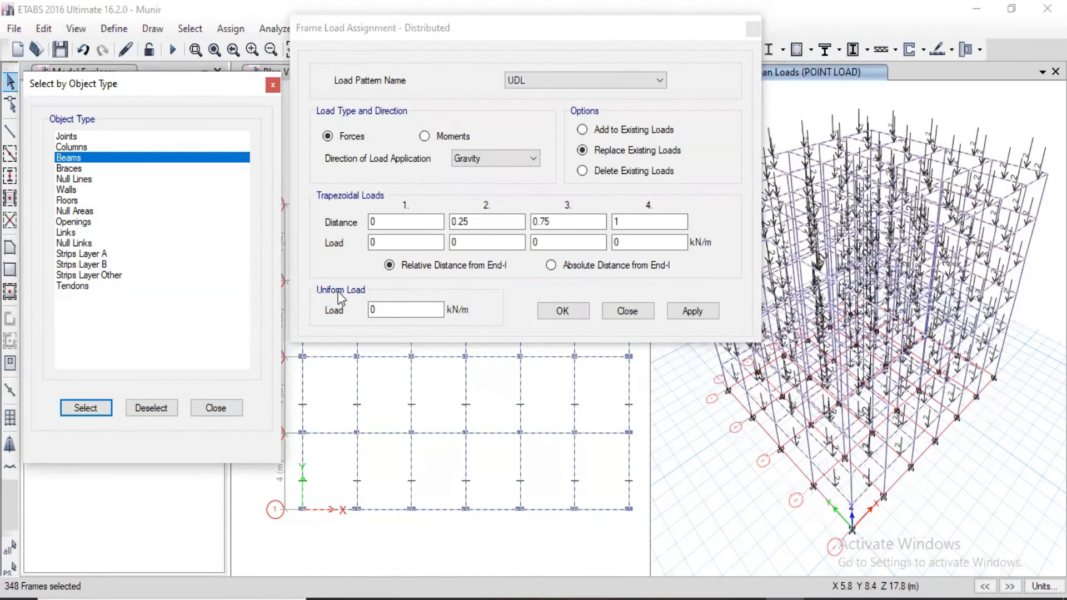
double_click(393, 309)
text(3)
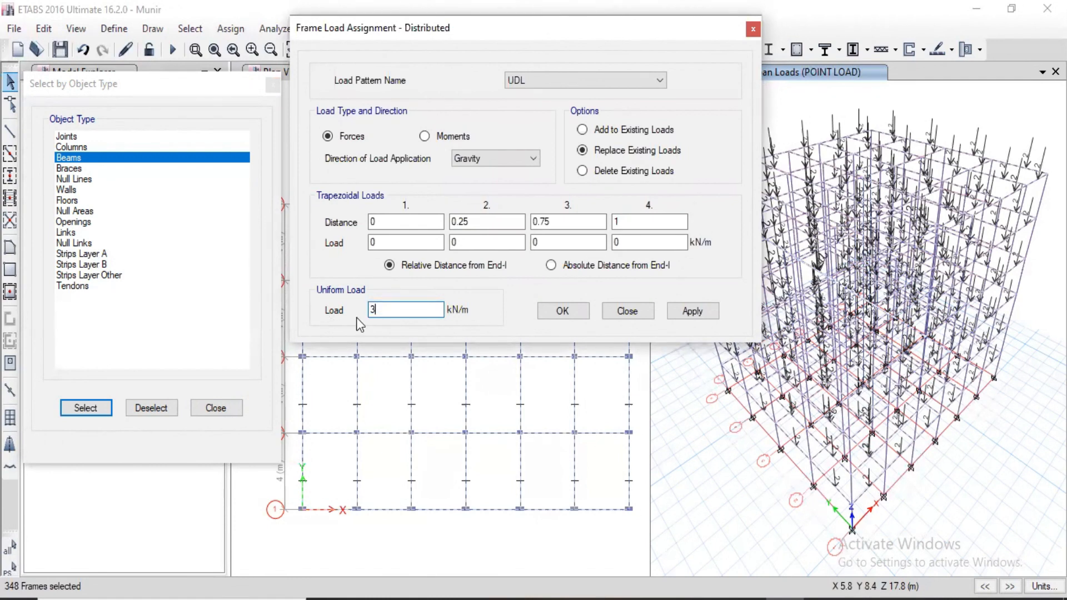
click(697, 309)
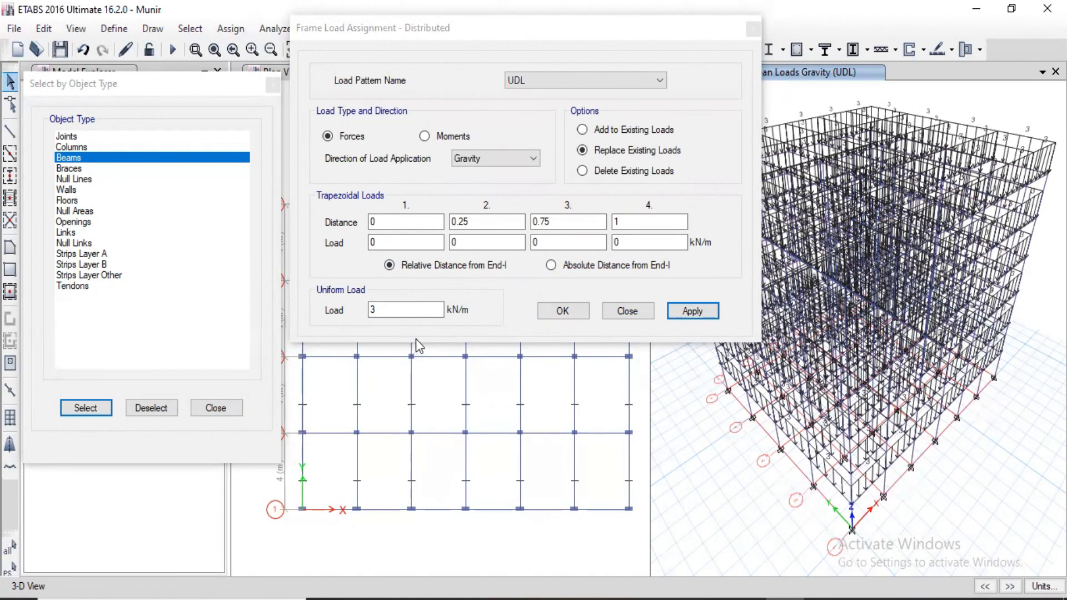
click(562, 311)
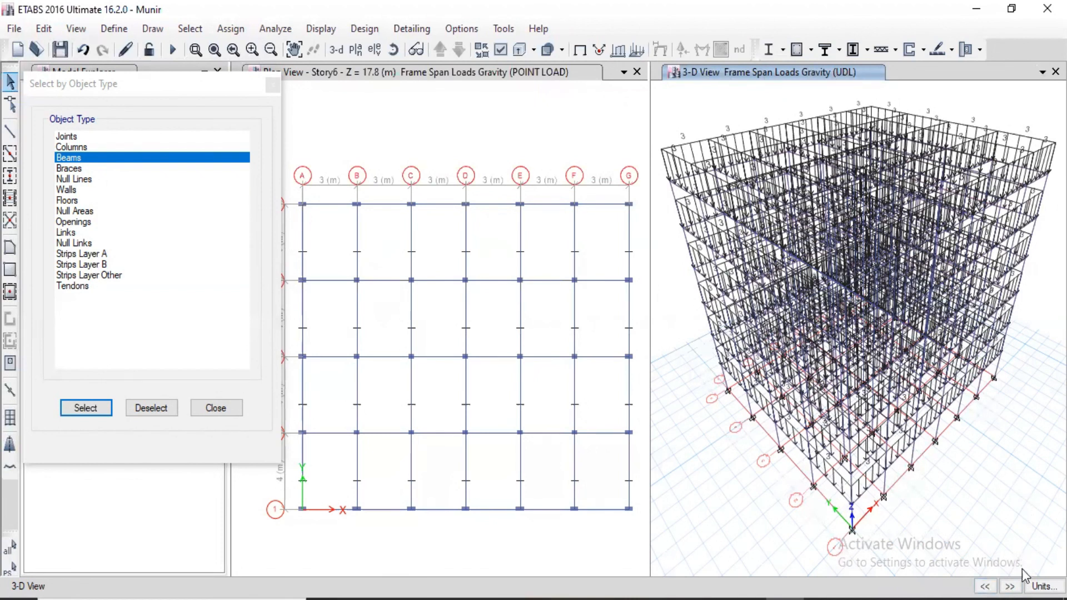
Cycle the 3-D view through the load patterns to review the assigned frame loads, and return to the plan view.
click(1009, 587)
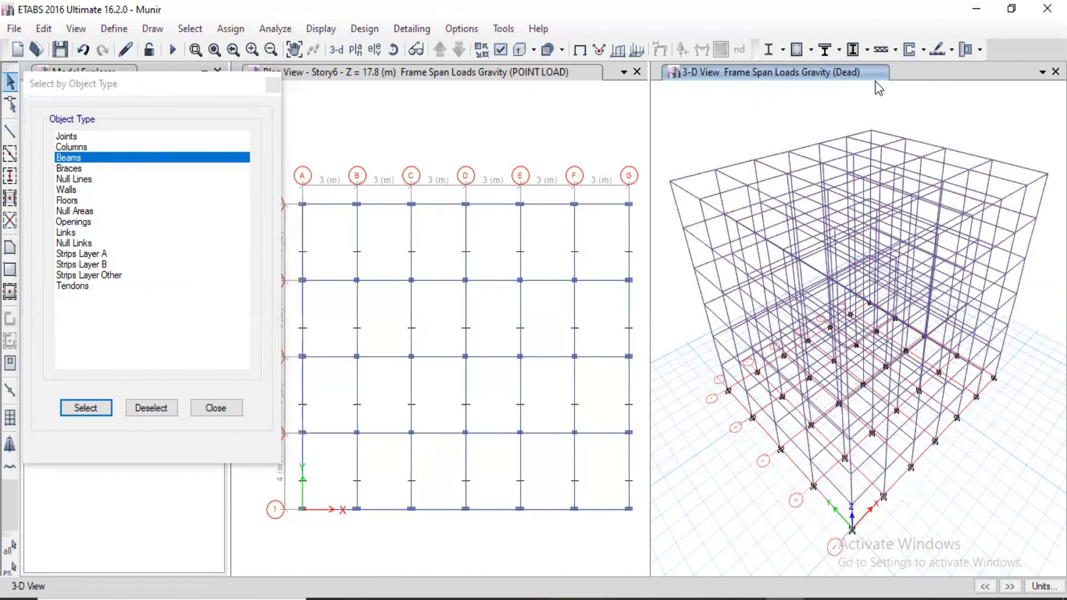
click(1010, 587)
click(1008, 587)
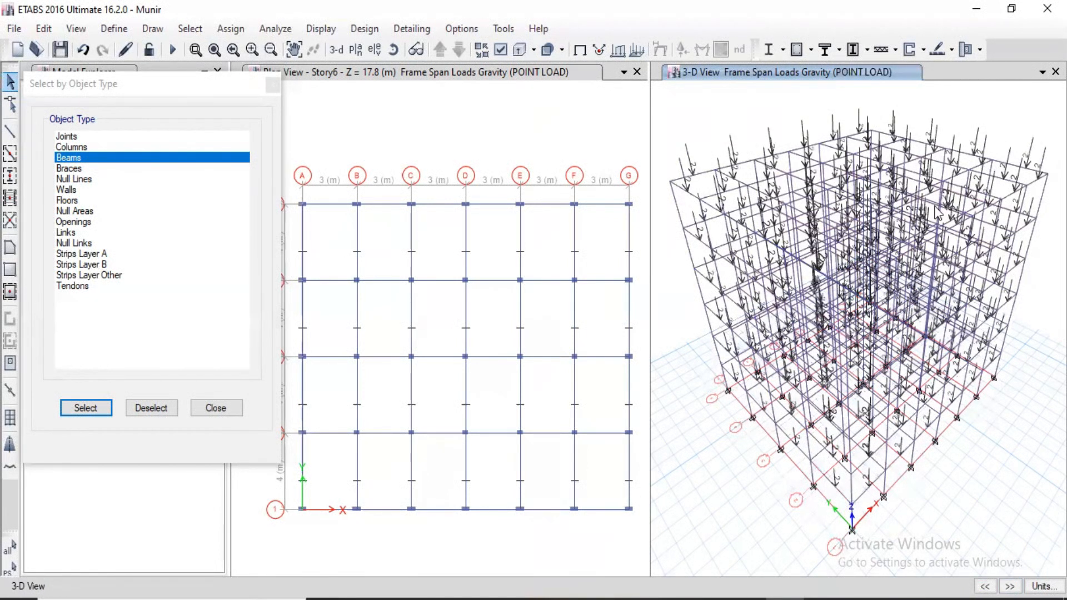
click(1009, 586)
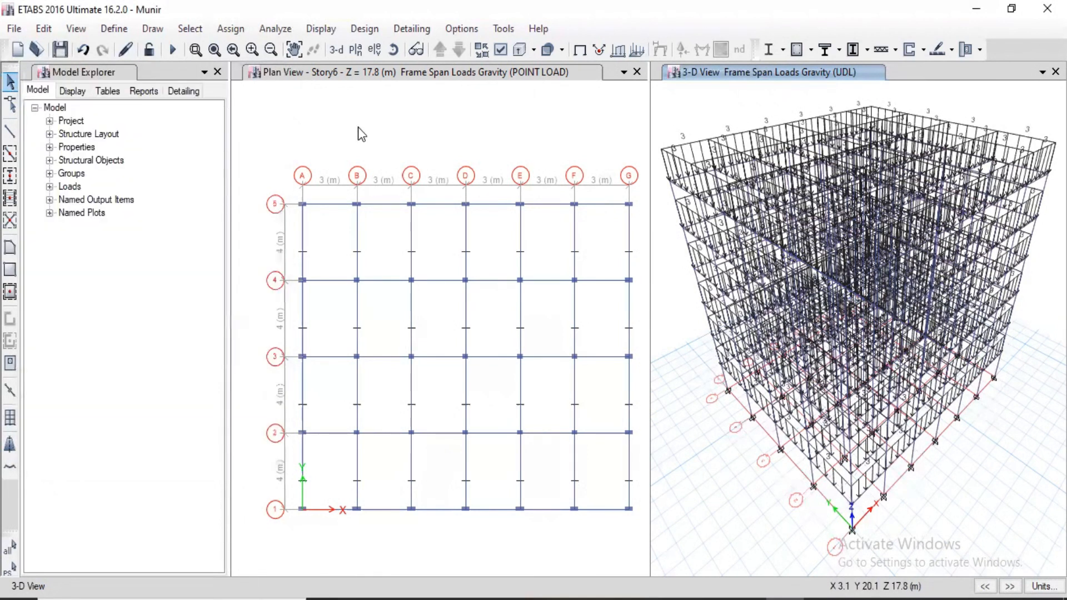
click(358, 127)
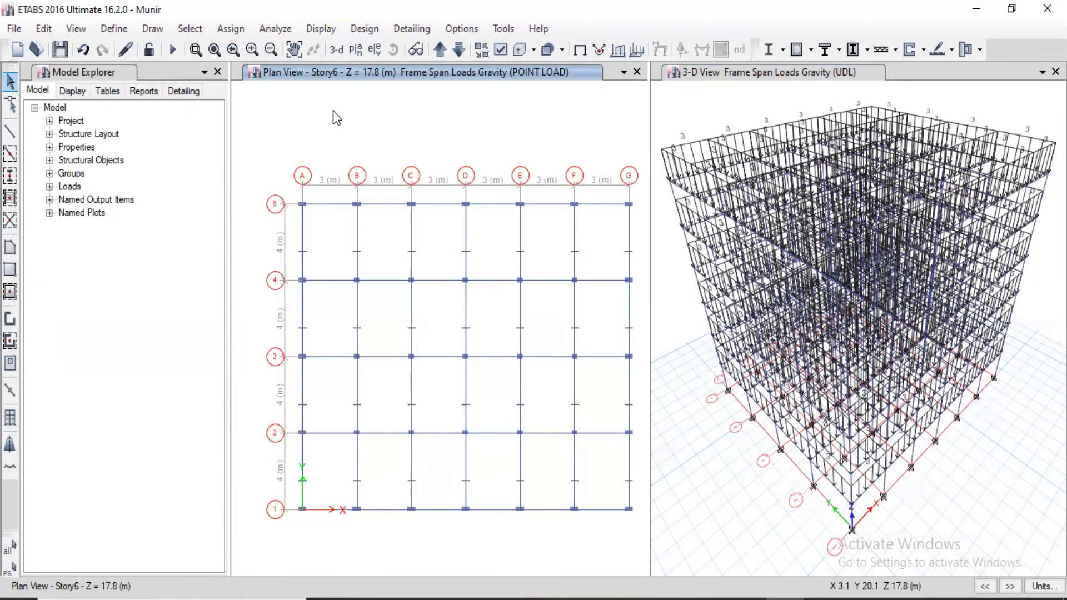
Create a new load combination named "Combination load".
click(114, 28)
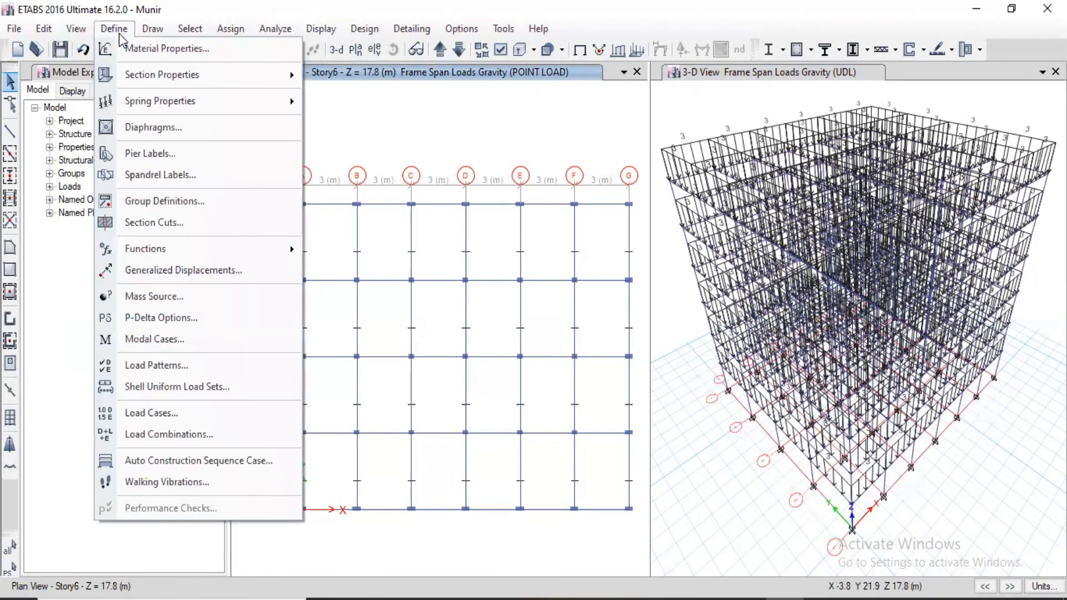
click(180, 434)
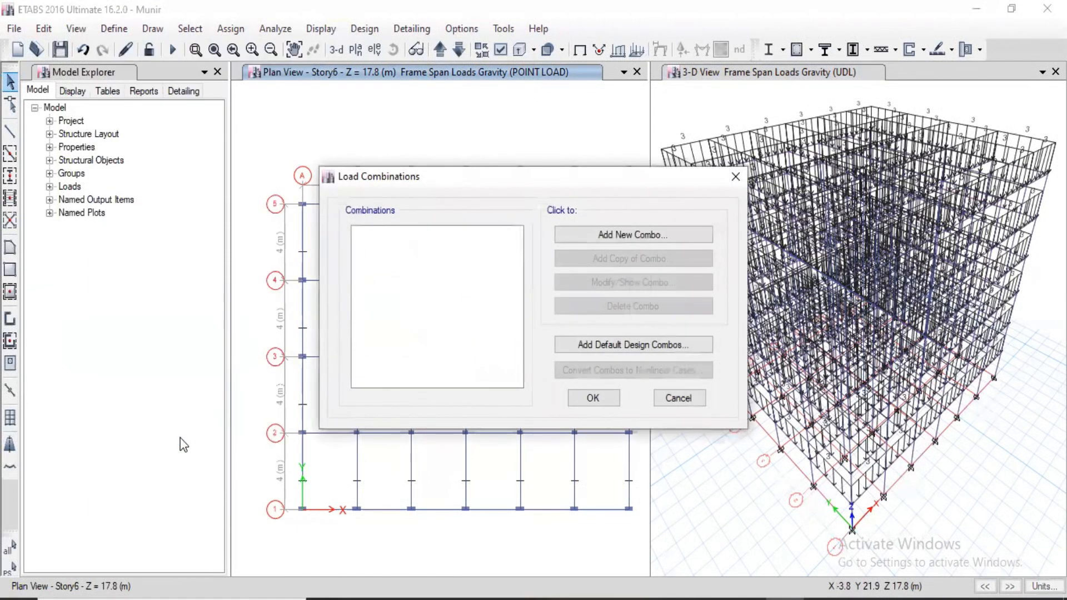
click(620, 240)
click(562, 172)
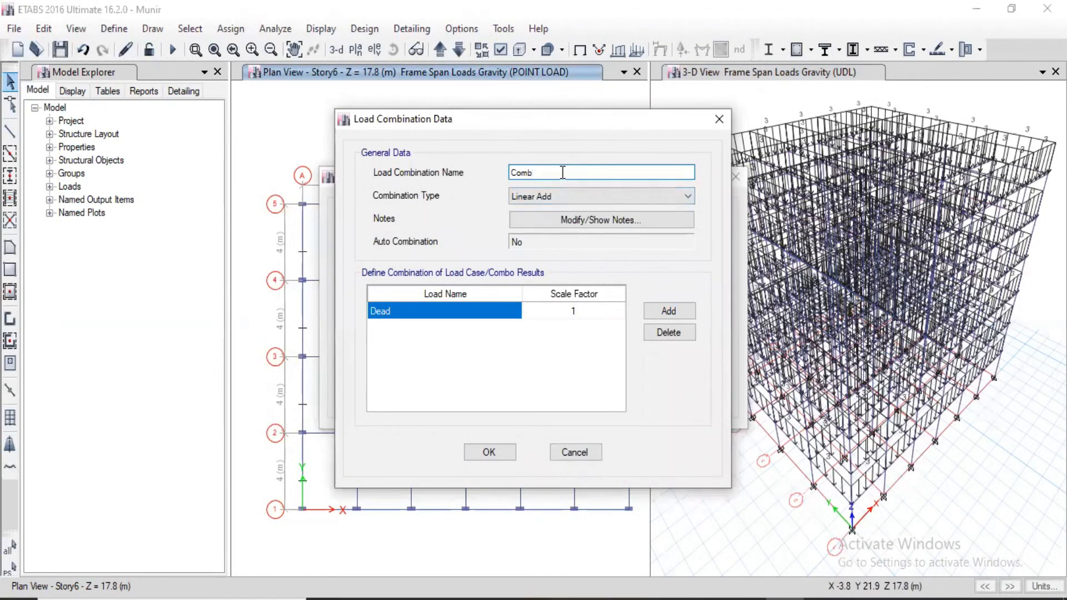
text(INA)
key(BackSpace)
key(BackSpace)
key(BackSpace)
key(BackSpace)
text(bination load)
Set the scale factor of the Dead load in the combination to 1.5.
click(582, 305)
click(581, 305)
text(.5)
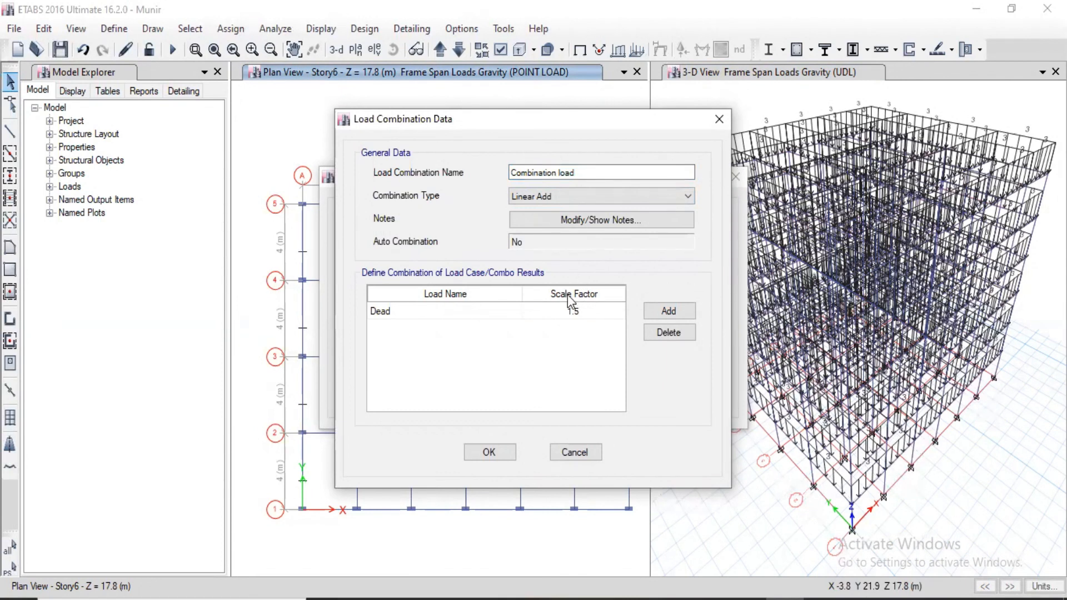
Add the POINT LOAD case to the combination with a scale factor of 1.5.
click(685, 309)
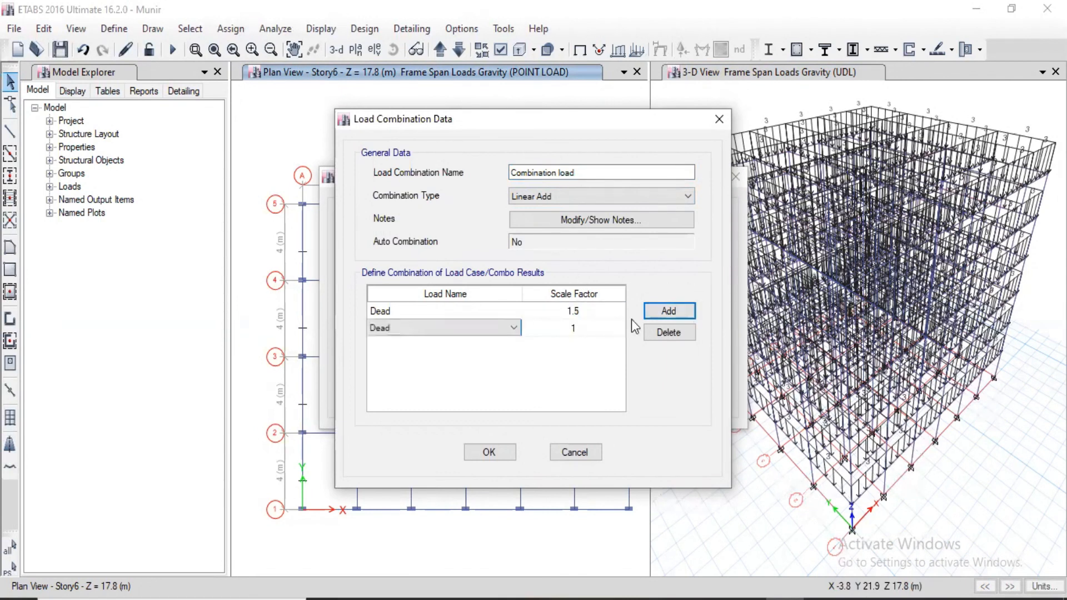
click(484, 327)
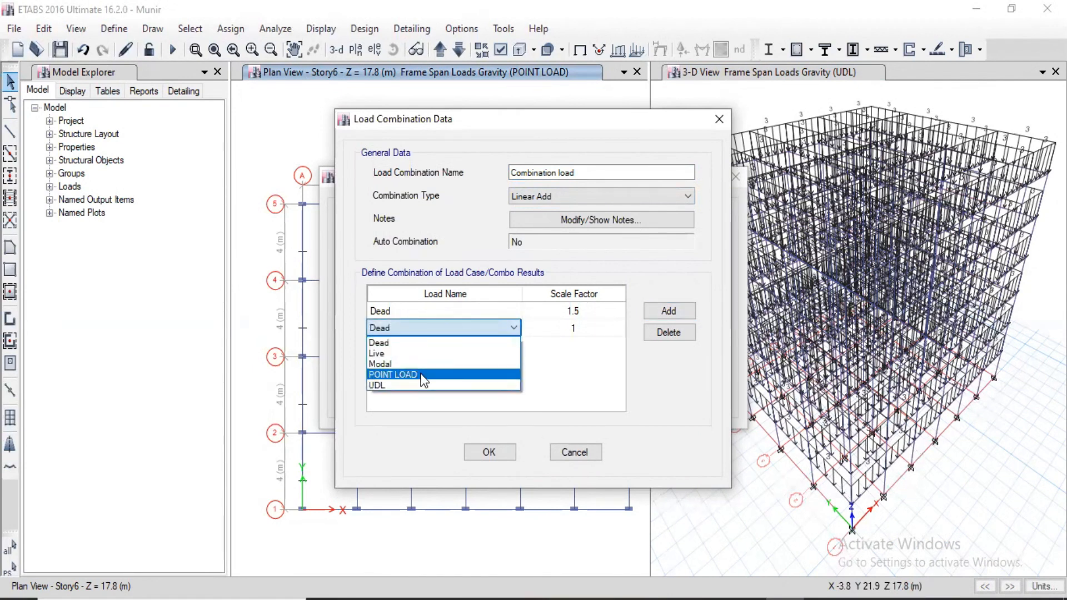
click(421, 375)
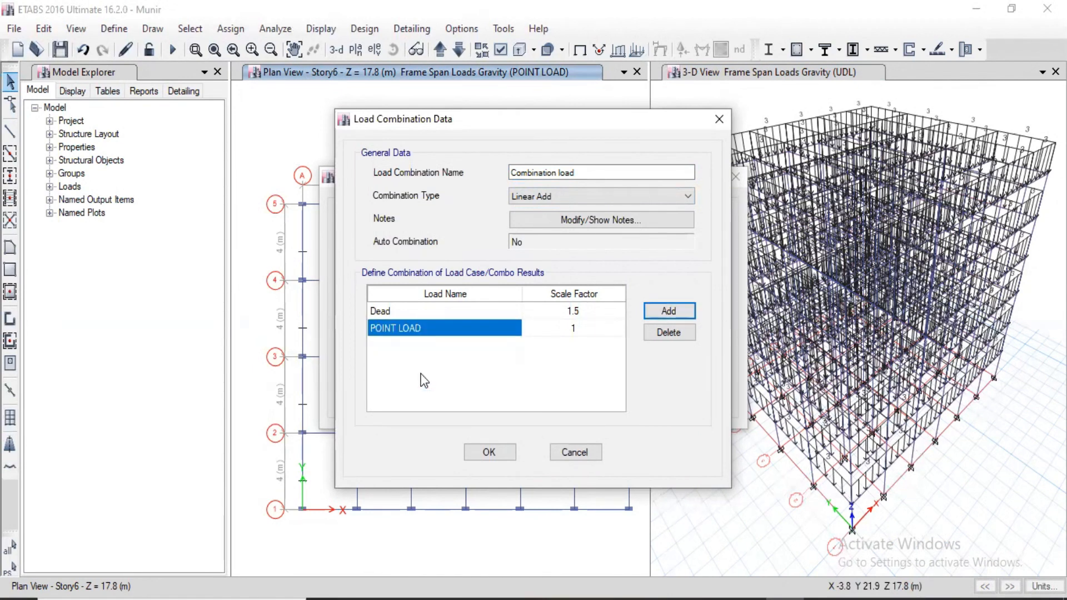
click(580, 328)
text(1.5)
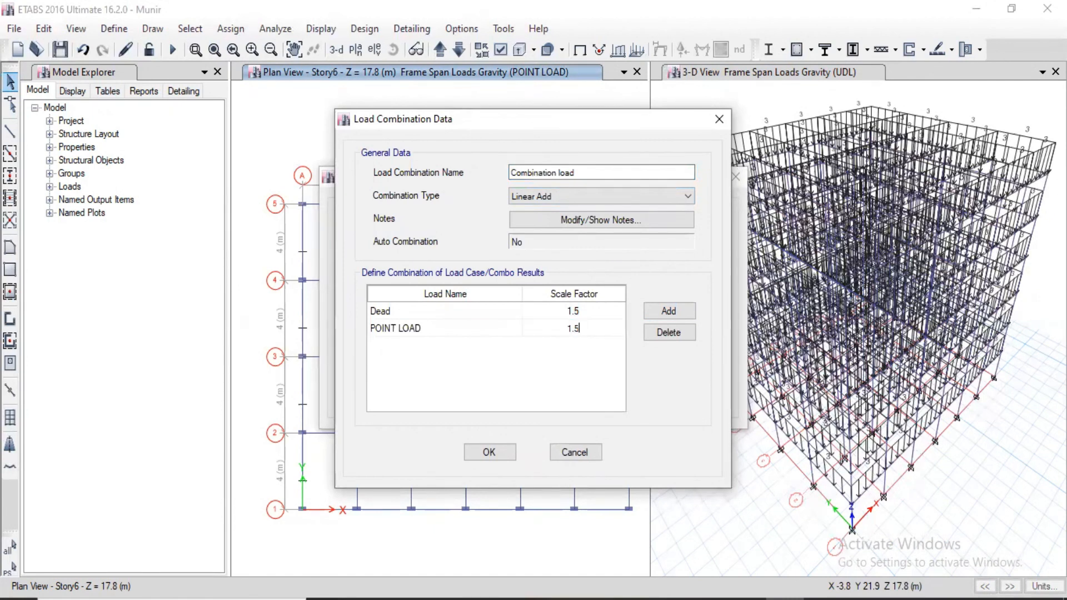
Add the UDL case to the combination with a scale factor of 1.5.
click(663, 302)
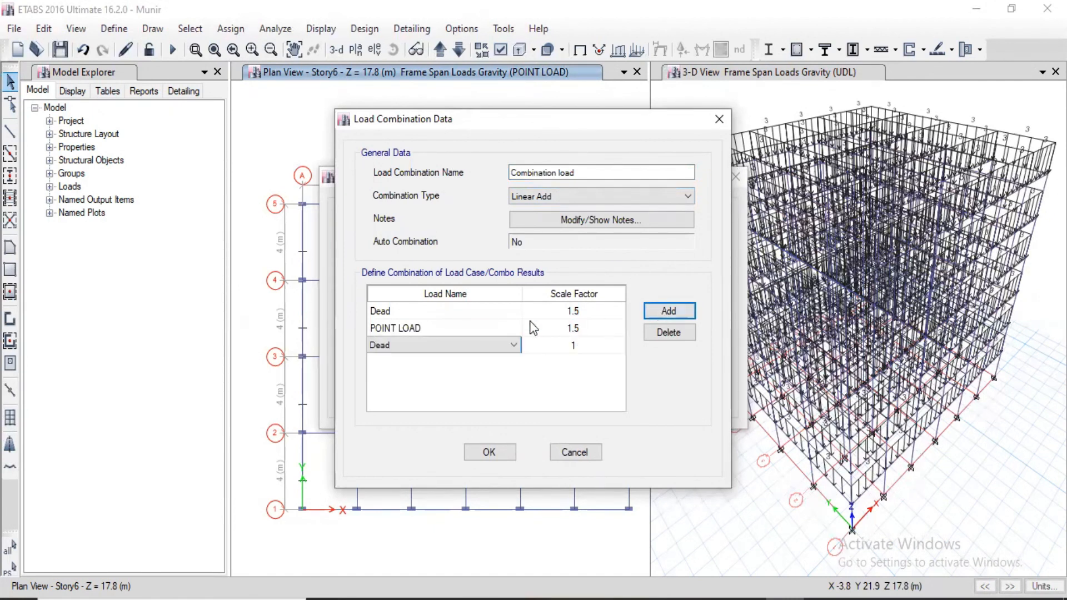
click(468, 345)
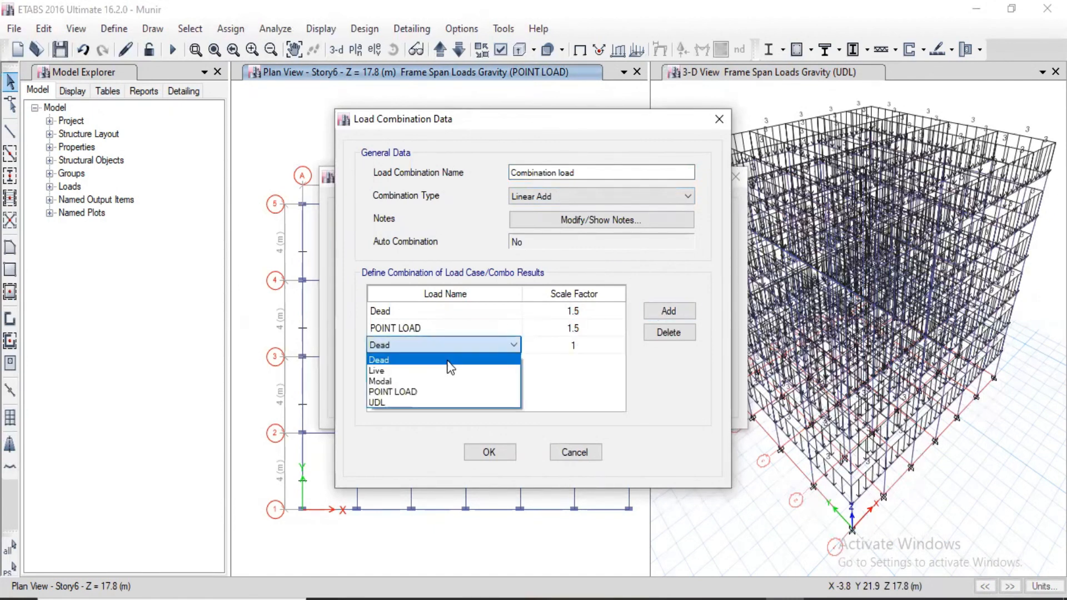
click(393, 401)
click(580, 346)
text(1.5)
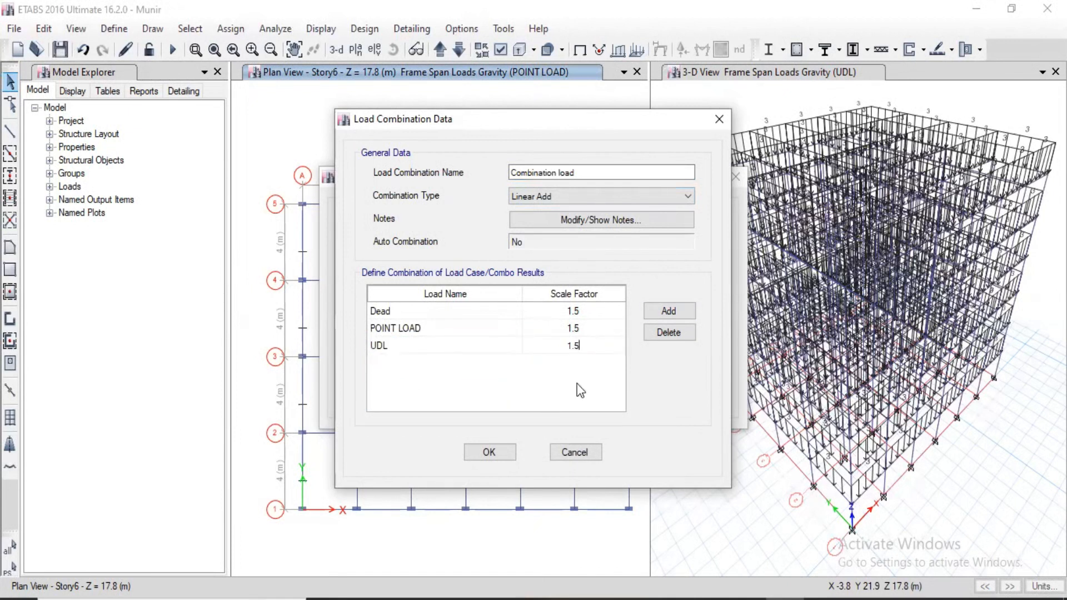
Save the "Combination load" definition, reopen it to review its load cases and scale factors, and accept the load combinations.
click(489, 452)
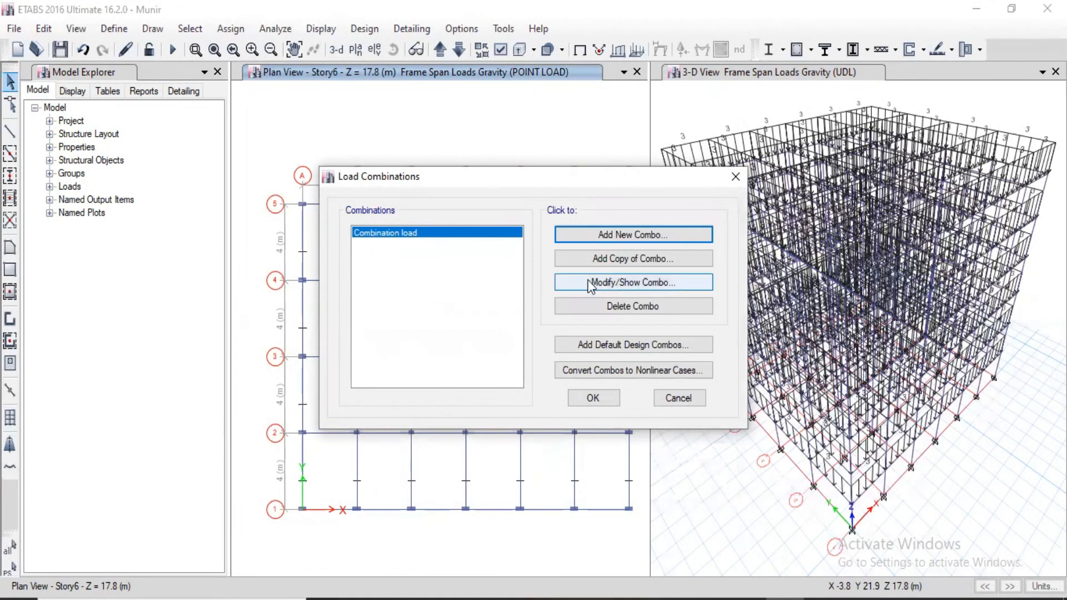
click(647, 284)
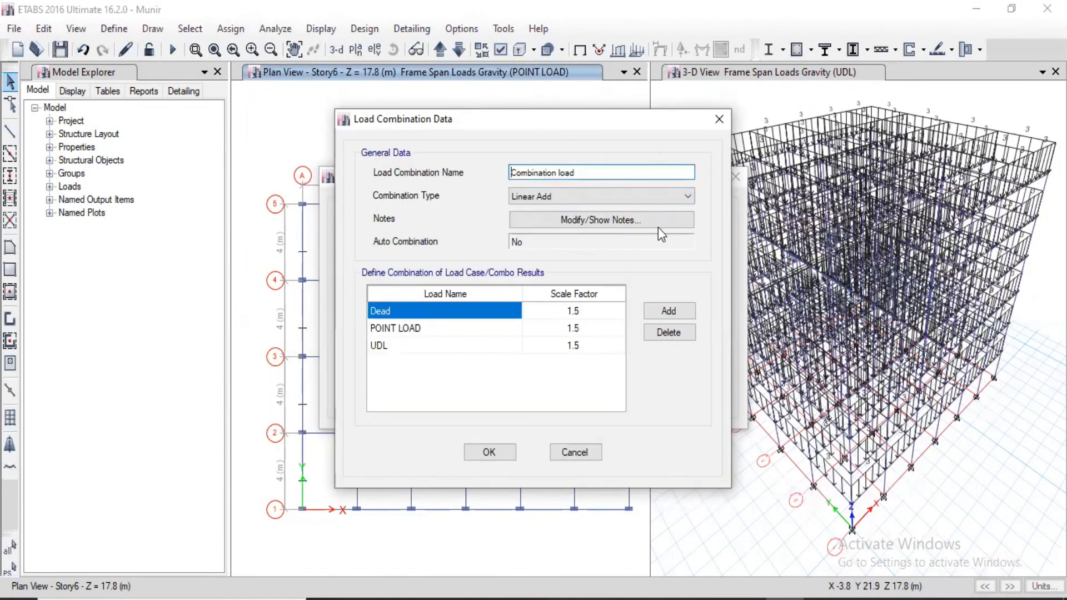
click(490, 453)
click(593, 398)
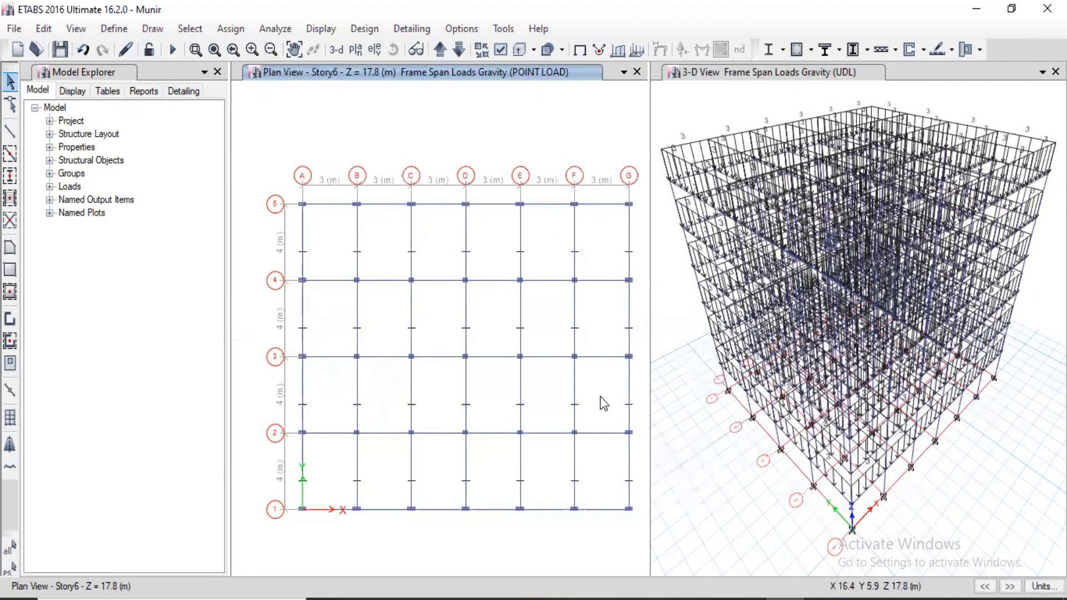
Check the model with all joint, frame, shell and other checks plus the trim or extend frames fix enabled, and read the resulting report.
click(276, 33)
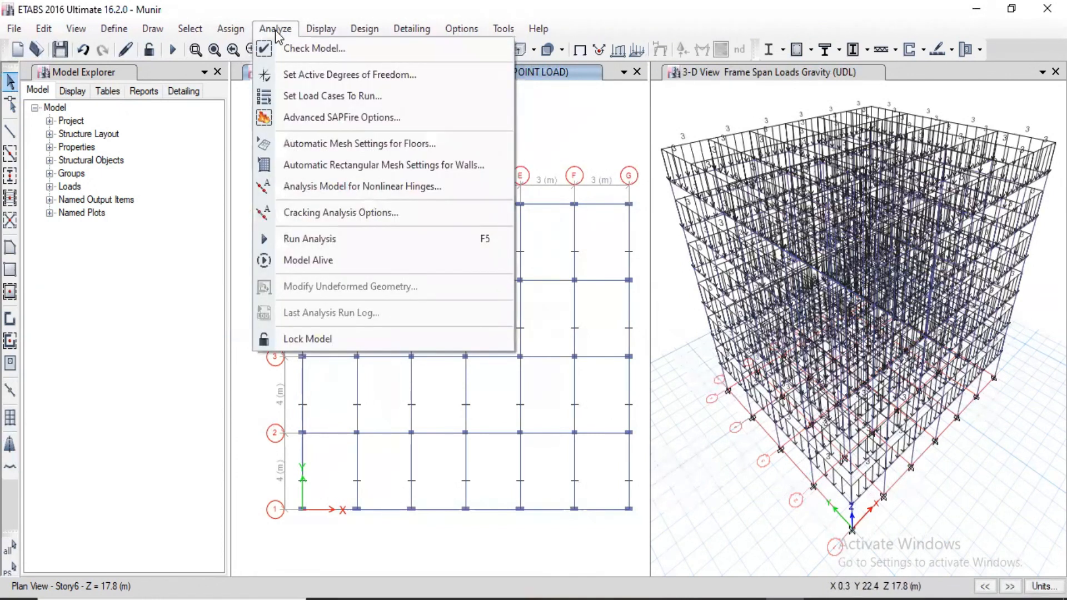
click(341, 54)
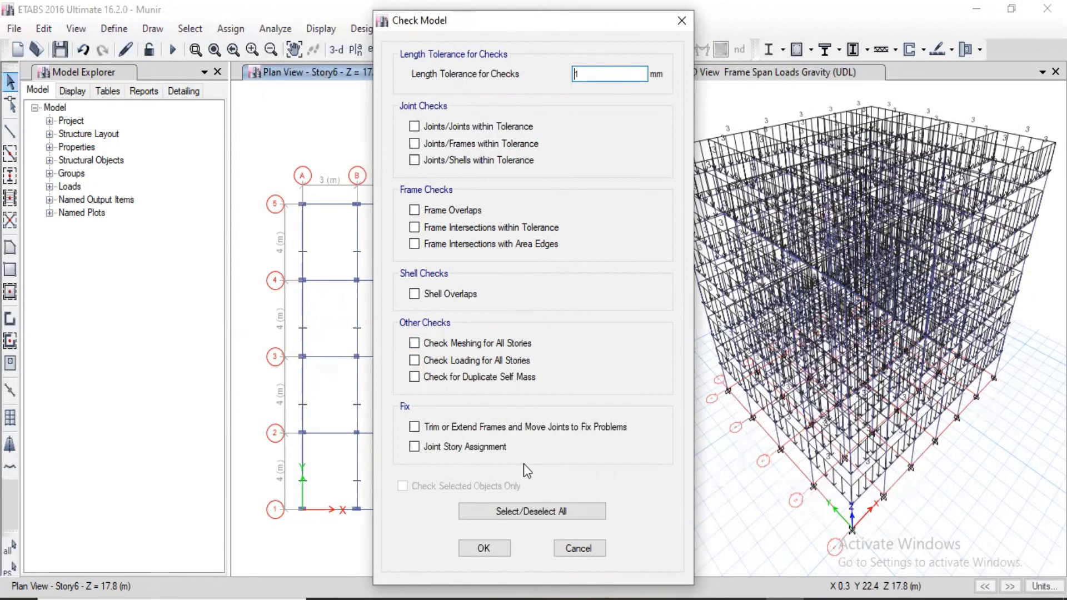
click(535, 512)
click(535, 512)
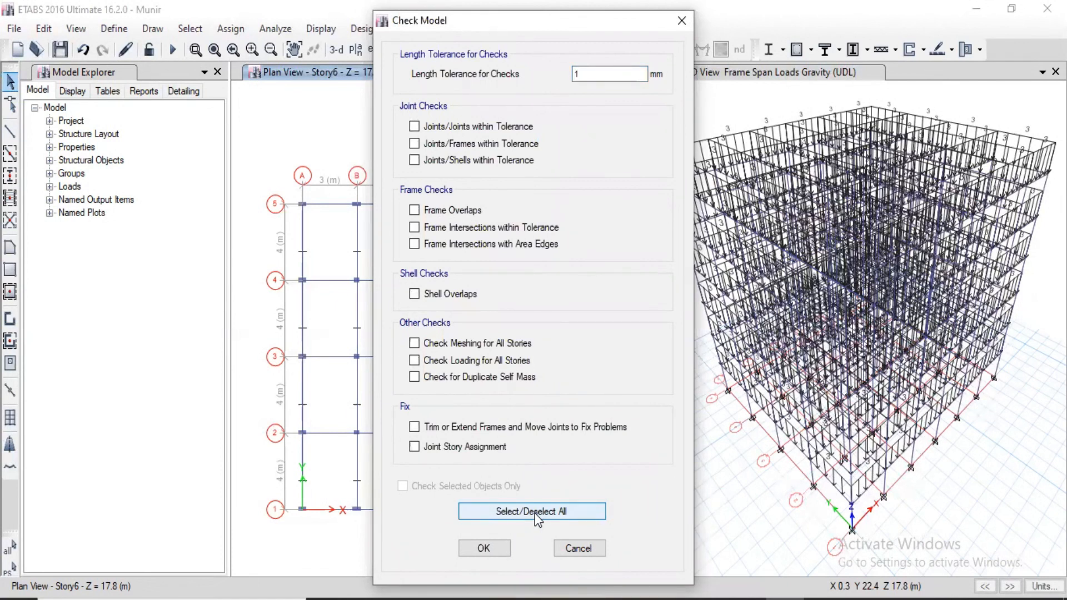
click(534, 512)
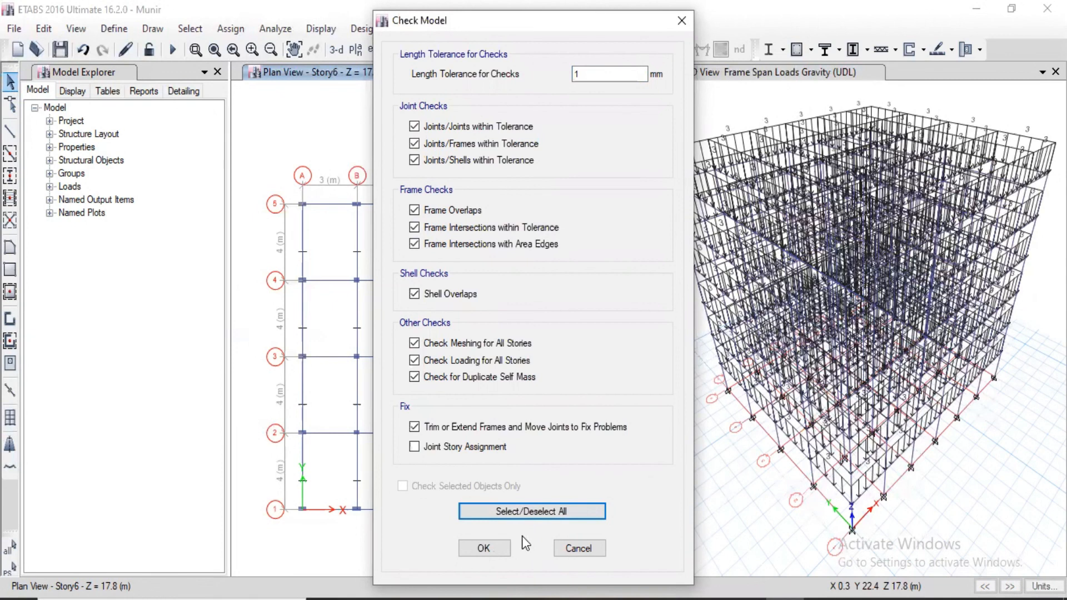
click(493, 548)
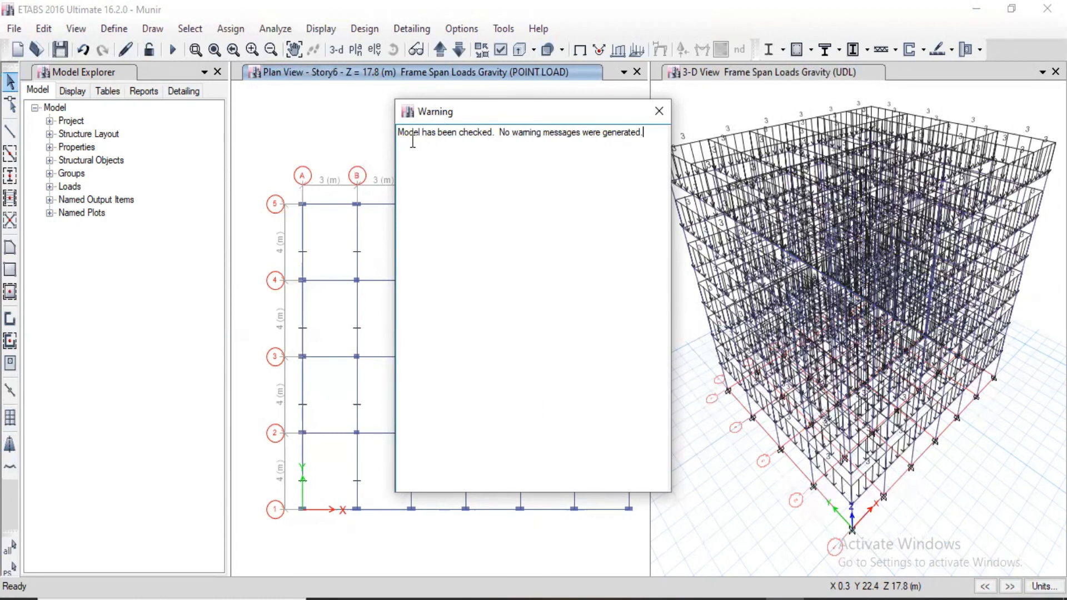
drag(400, 131, 493, 133)
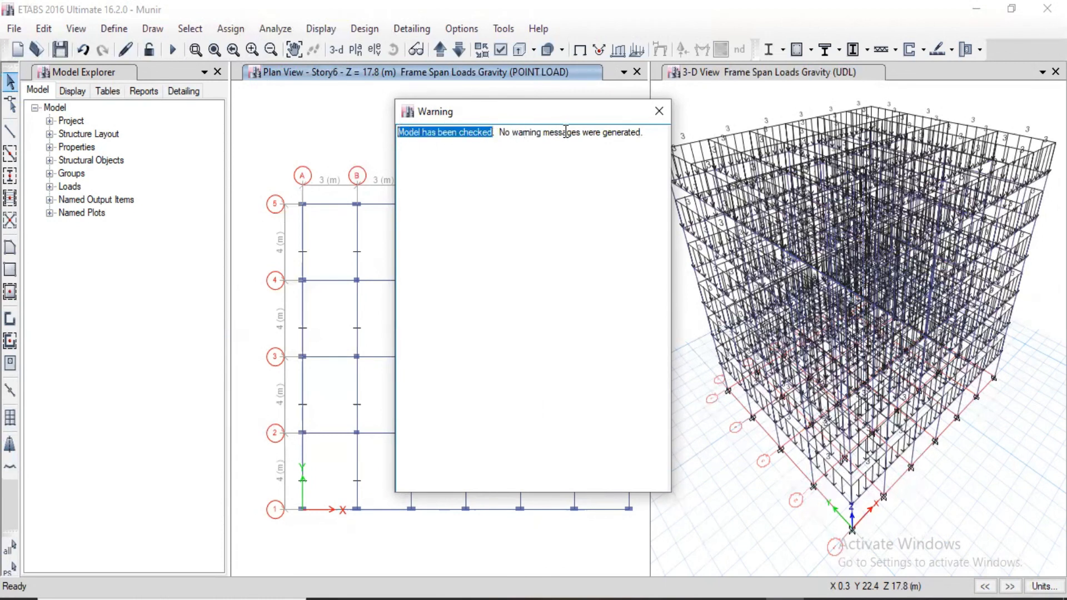
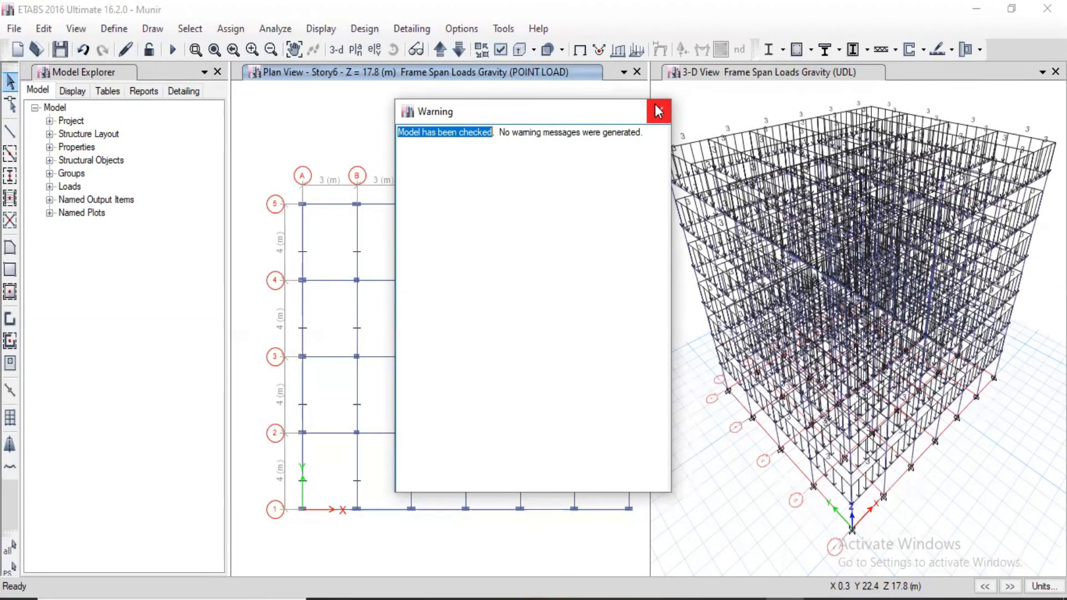
Close the model check report, run the analysis, and close the plan view so only the 3-D view remains.
click(659, 113)
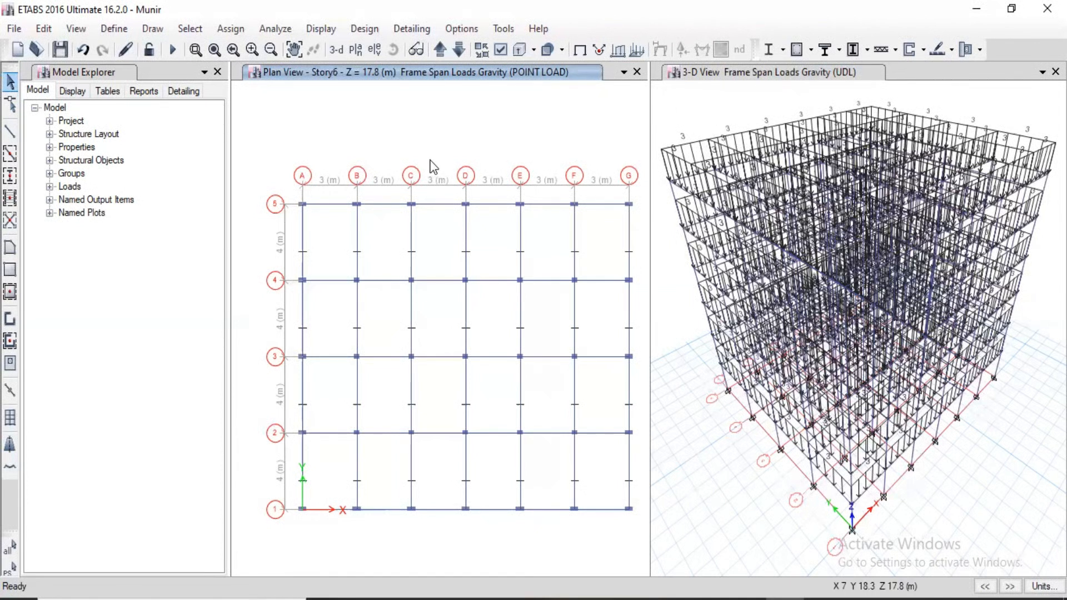
click(277, 30)
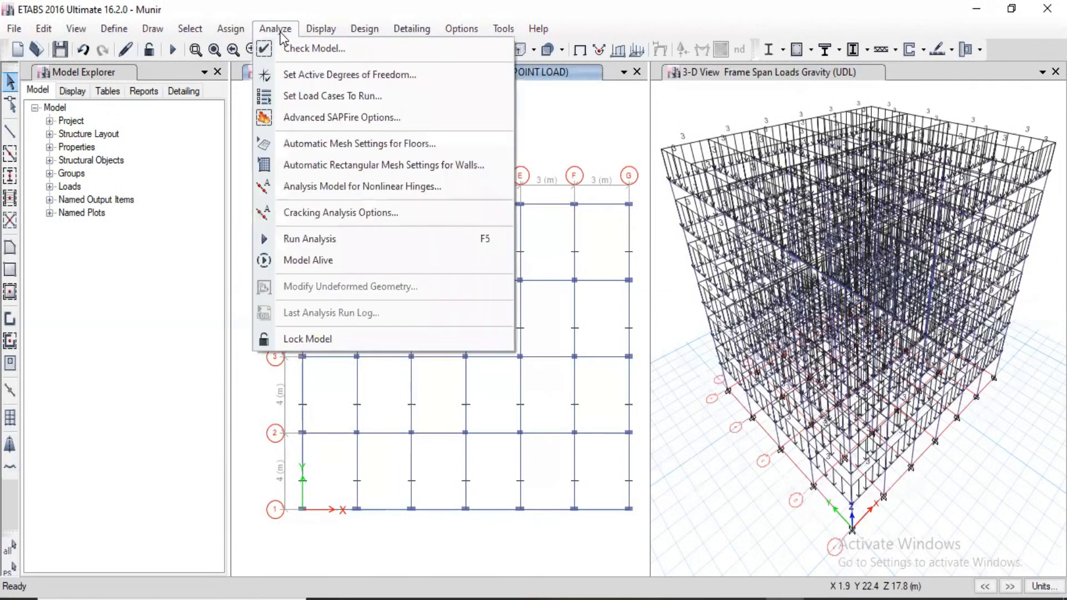
click(315, 239)
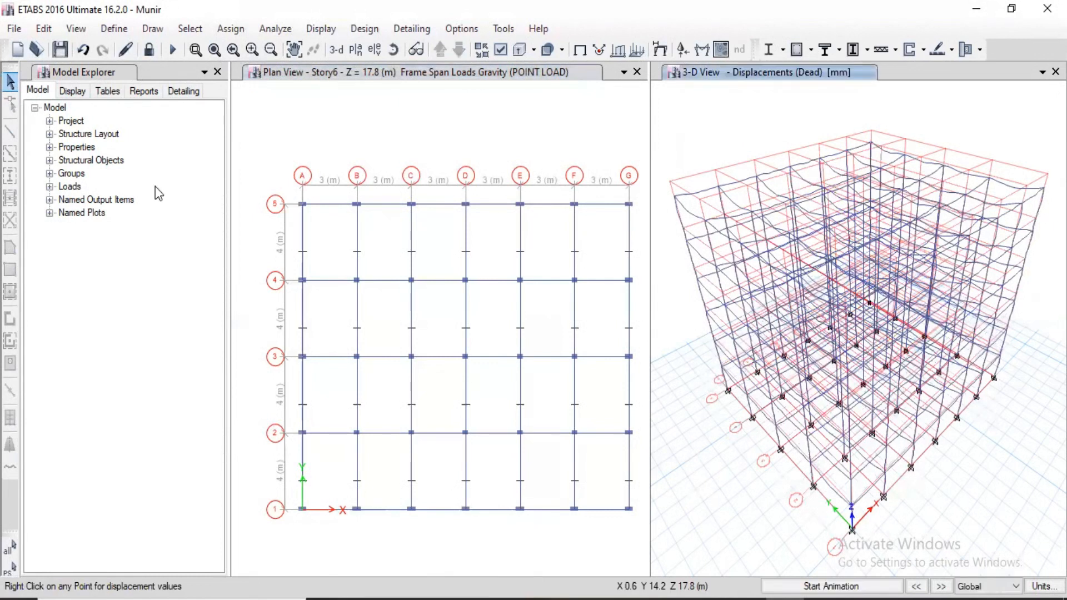
click(637, 73)
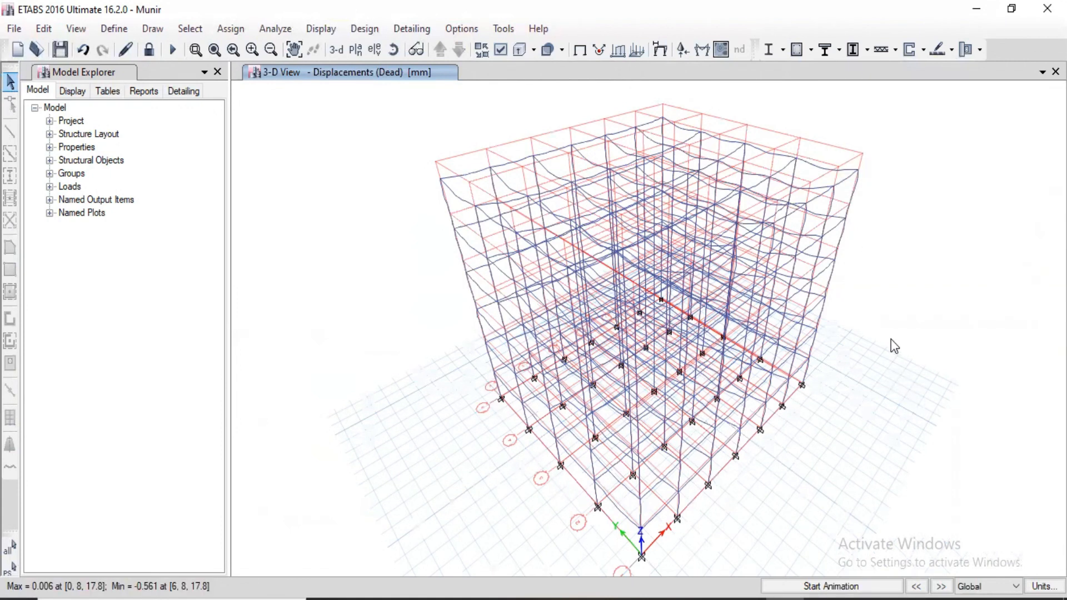
Play and stop the animation of the Dead case displacements, and display the undeformed shape.
click(863, 575)
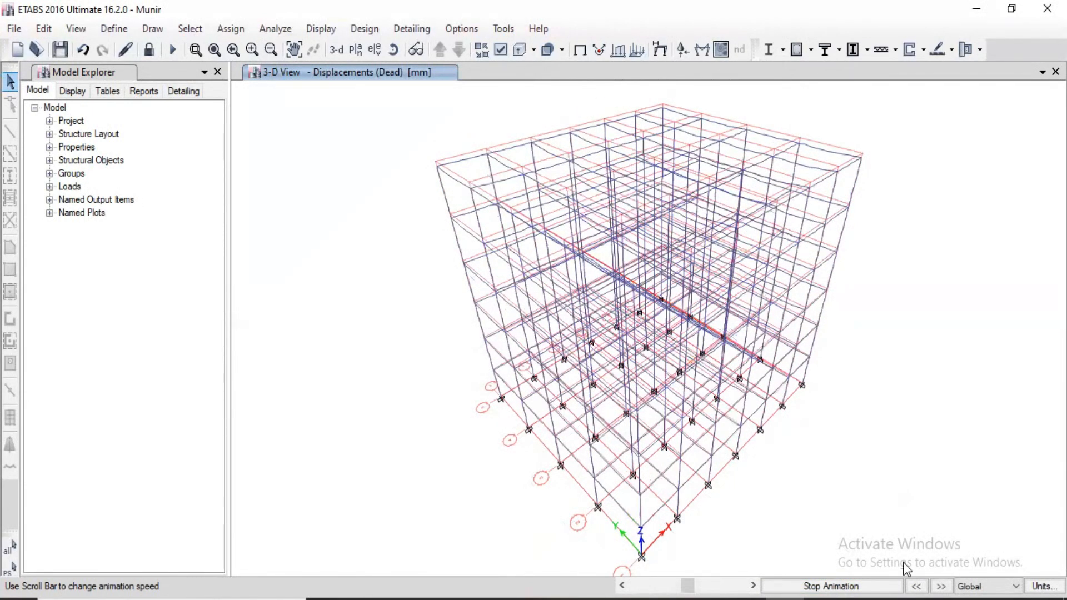
click(891, 584)
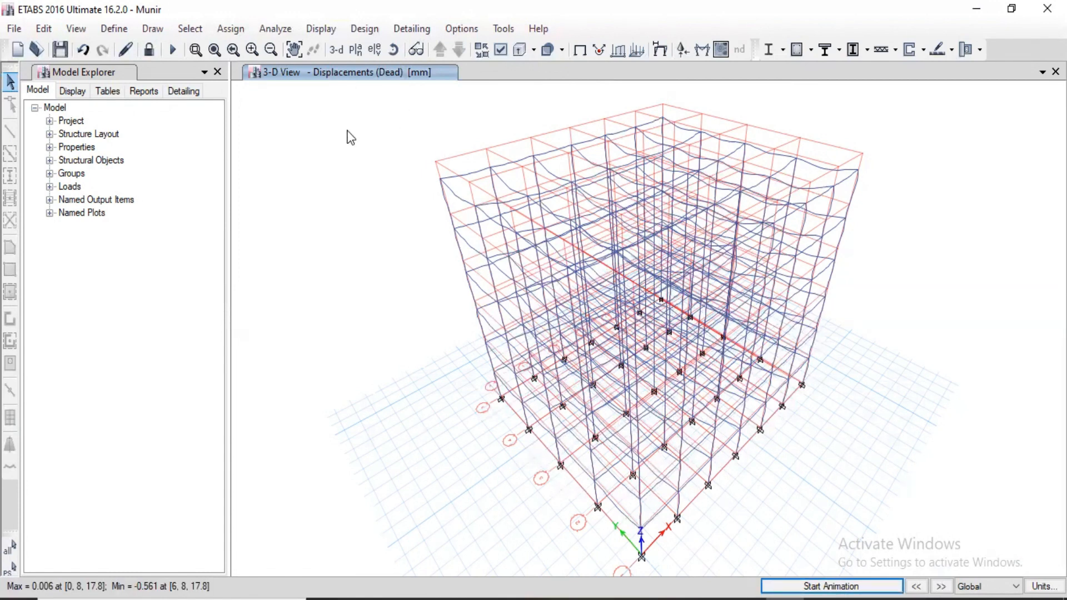
click(325, 30)
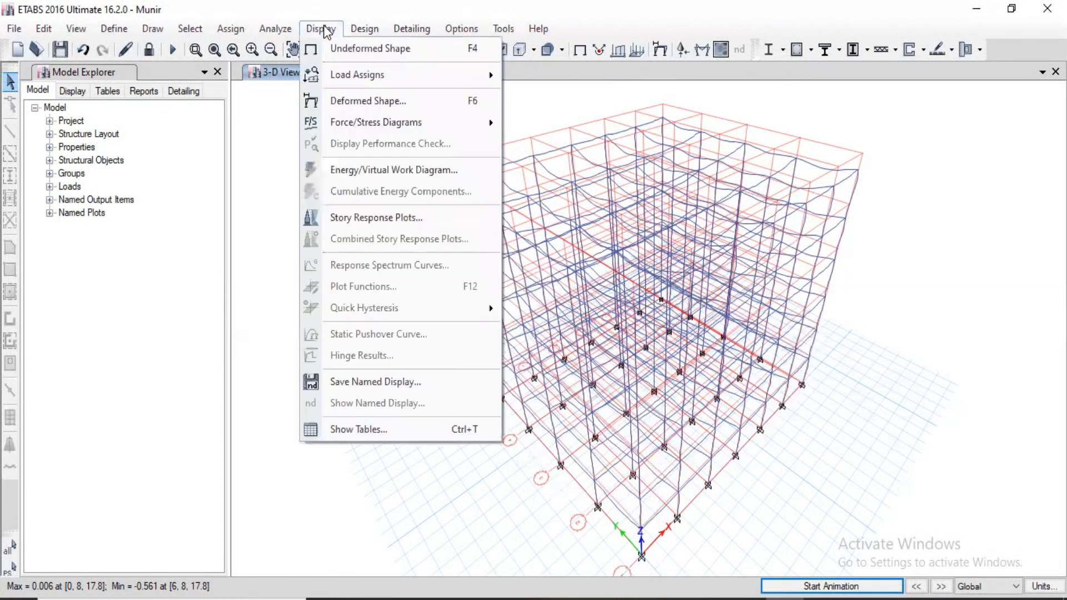
click(371, 50)
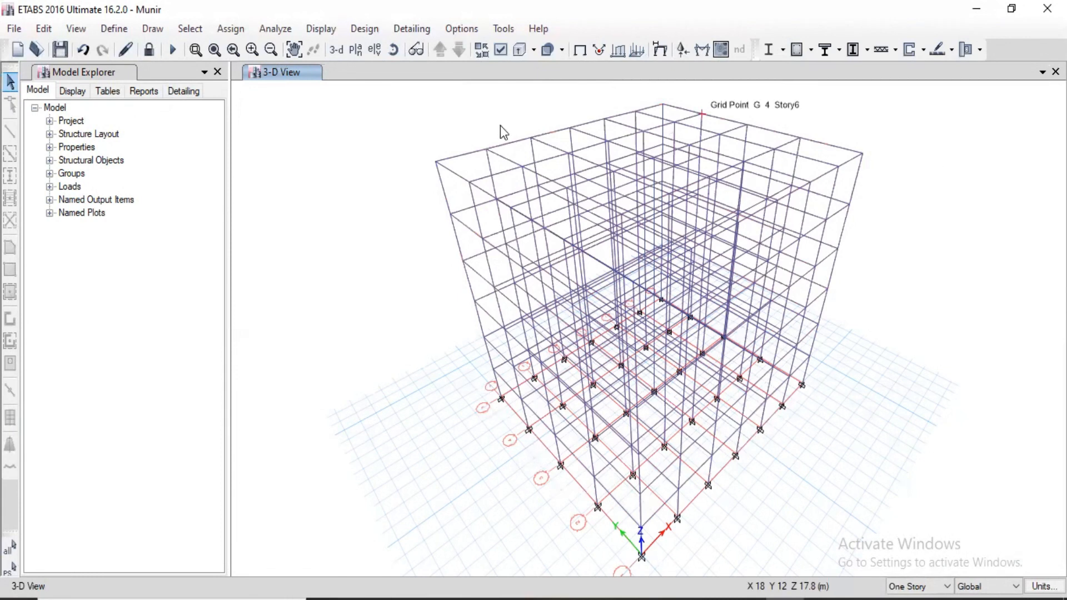
Display the deformed shape for the Dead case with automatic scaling, and turn on its wire shadow.
click(331, 30)
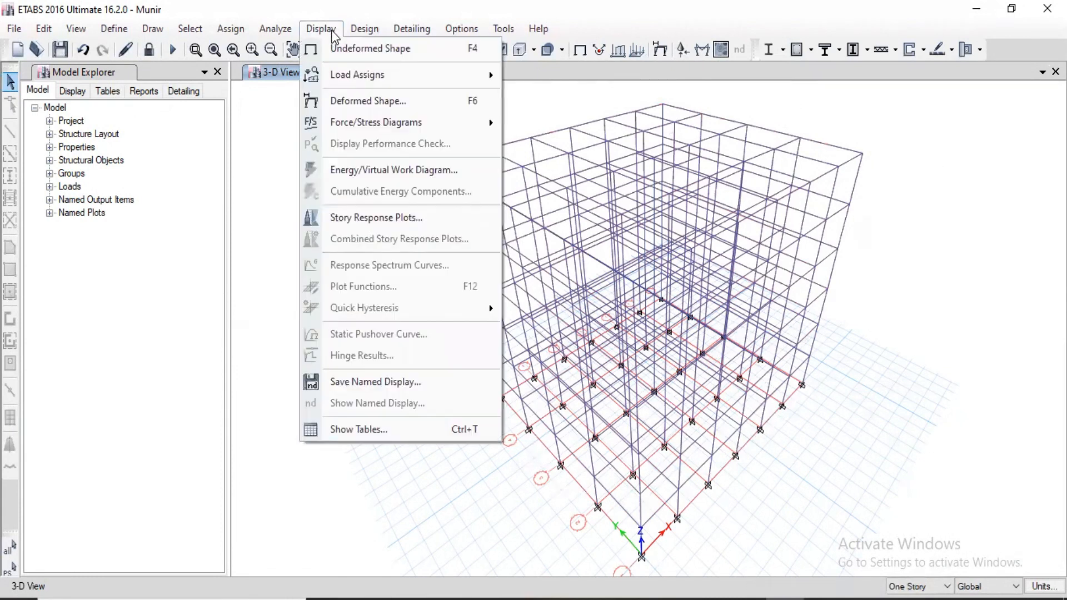
click(371, 110)
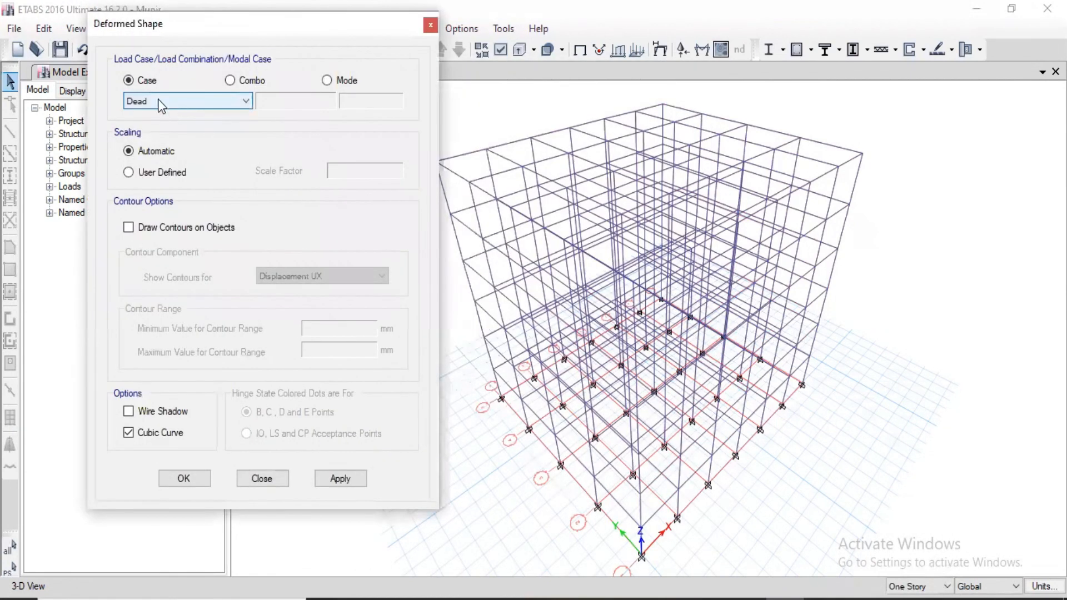
click(177, 103)
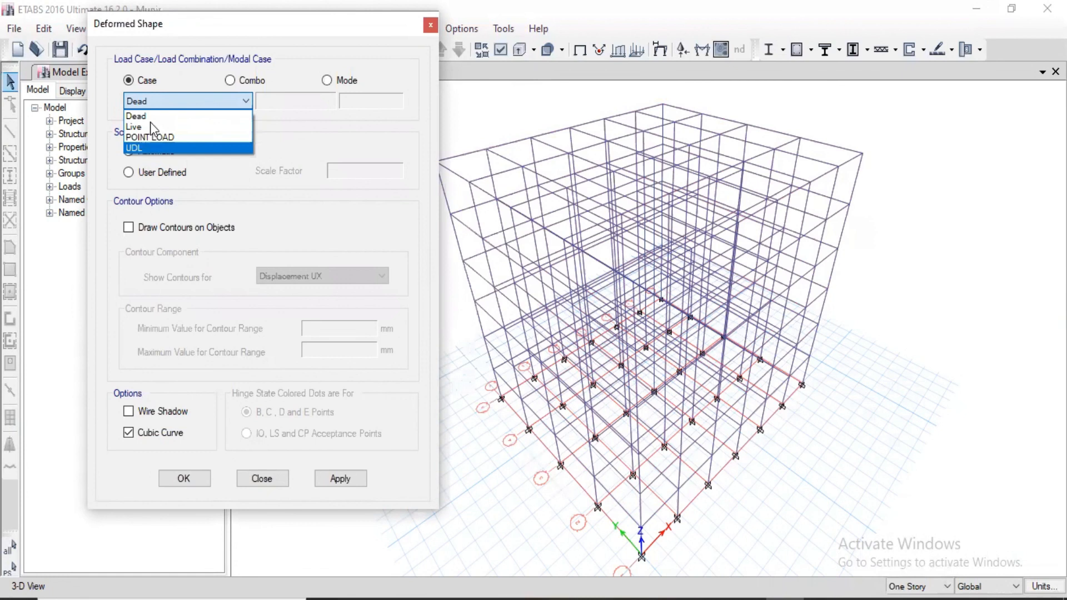
click(335, 471)
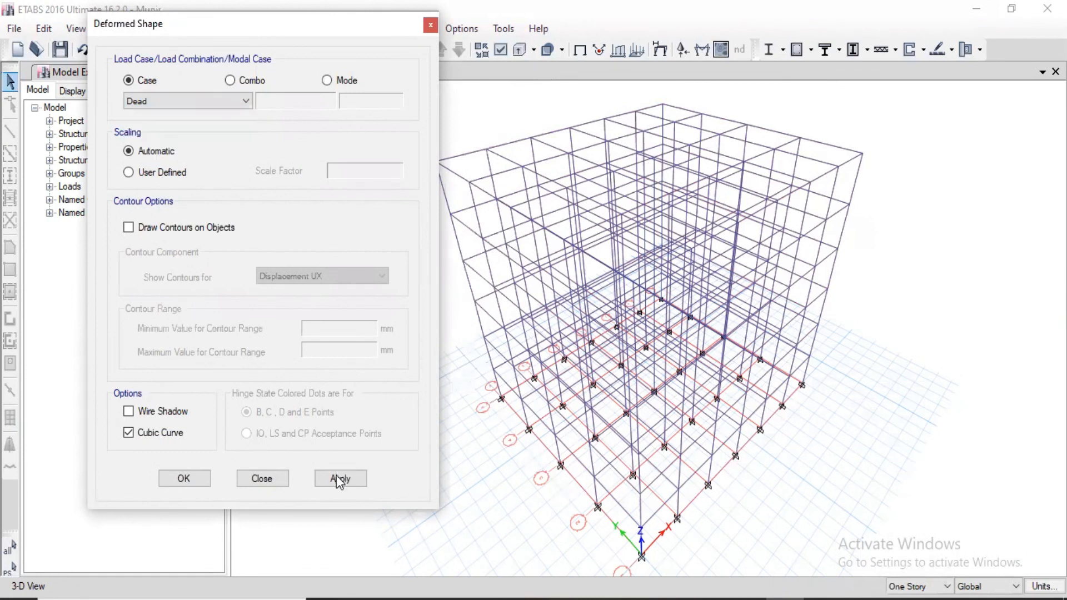
click(337, 478)
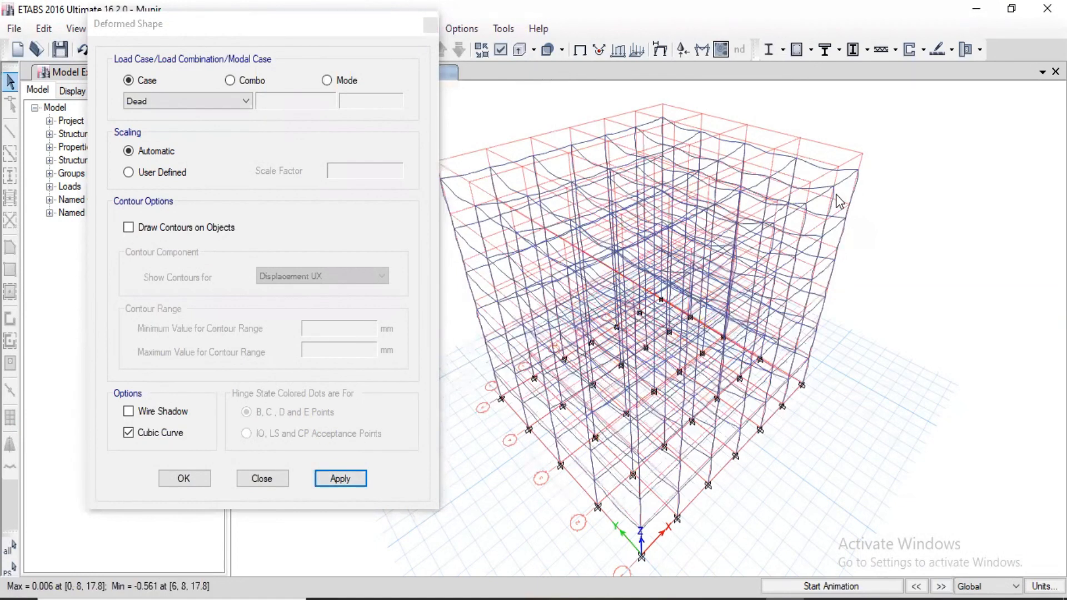
click(135, 411)
click(340, 479)
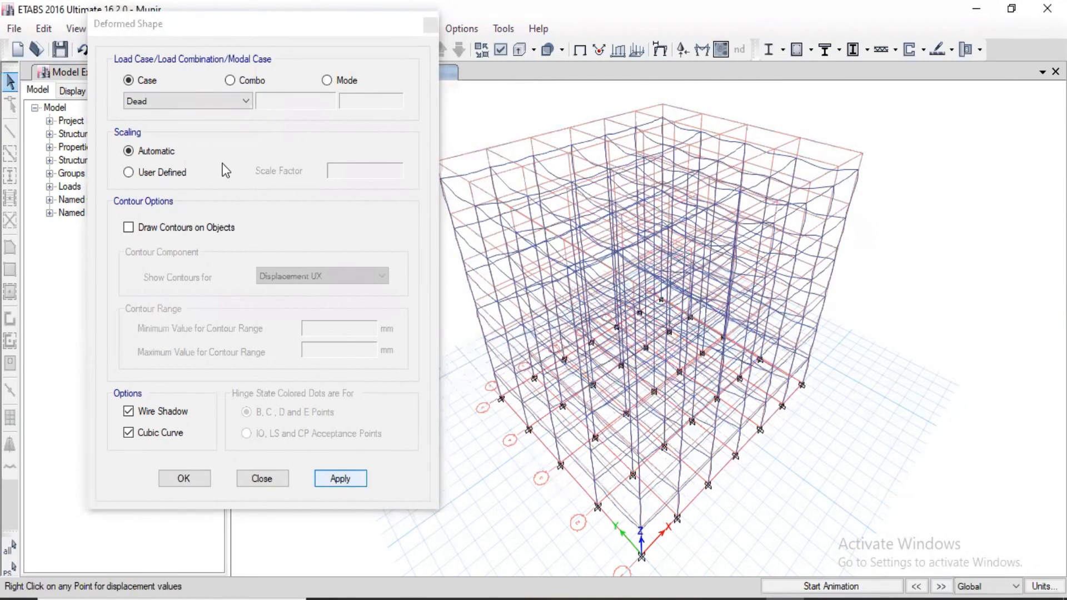
View the deformed shape for the POINT LOAD case and for the UDL case, with wire shadow and cubic curve.
click(166, 99)
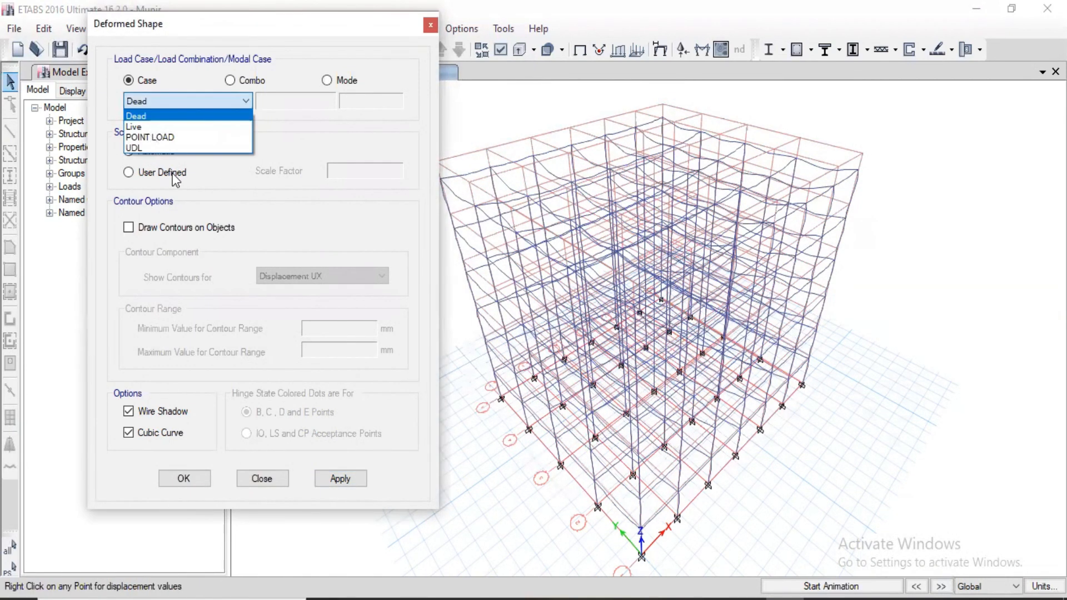
click(153, 137)
click(359, 481)
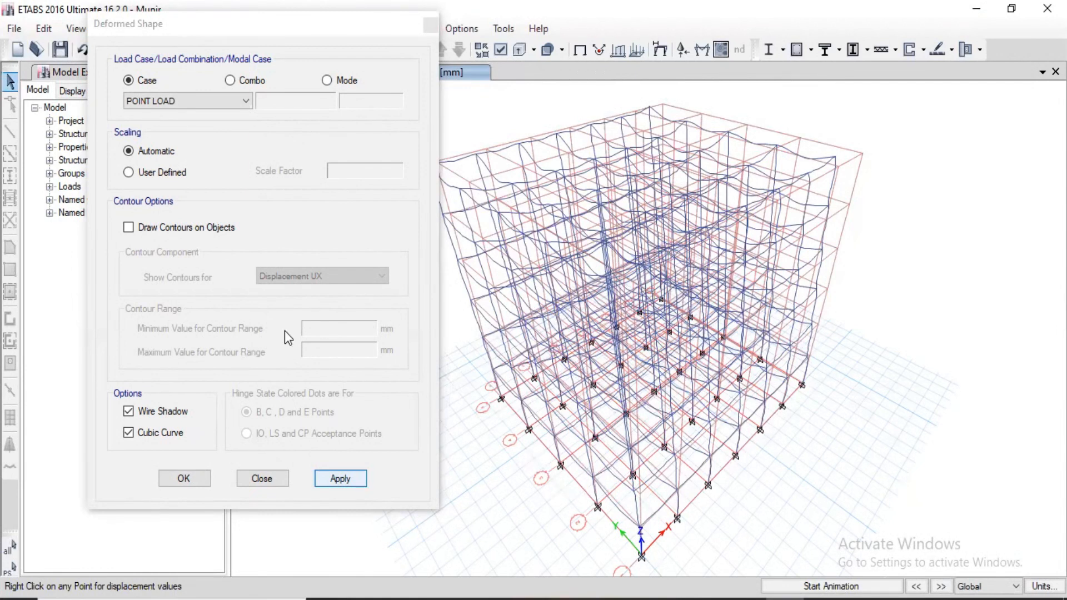
click(207, 101)
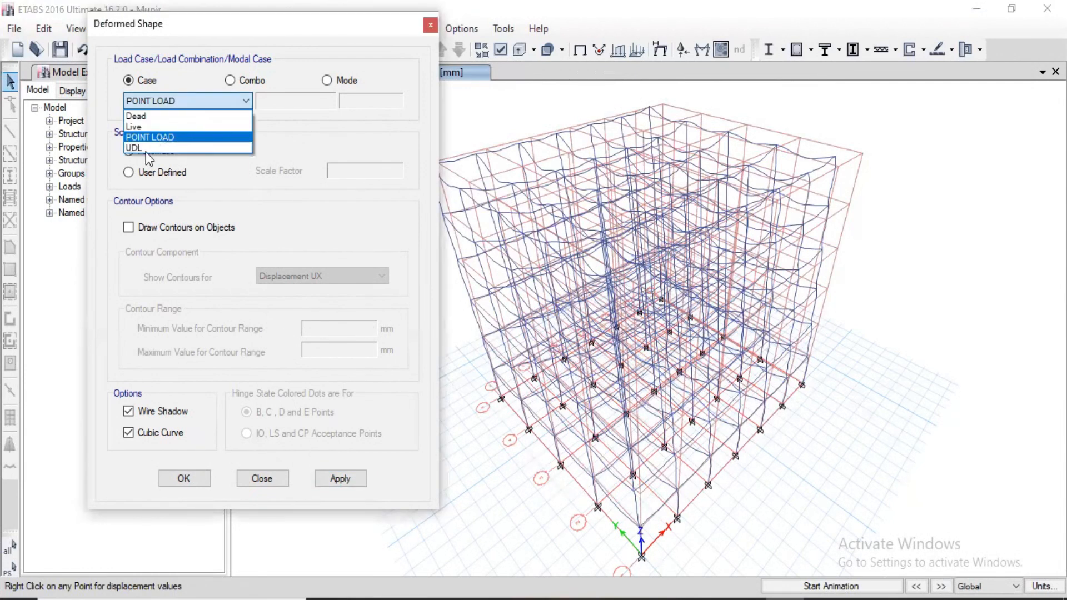
click(340, 479)
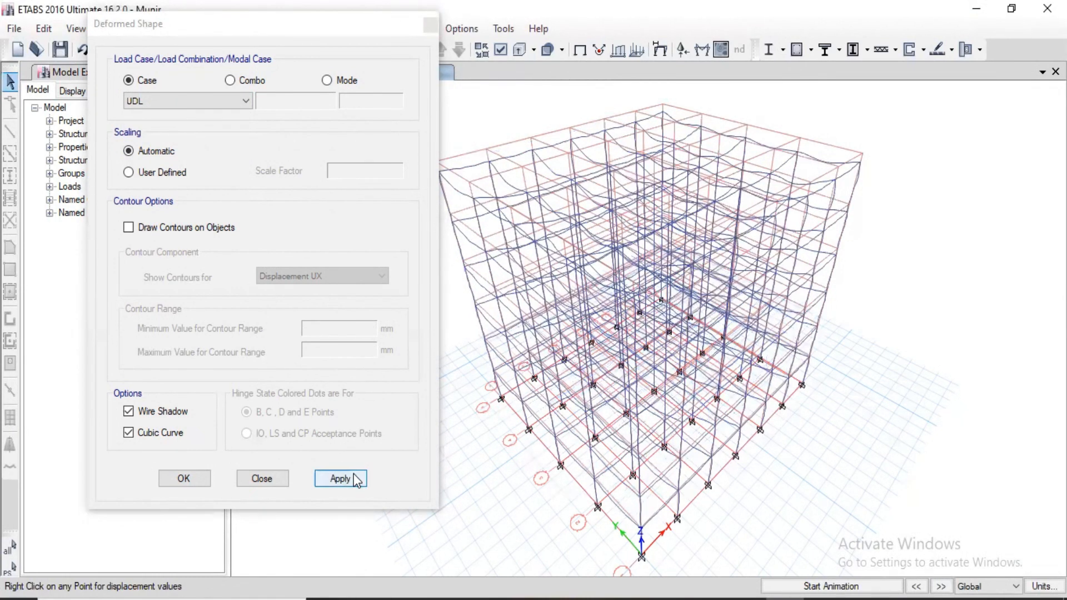
Display the deformed shape for the "Combination load" combination.
click(230, 81)
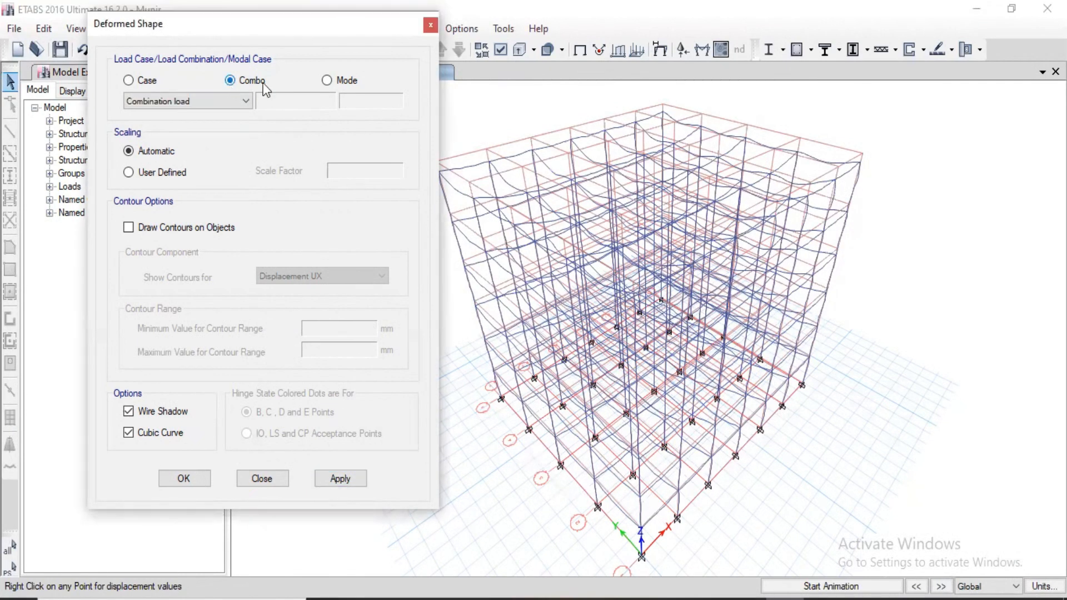
click(334, 477)
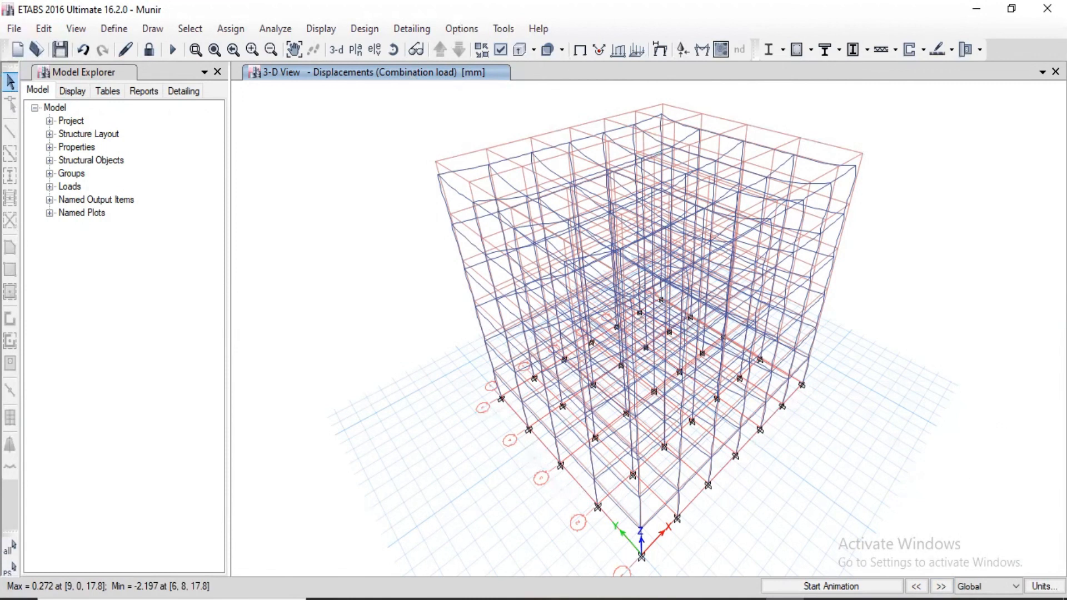
click(941, 587)
Display the filled axial force diagram of the frames for the POINT LOAD case, with values at controlling stations.
click(362, 31)
mouse_move(332, 35)
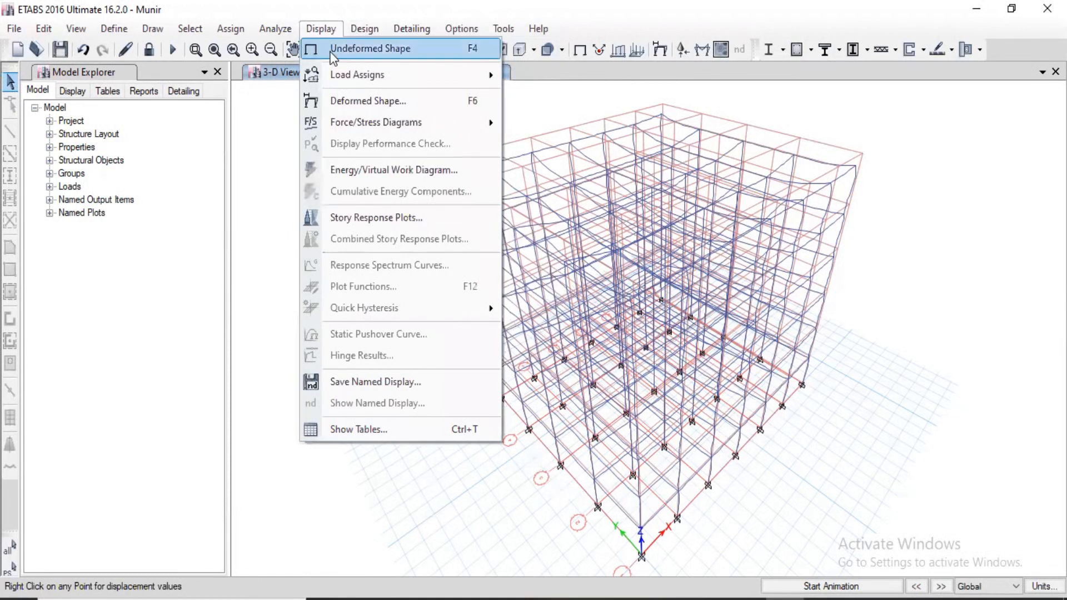
mouse_move(324, 127)
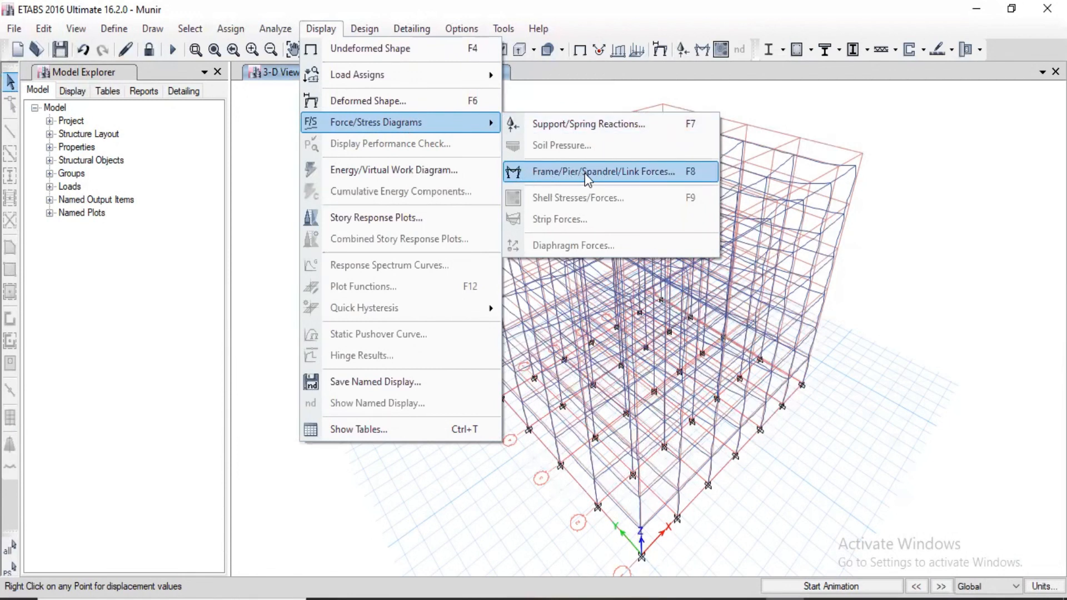
click(635, 169)
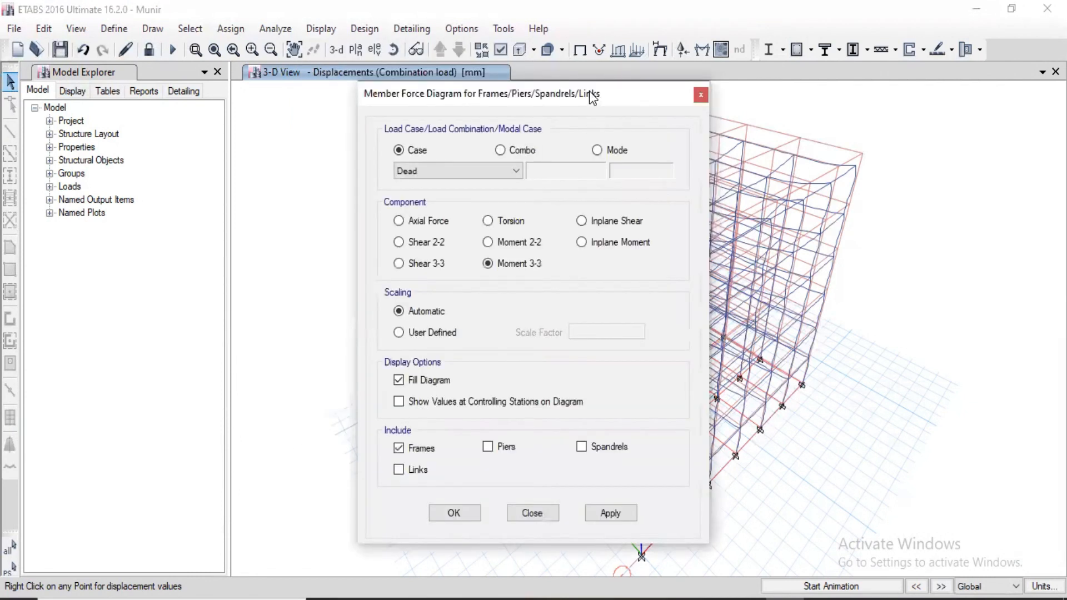
drag(589, 91, 285, 25)
click(179, 102)
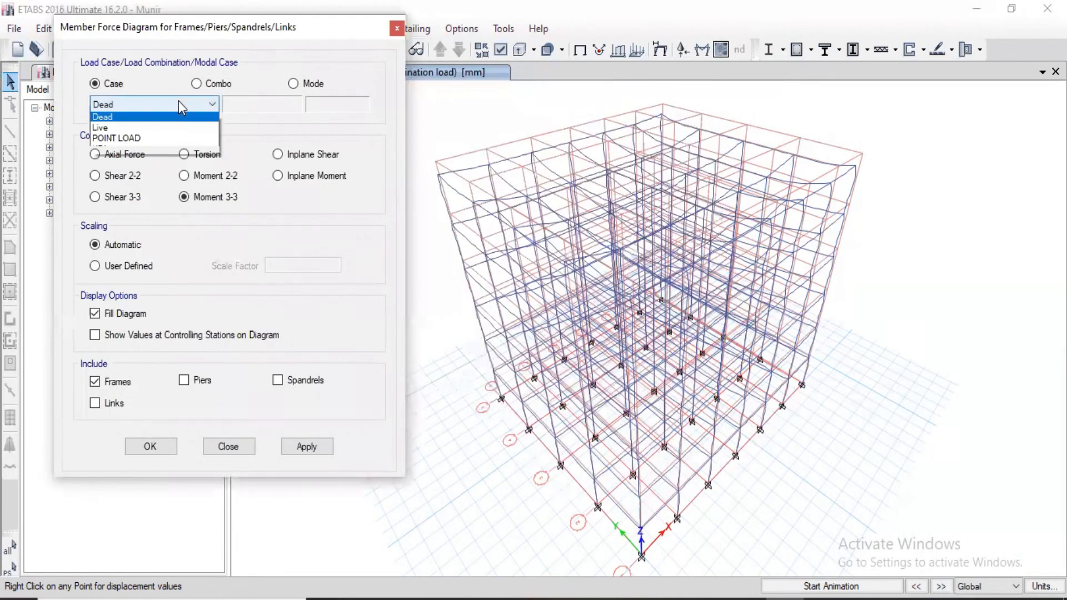
click(130, 140)
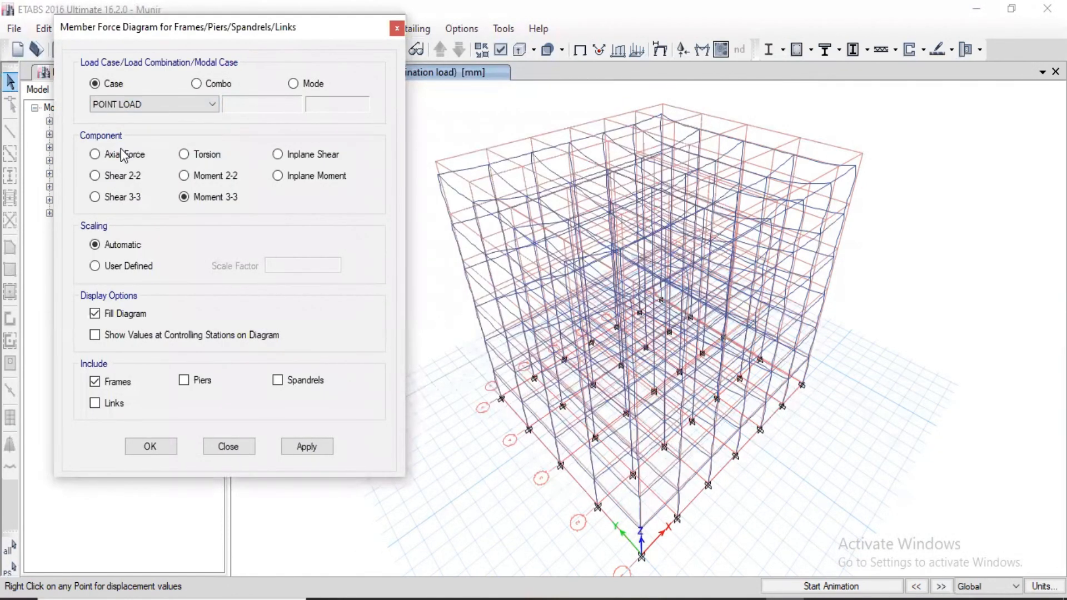
click(122, 159)
click(312, 444)
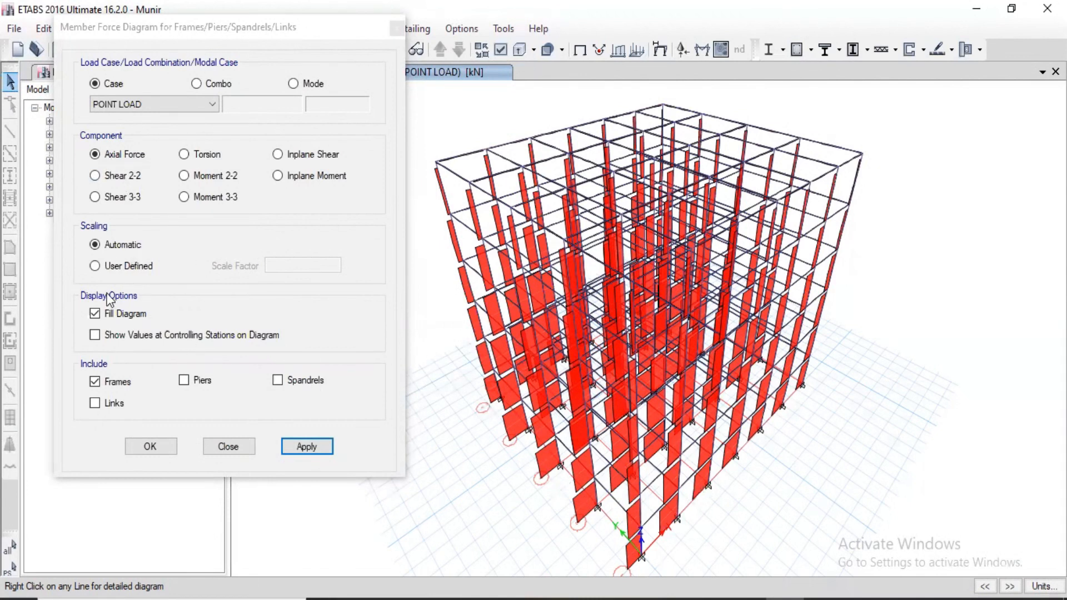
click(95, 335)
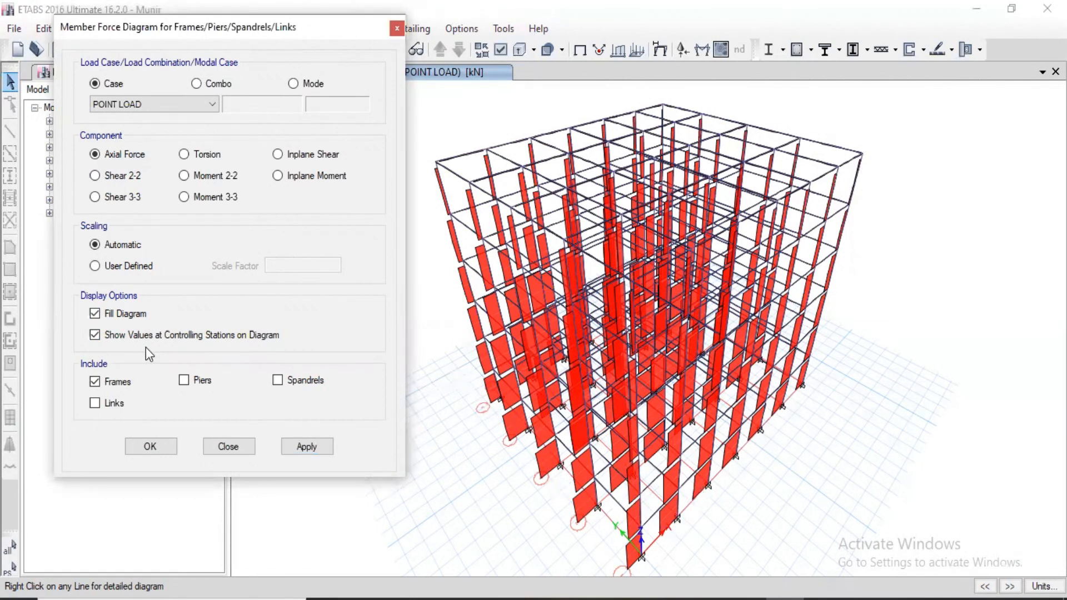
click(322, 442)
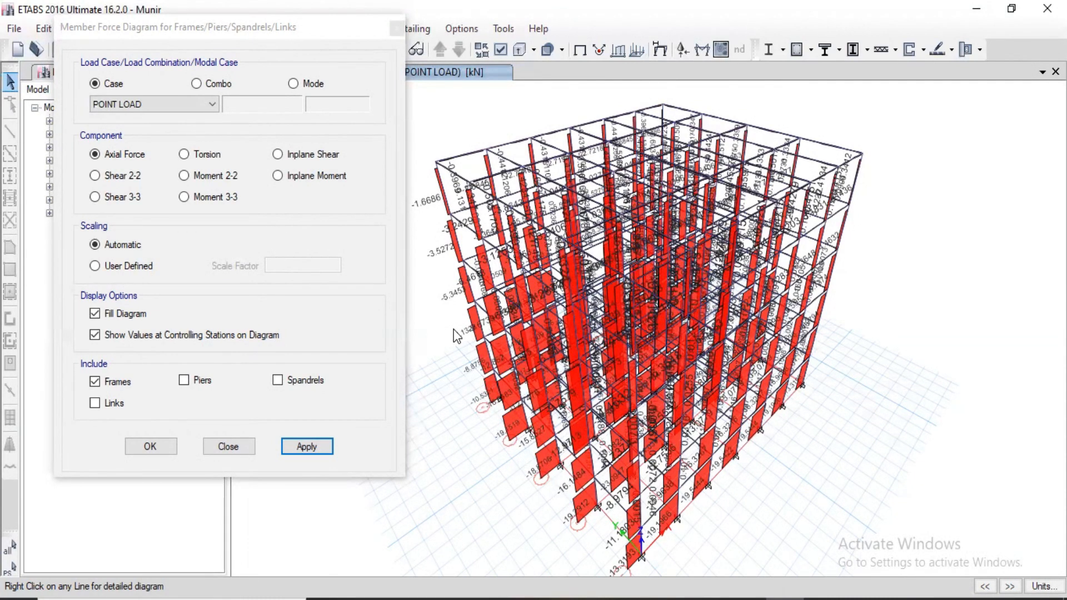
View the Shear 2-2 diagram and the Moment 3-3 diagram of the frames for the POINT LOAD case.
click(101, 175)
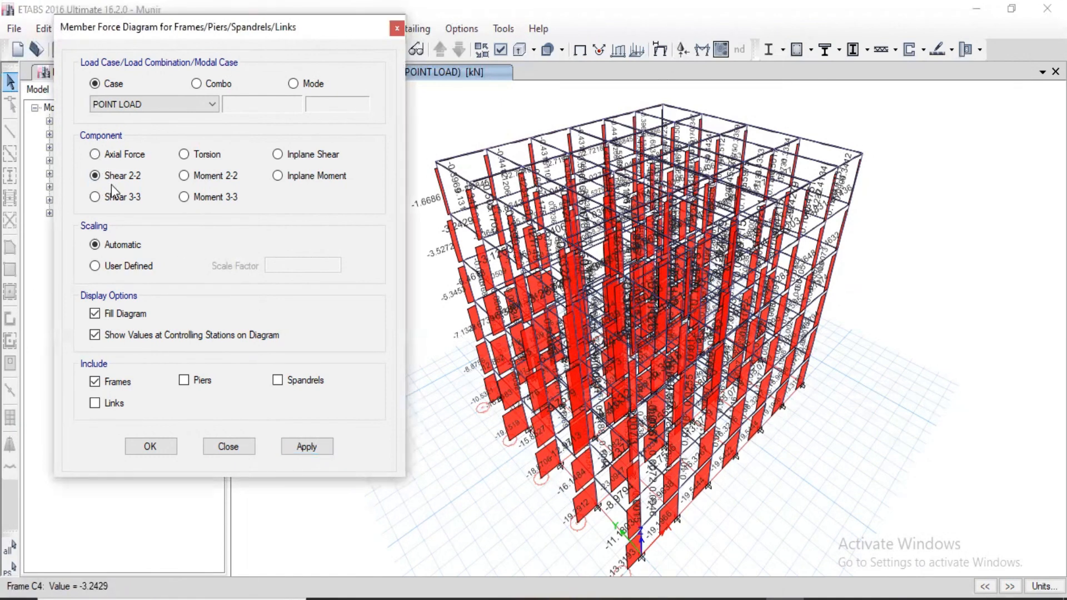
click(313, 452)
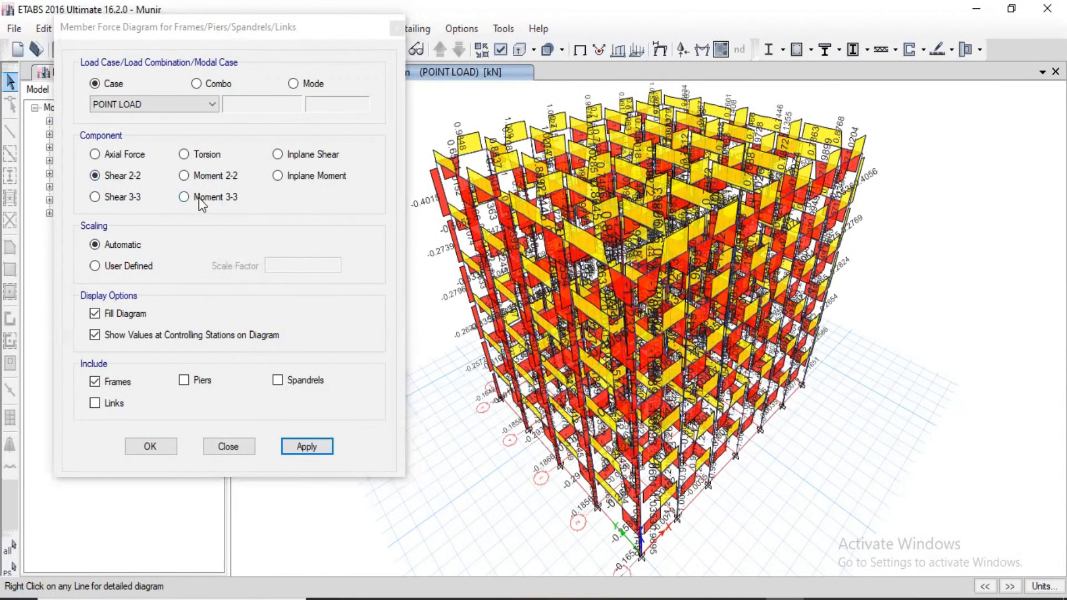
click(218, 198)
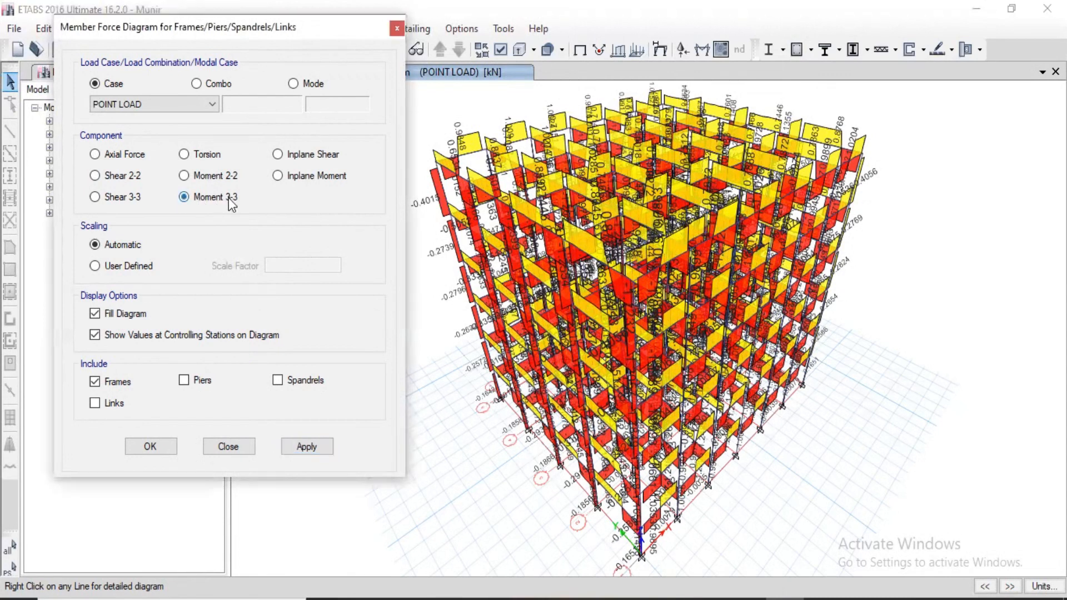
click(331, 445)
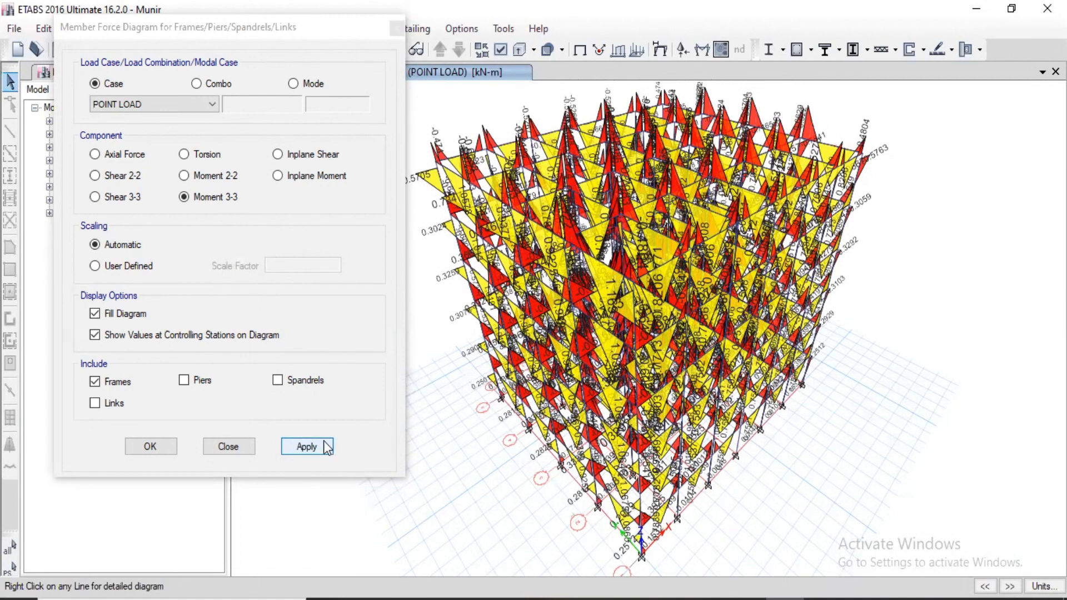
Display the filled Moment 3-3 diagram of the frames for the UDL case.
click(144, 99)
click(127, 152)
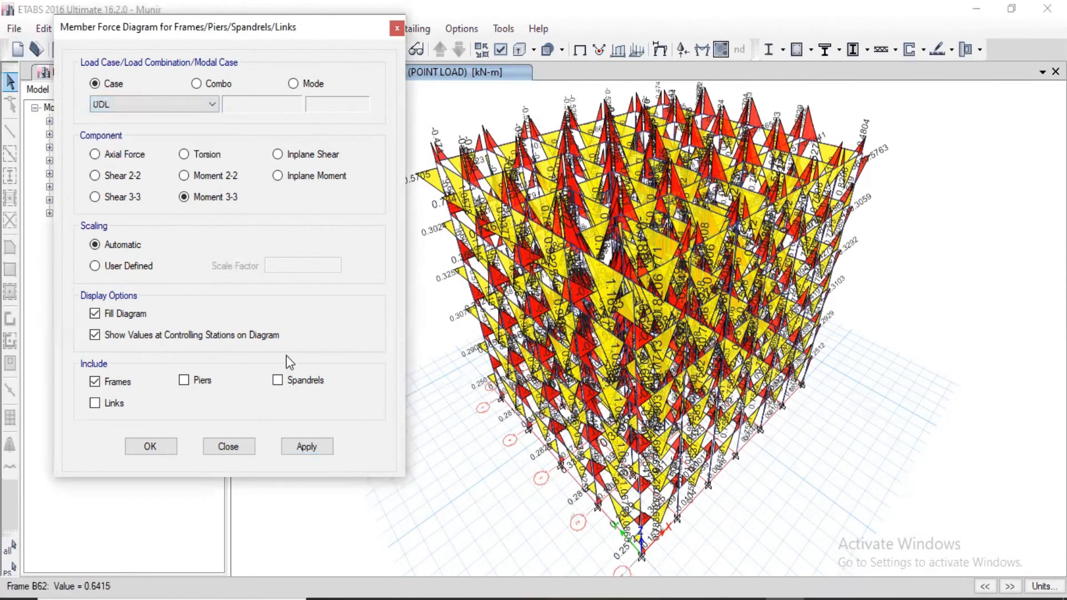
click(309, 450)
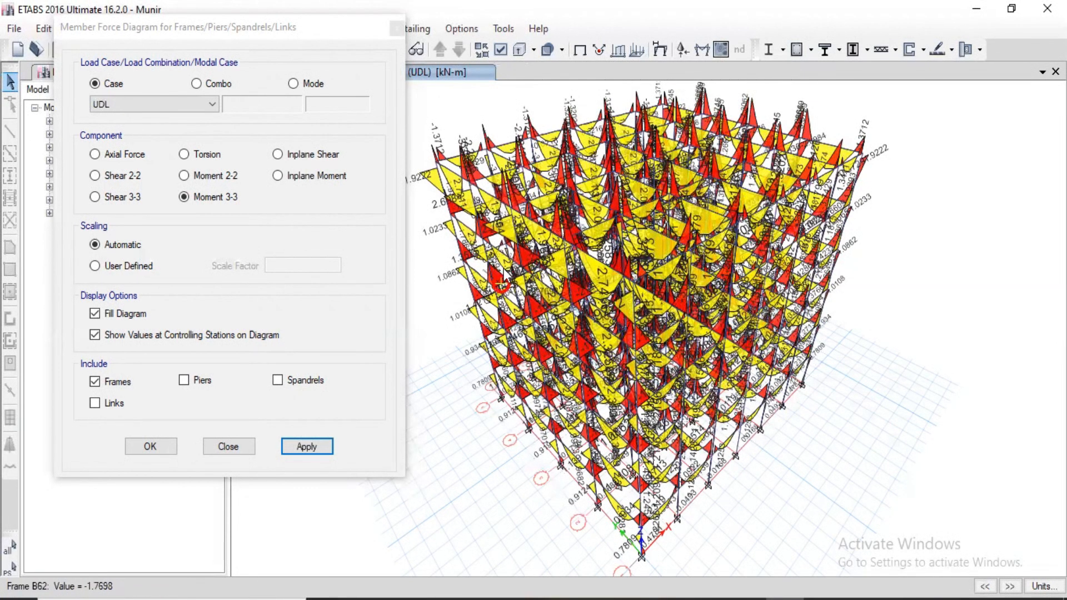
Switch the member force diagram back to the POINT LOAD case and display Moment 3-3 for the frames.
click(185, 155)
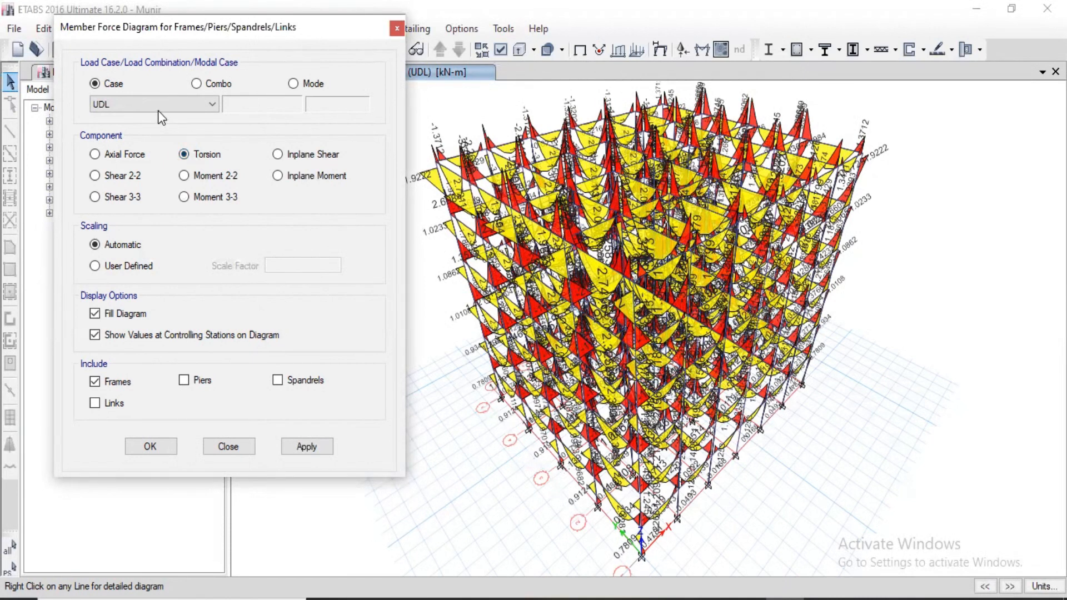
click(133, 105)
click(131, 138)
click(305, 443)
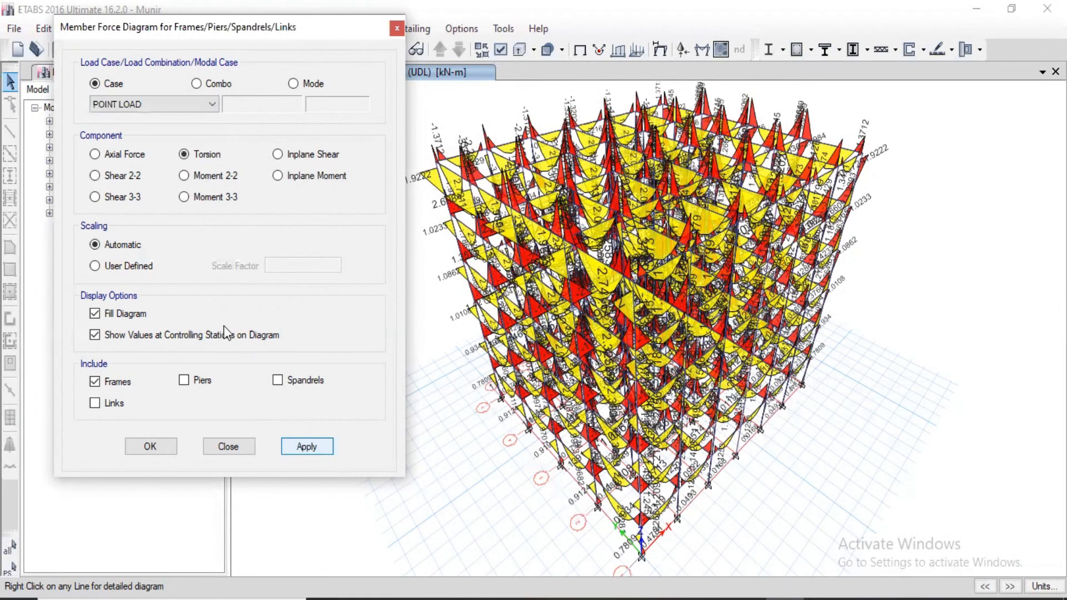
click(184, 197)
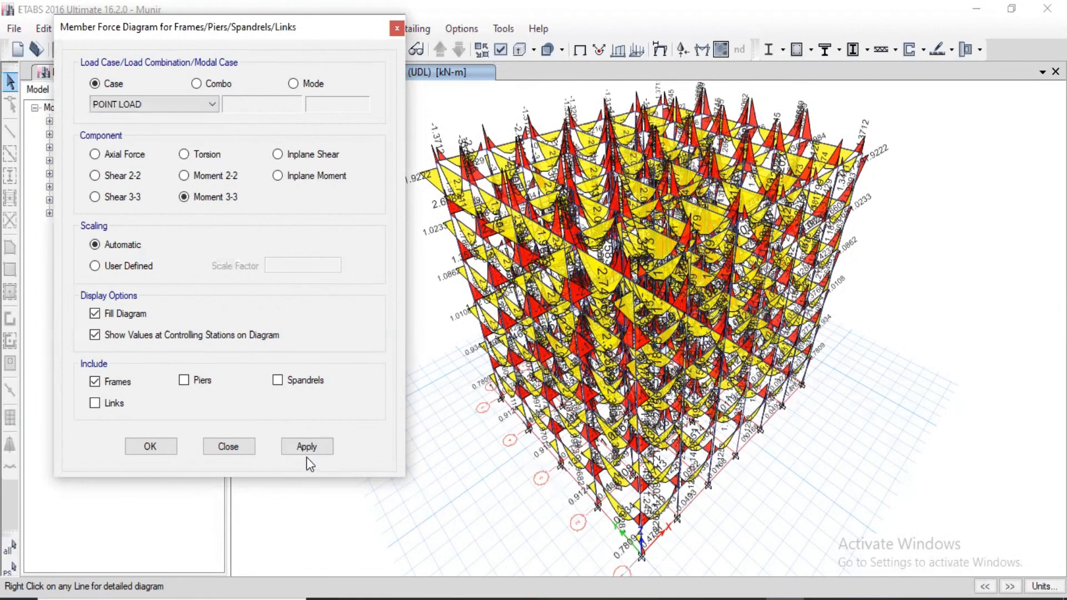
click(319, 450)
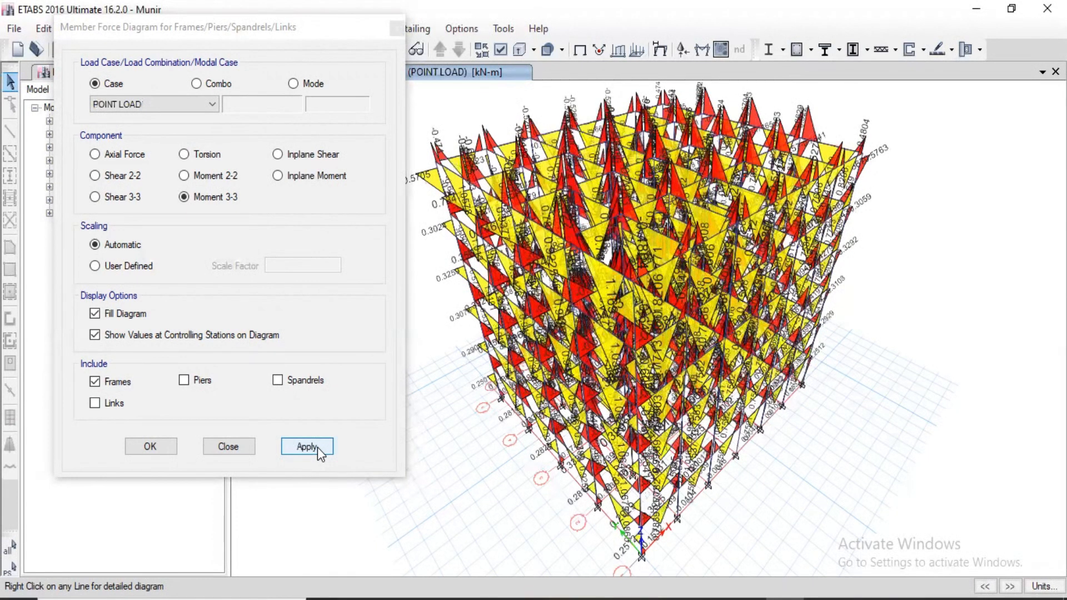
Inspect the detailed shear, moment and deflection diagrams of beam B10 at Story6 for POINT LOAD and UDL, then close the diagram dialogs.
right_click(506, 143)
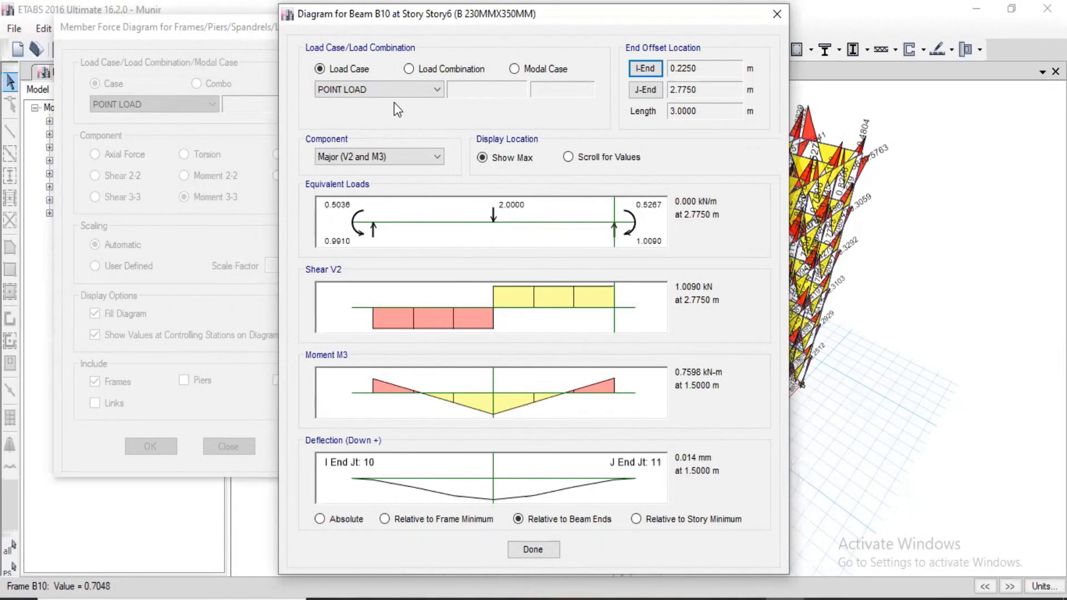
click(386, 89)
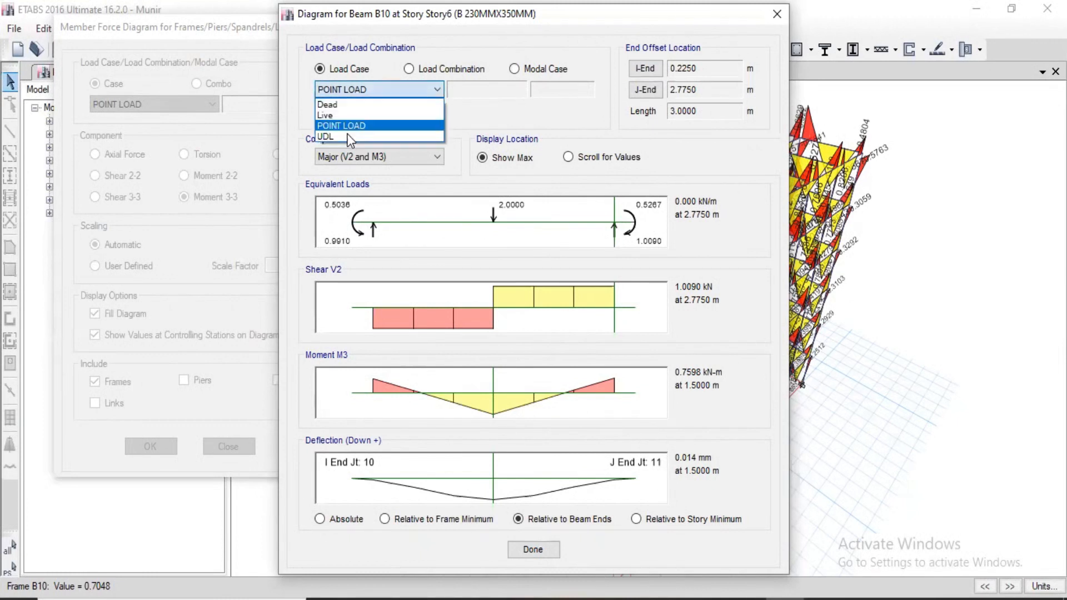
click(383, 137)
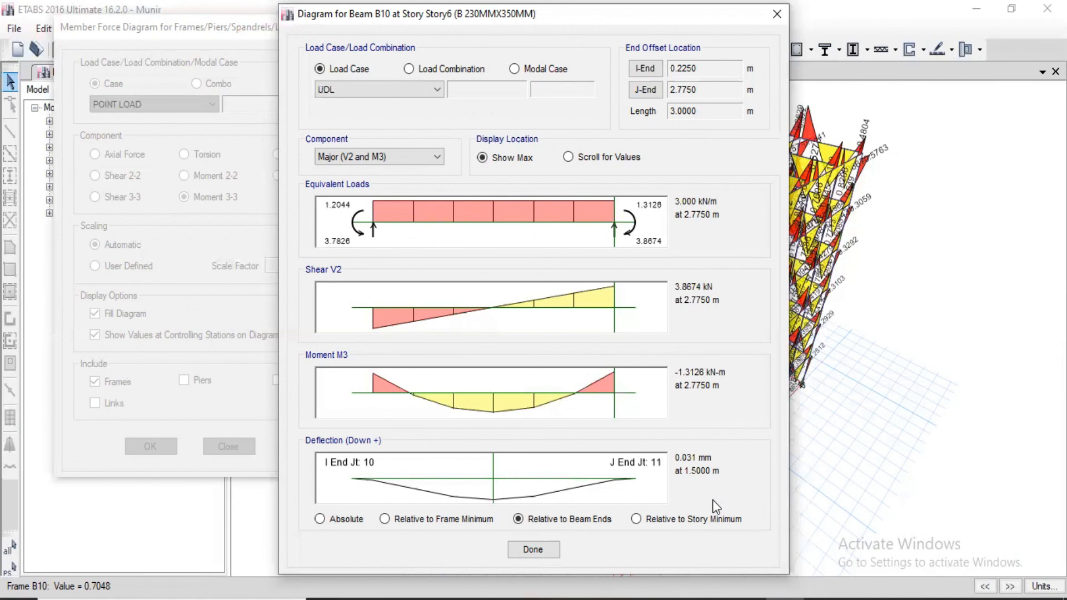
click(777, 15)
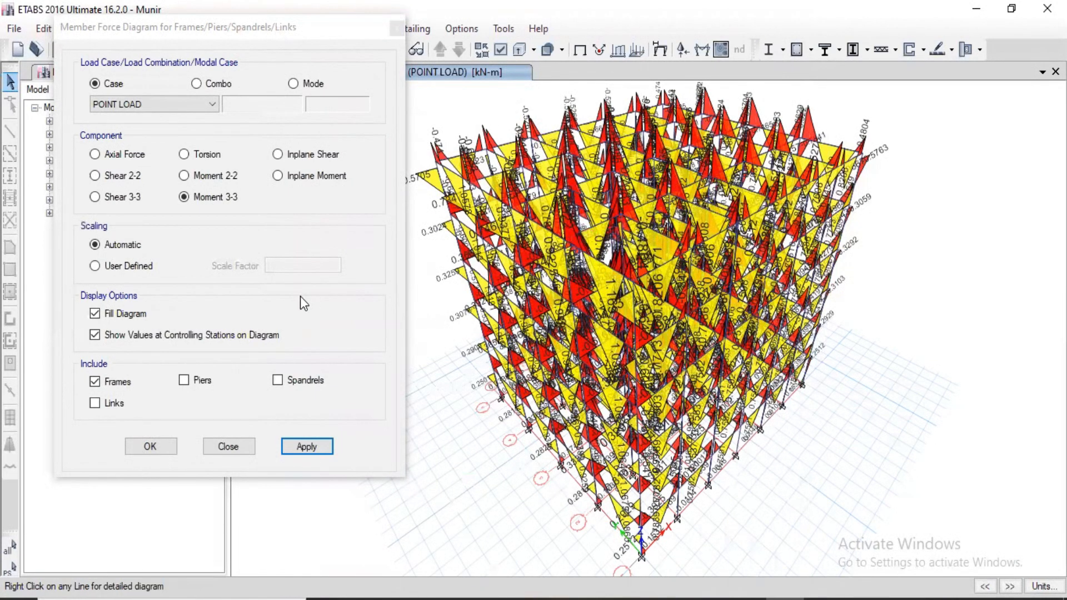
click(167, 445)
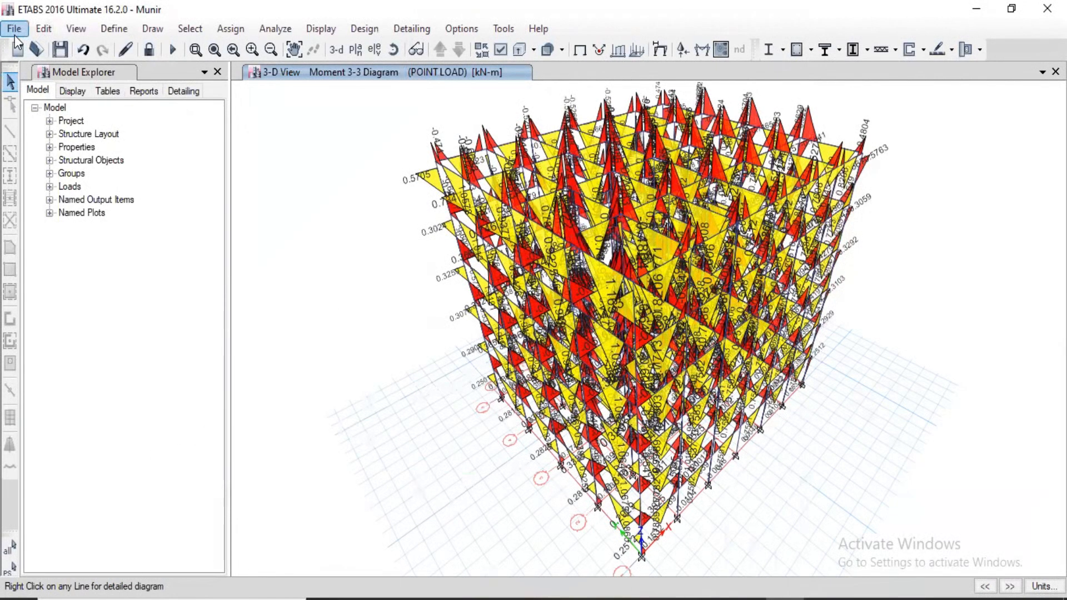
Start an export of ETABS tables to Excel and select only the Load Combinations table under Analysis.
click(15, 29)
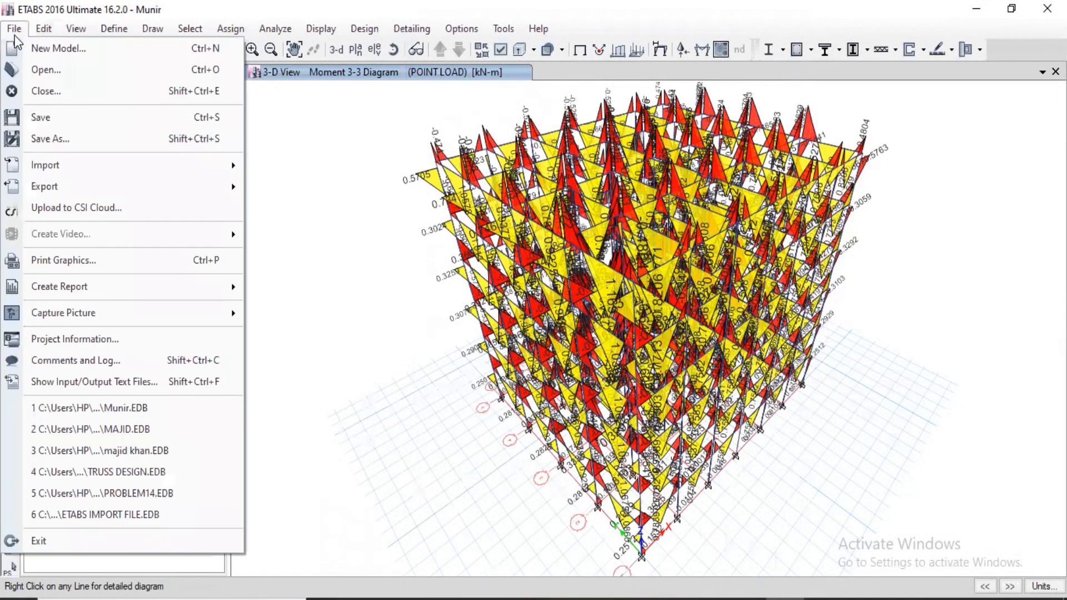
mouse_move(66, 188)
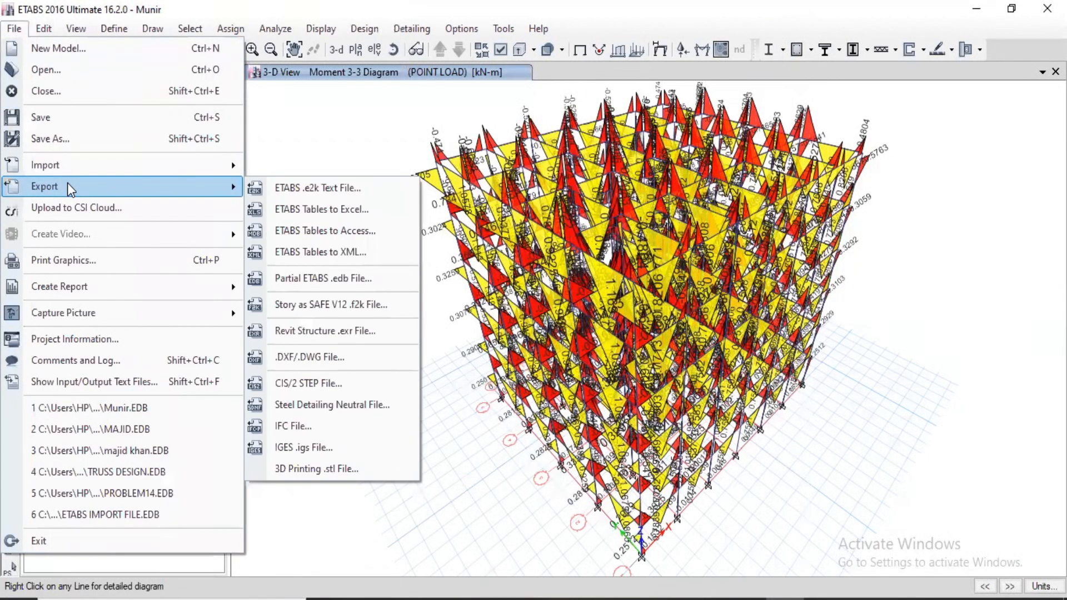
click(356, 209)
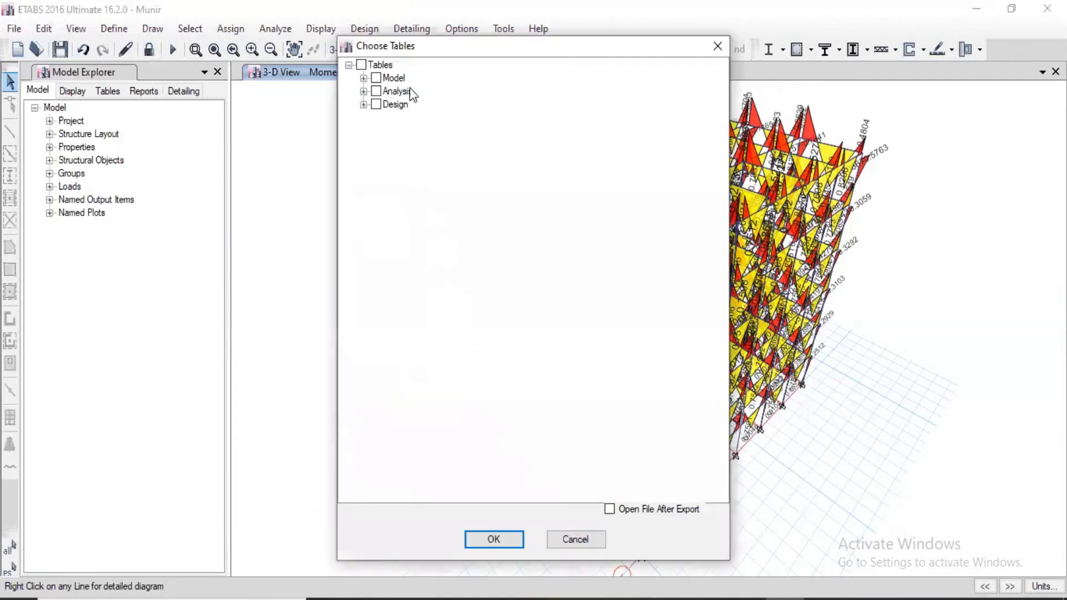
click(364, 91)
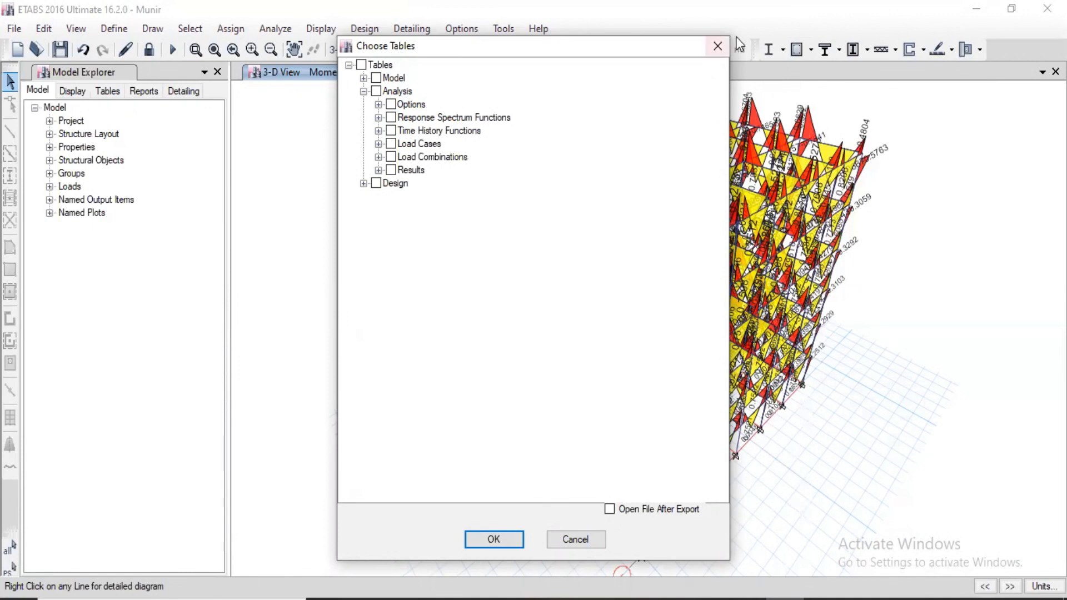
click(378, 157)
click(405, 170)
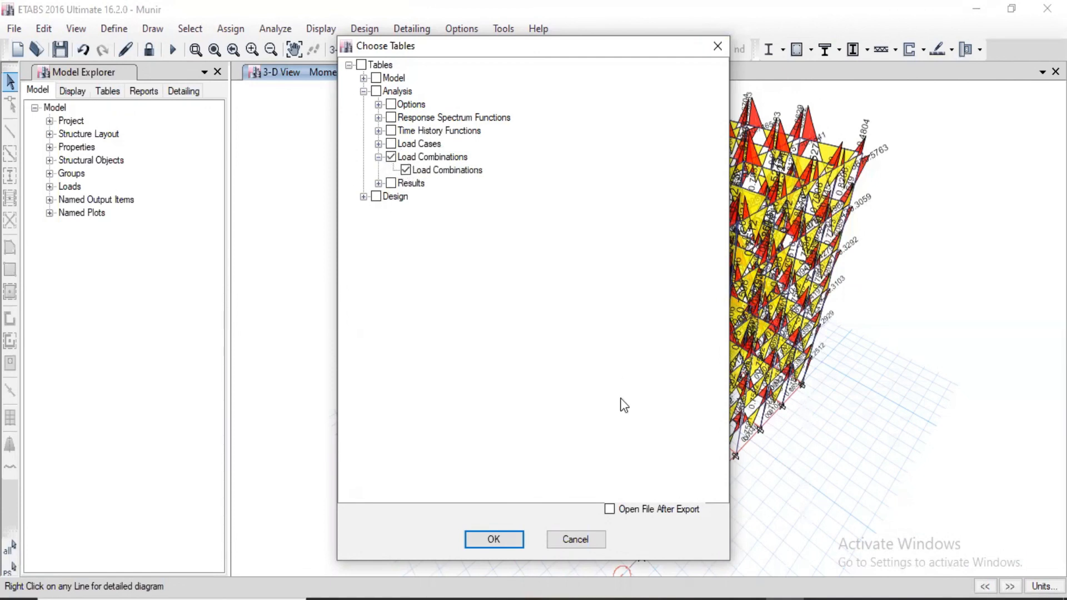
Save the exported table as an Excel file (*.xlsx) on the Desktop, keeping the model's name as file name.
click(509, 535)
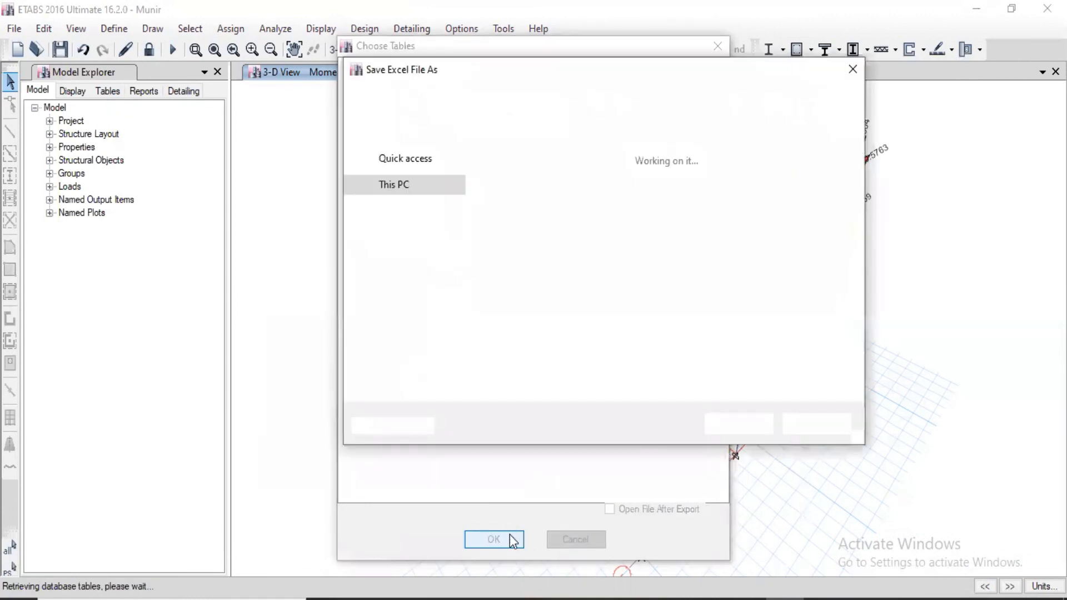
scroll(402, 266, down, 3)
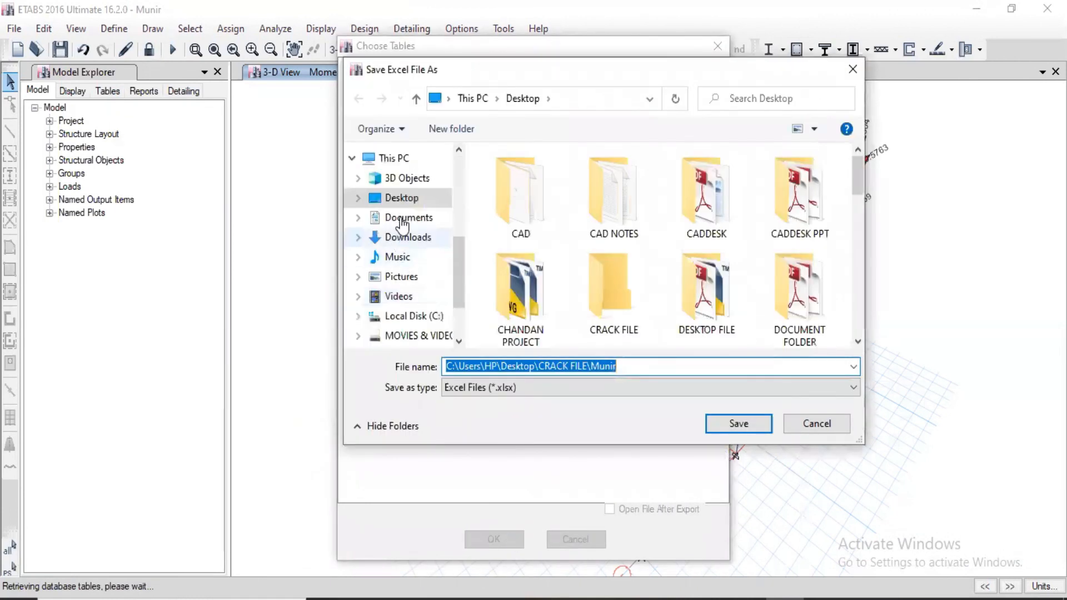
click(408, 198)
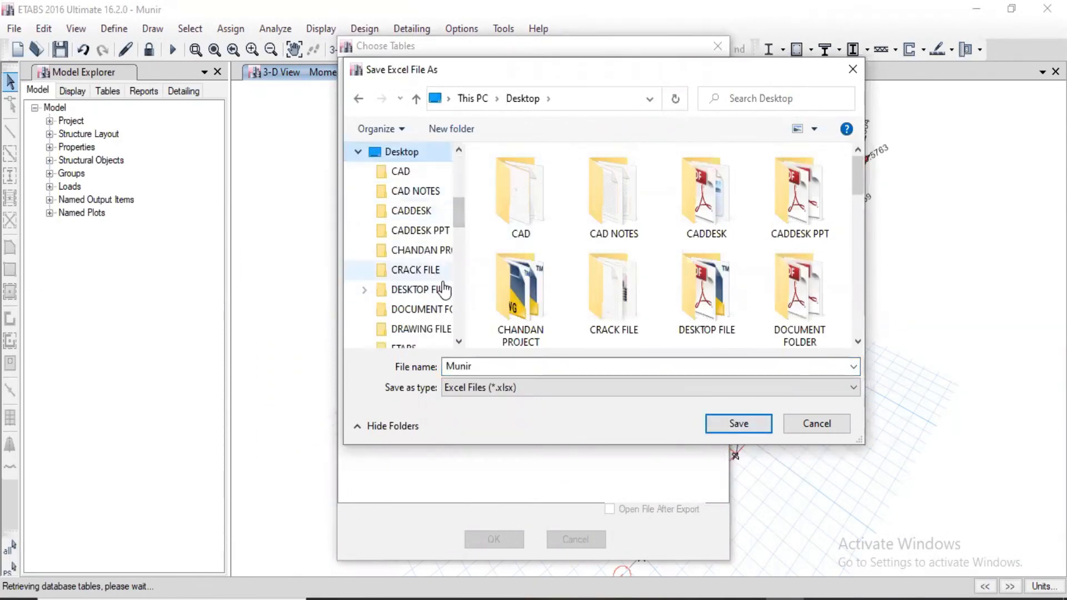
click(728, 421)
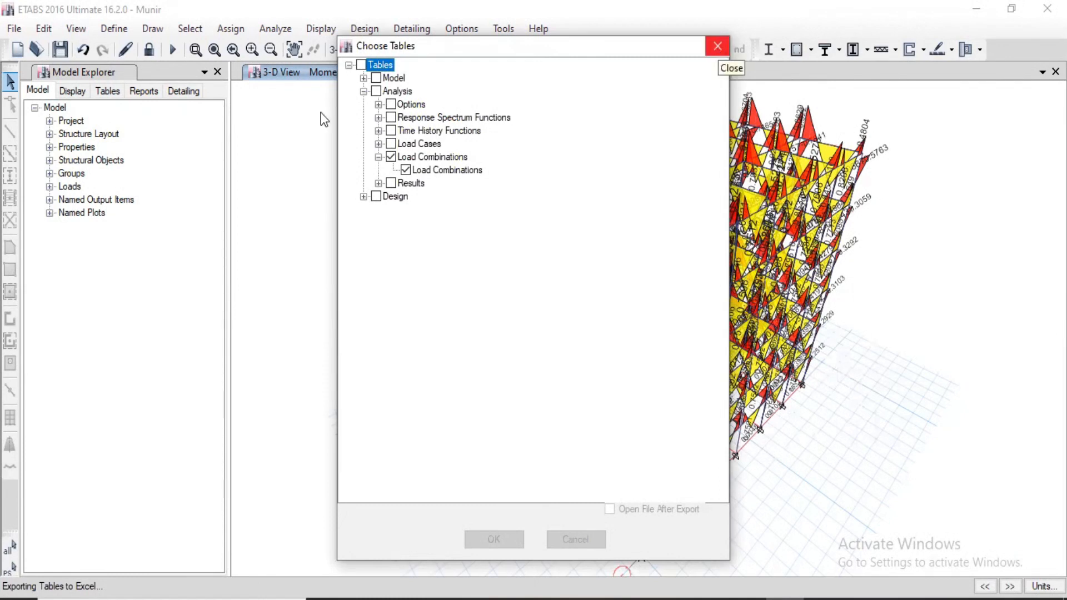
Display the support reactions for the POINT LOAD case in tabulated form, showing only the Fx component.
click(329, 28)
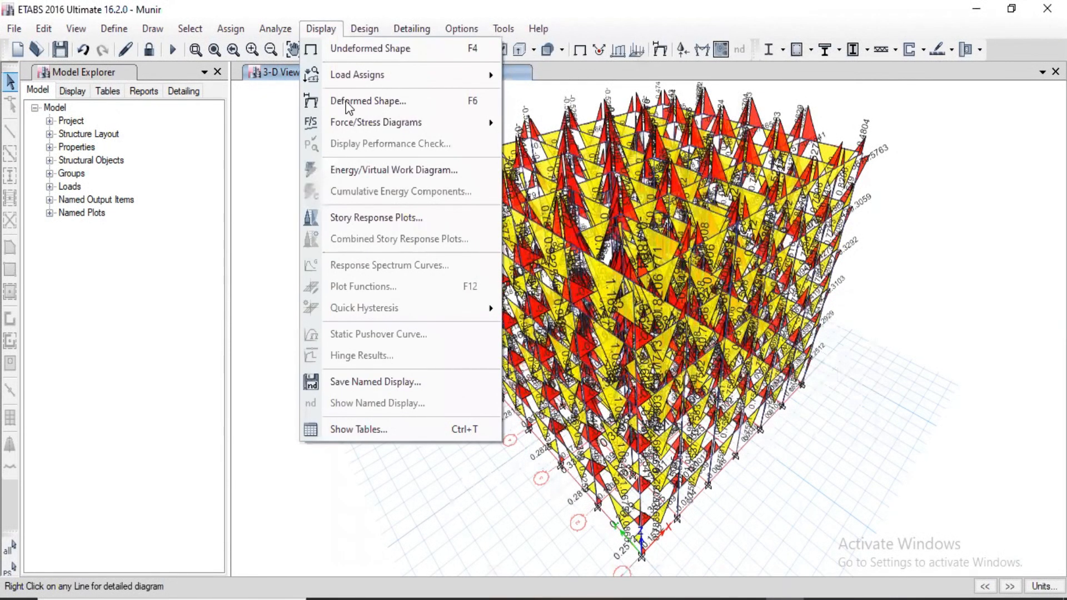
mouse_move(377, 127)
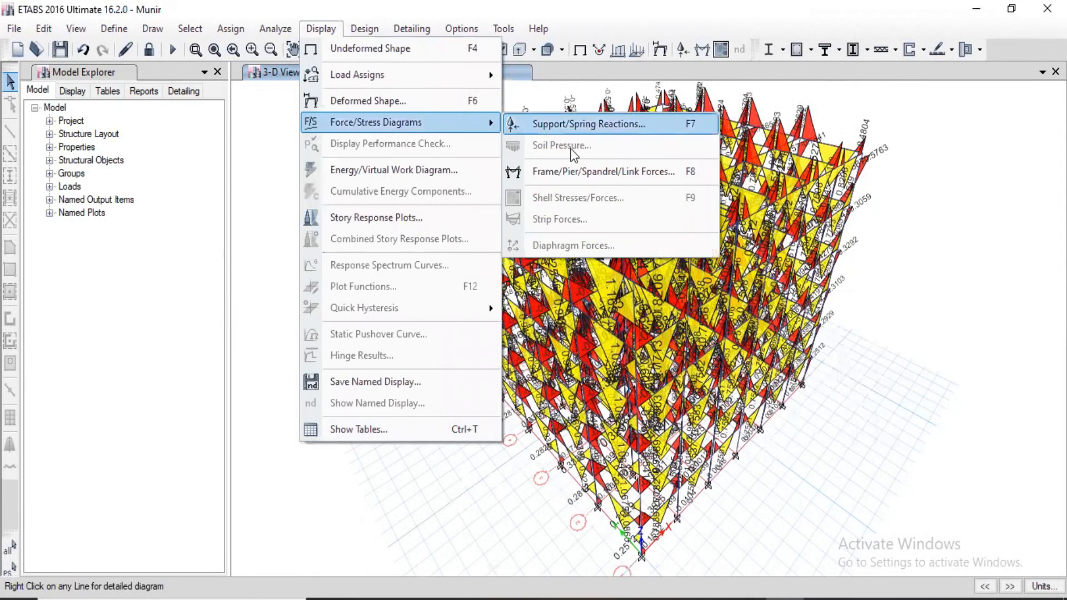
click(588, 125)
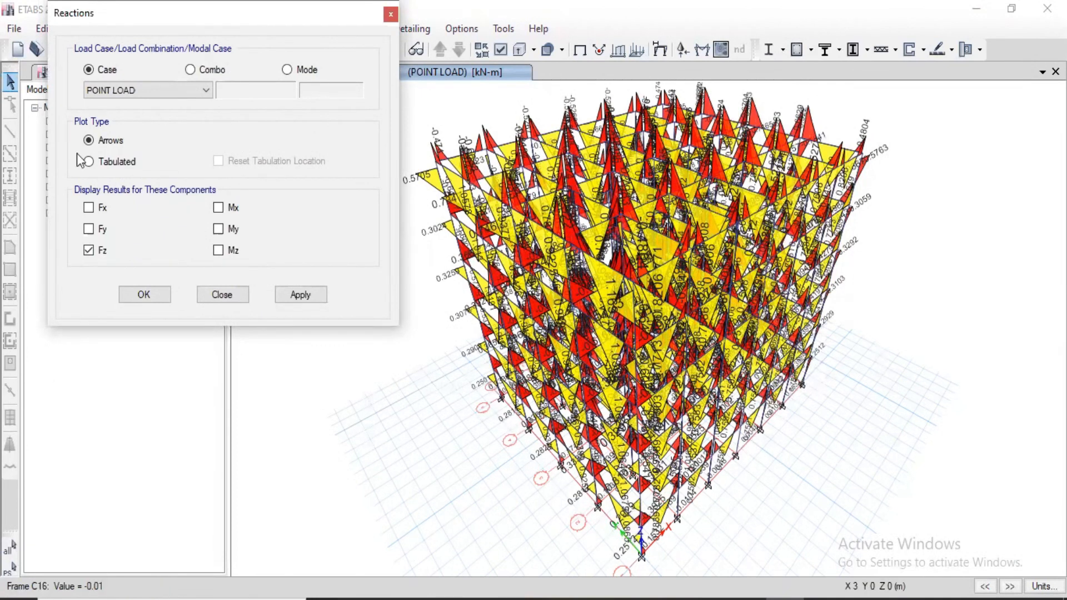
click(109, 162)
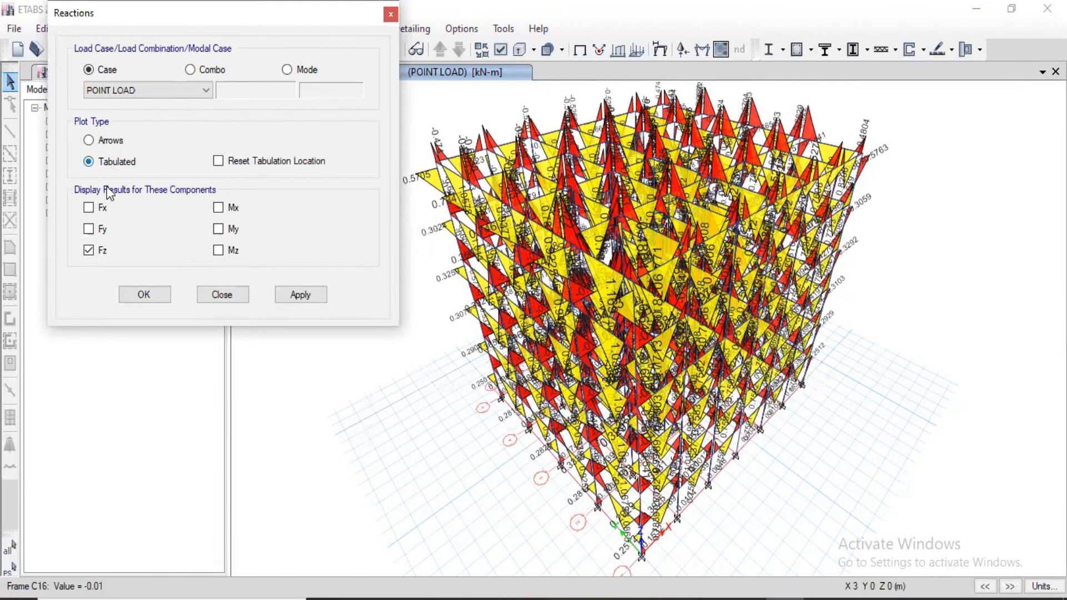
click(89, 251)
key(space)
click(301, 294)
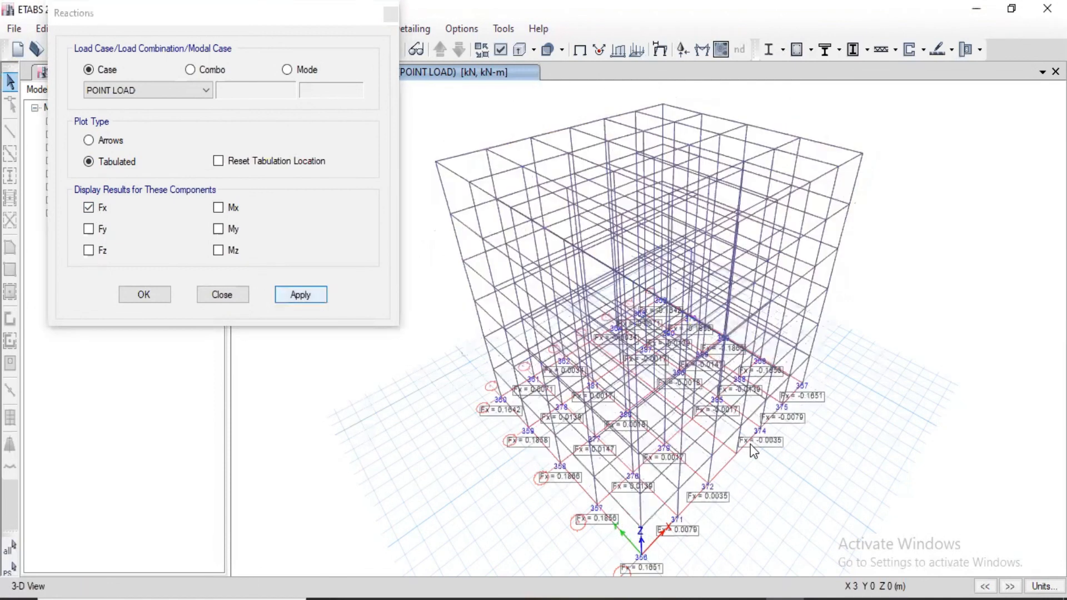
Examine the reactions at the support joint on the origin and add the Fy and Fz components to the tabulated results.
middle_drag(783, 317, 691, 438)
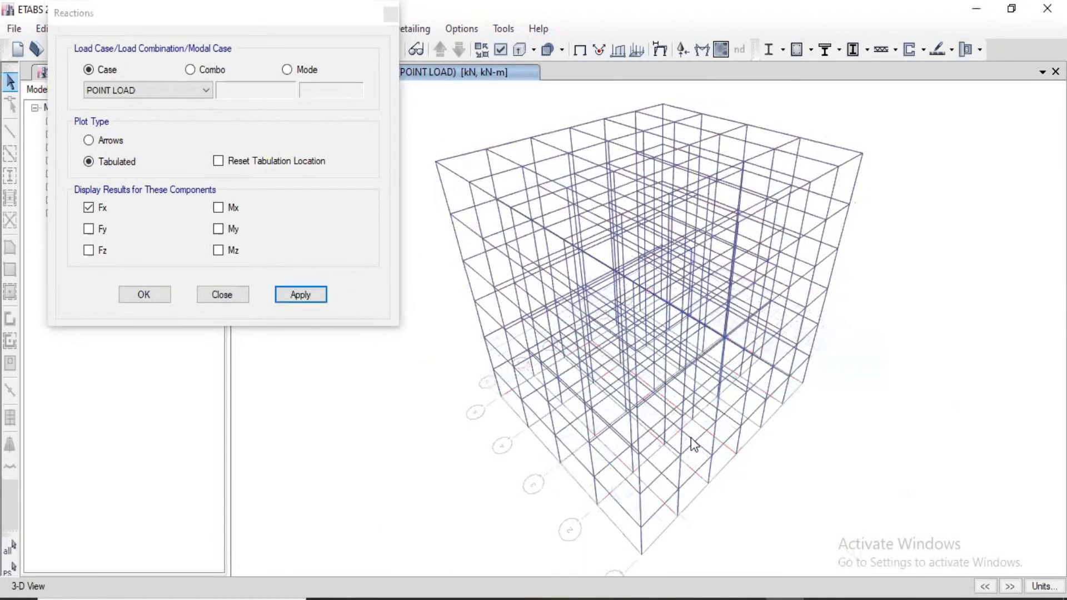
scroll(691, 437, up, 2)
scroll(478, 298, up, 5)
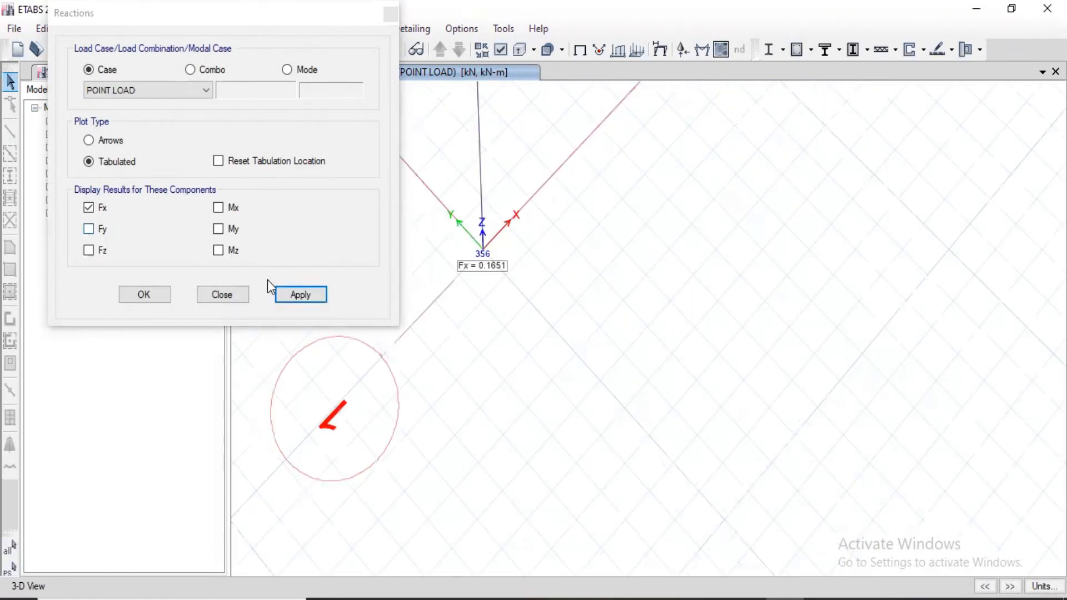
click(281, 295)
click(293, 296)
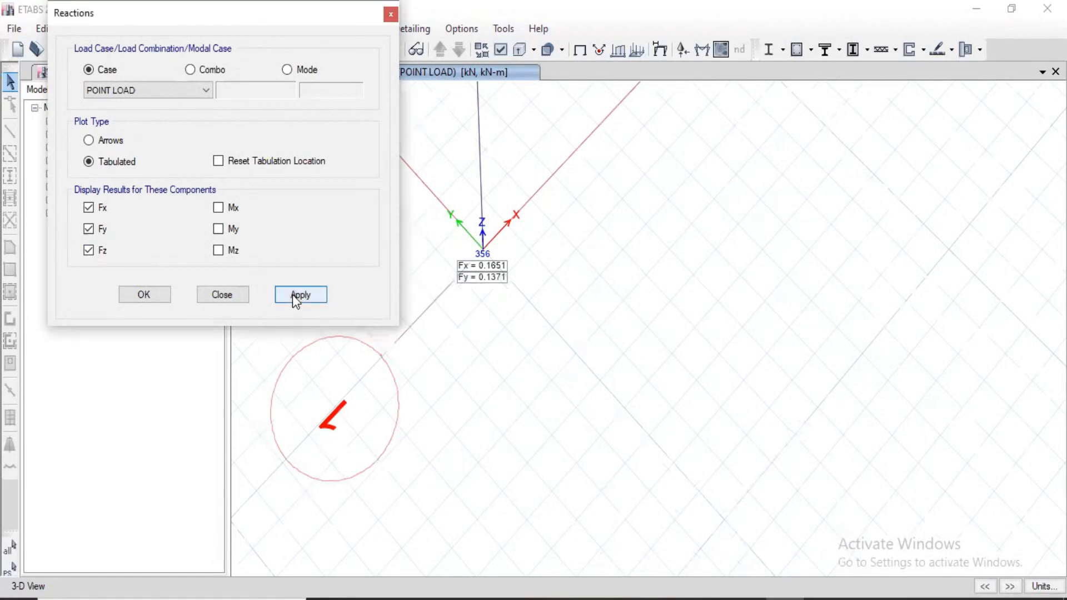
Add the Mx, My and Mz moment components to the tabulated support reactions for the POINT LOAD case.
click(219, 207)
click(305, 293)
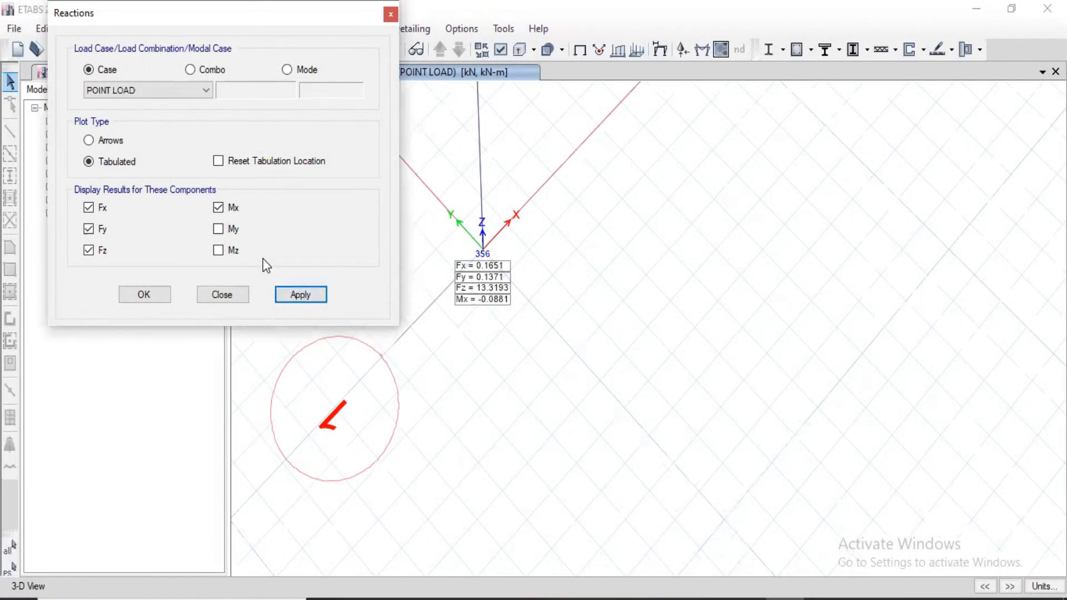
click(218, 250)
click(218, 229)
click(303, 296)
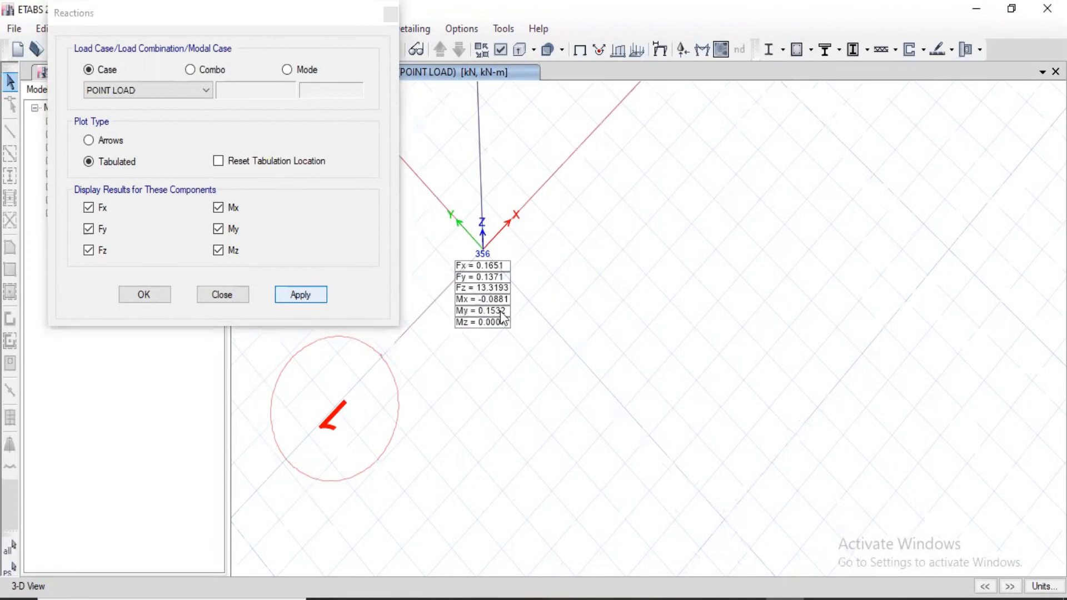
Display all six tabulated support reaction components for the UDL case and for the "Combination load" combination.
click(145, 91)
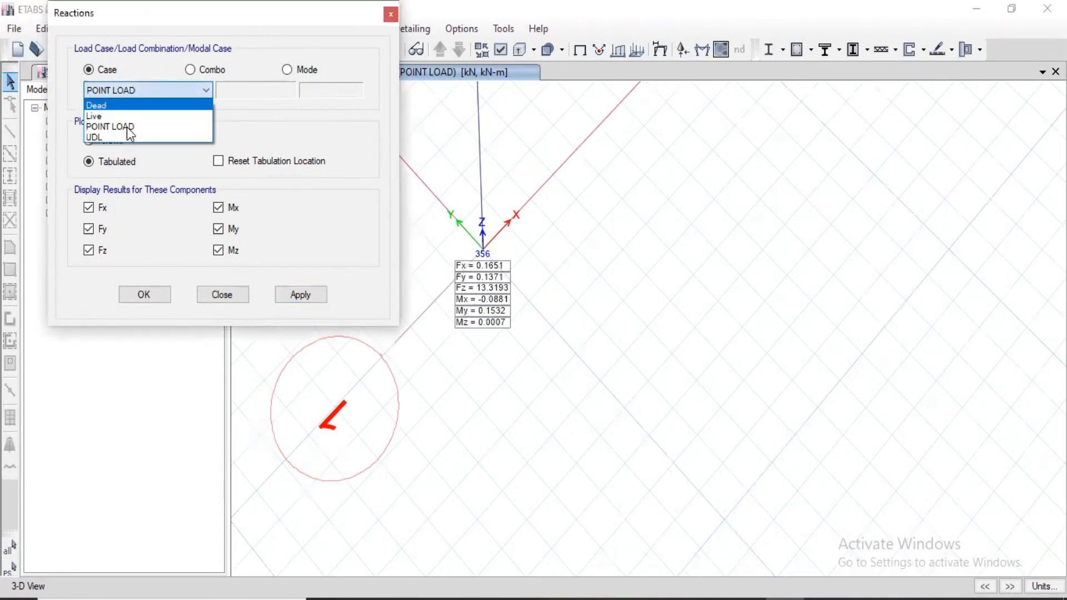
click(118, 137)
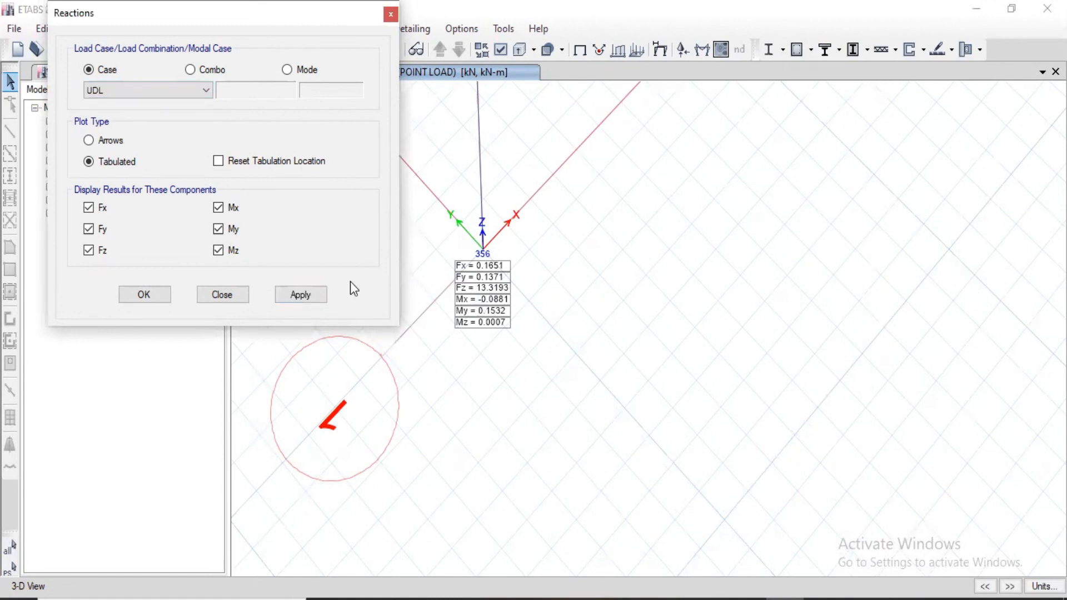
click(322, 296)
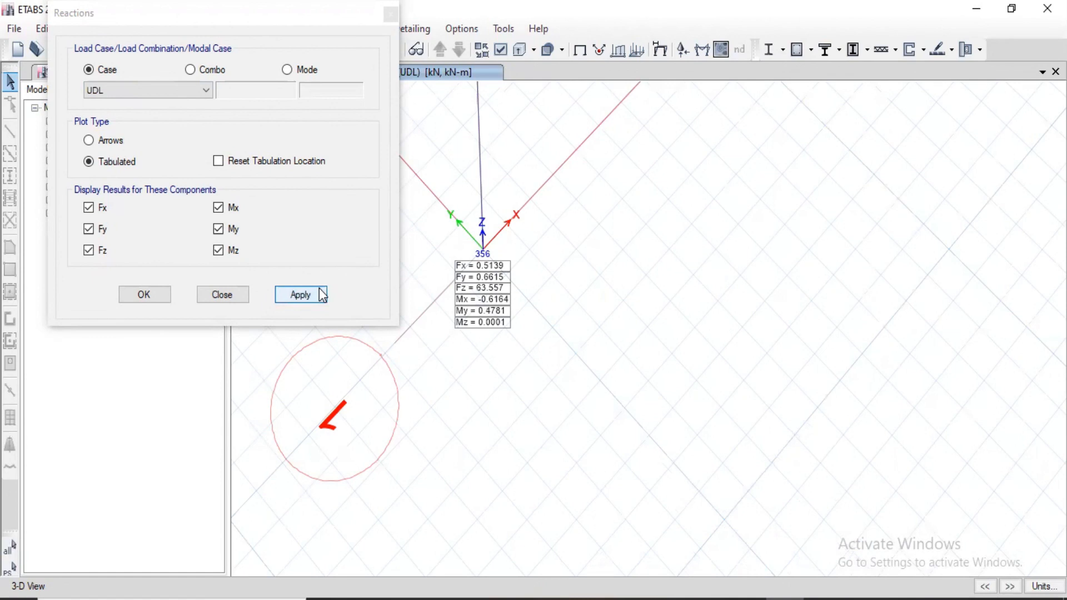
click(196, 72)
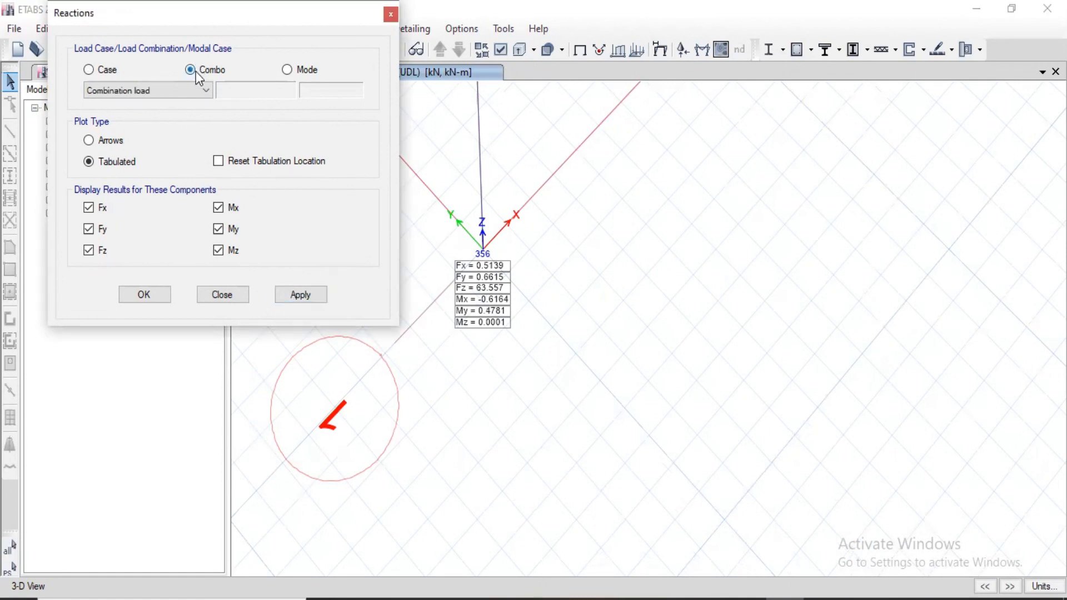
click(312, 296)
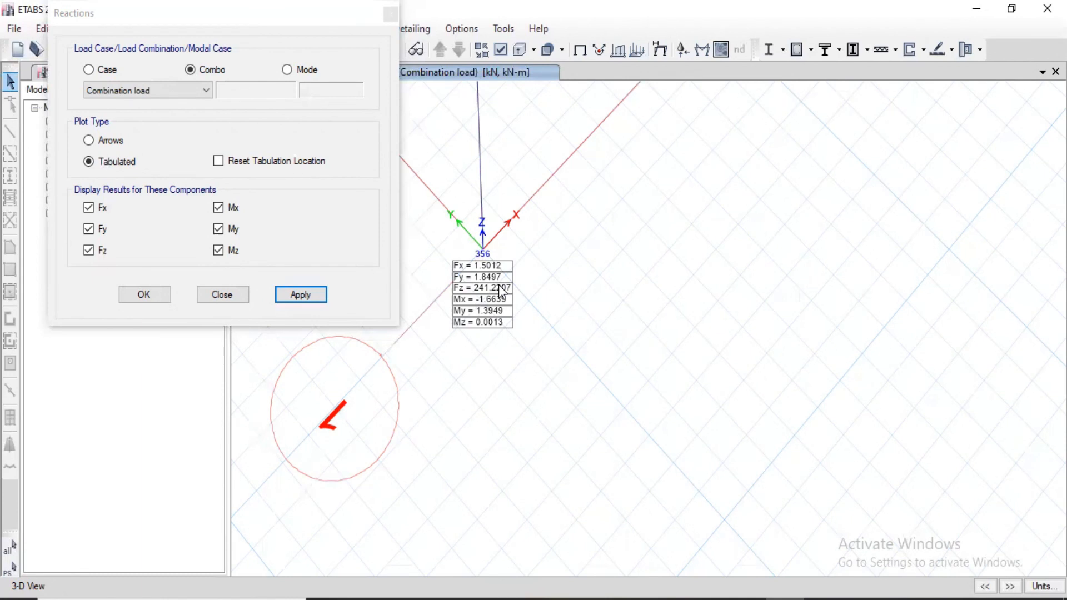
Switch to the exported Munir workbook in Excel and review its Load Combinations scale factors and Program Control table.
click(389, 17)
click(979, 8)
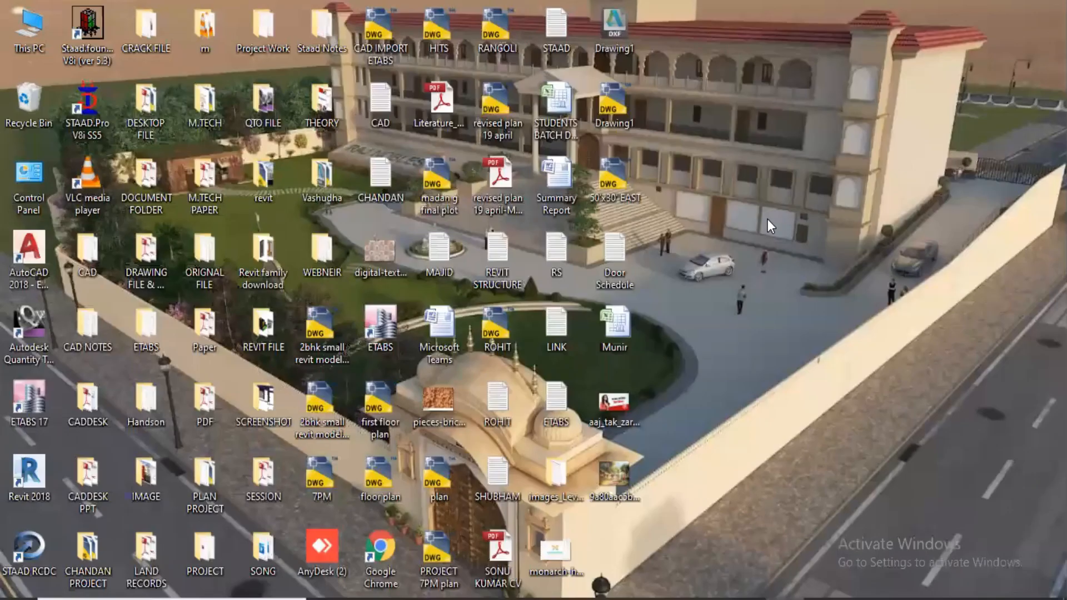
double_click(618, 335)
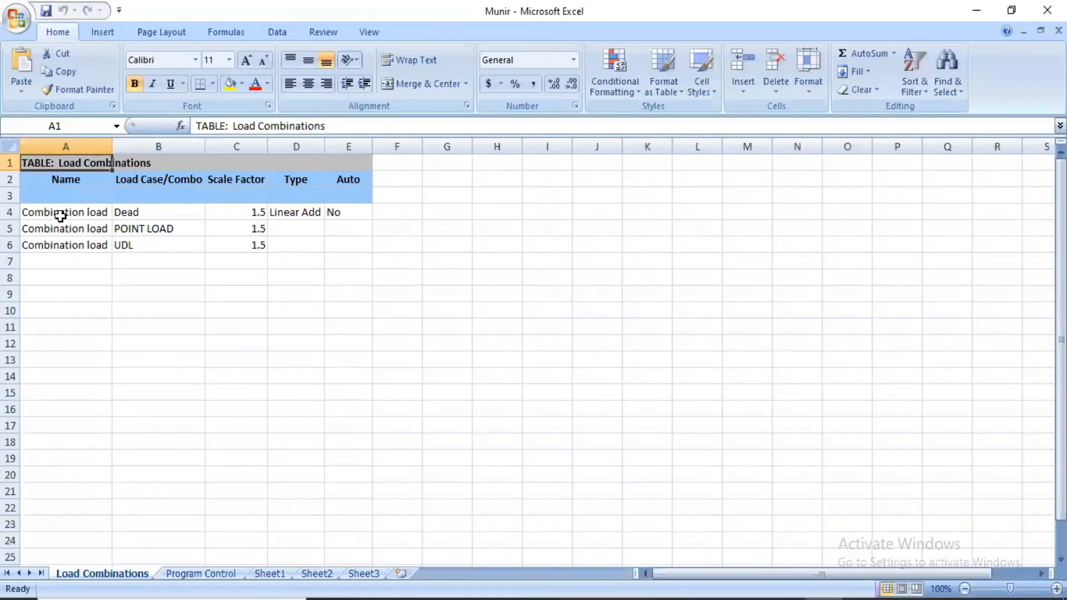
click(60, 217)
click(264, 217)
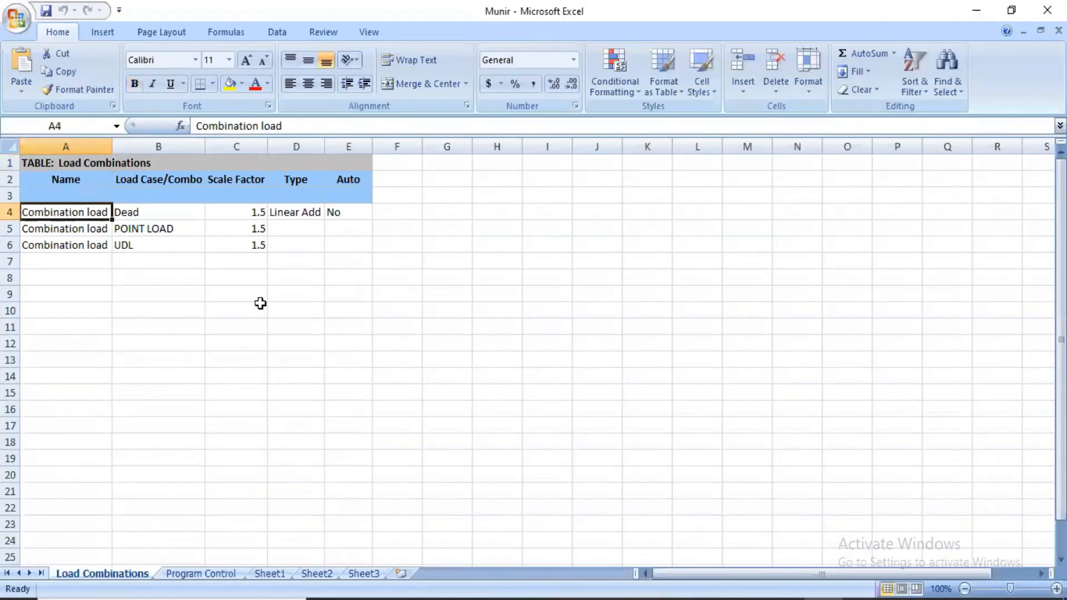
click(66, 233)
click(258, 229)
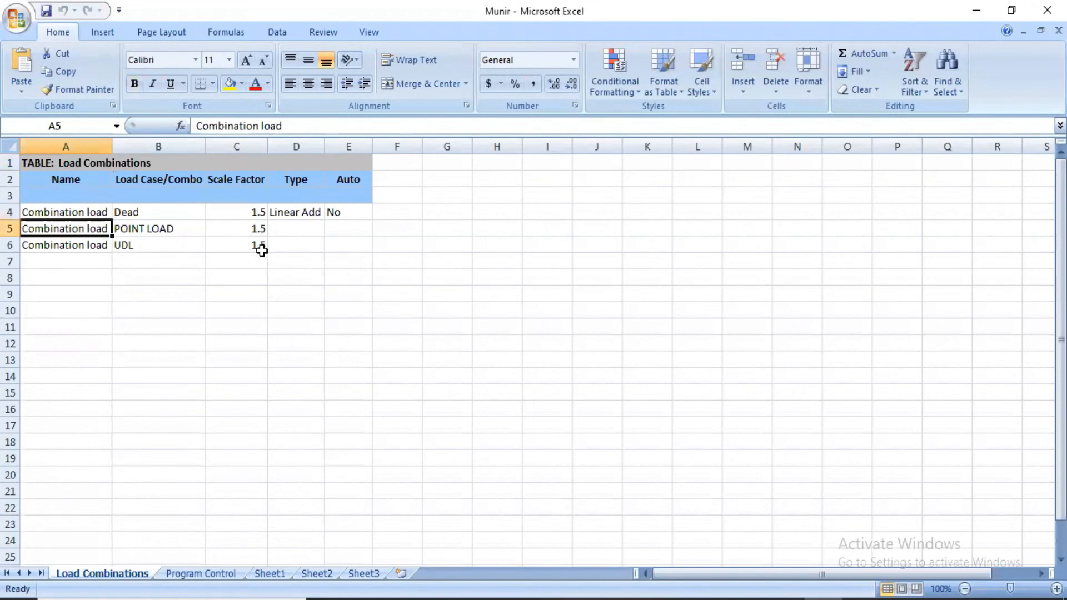
key(Down)
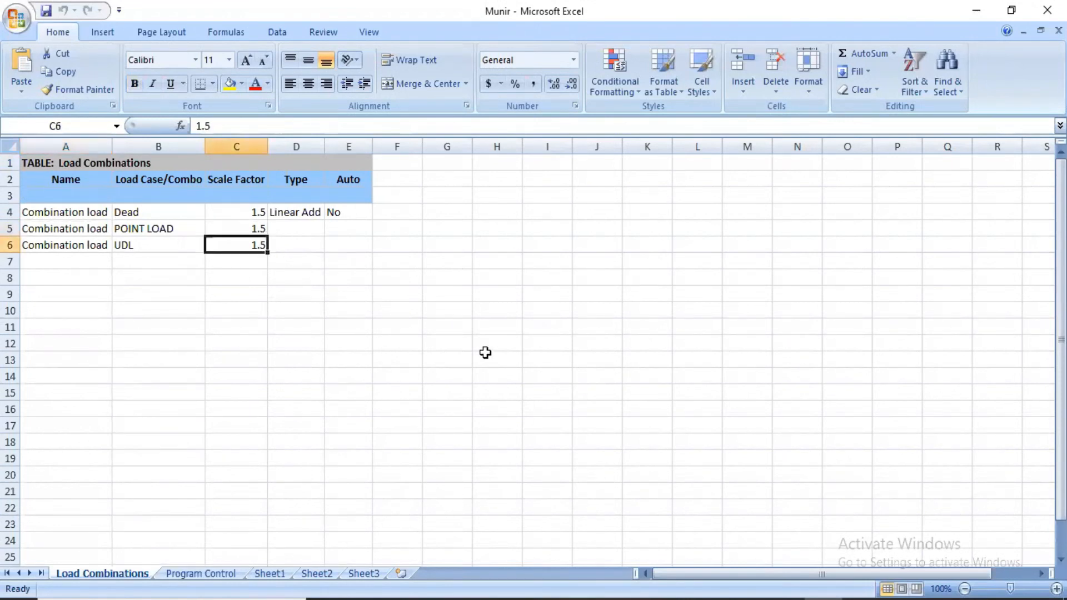
key(ctrl+Page_Down)
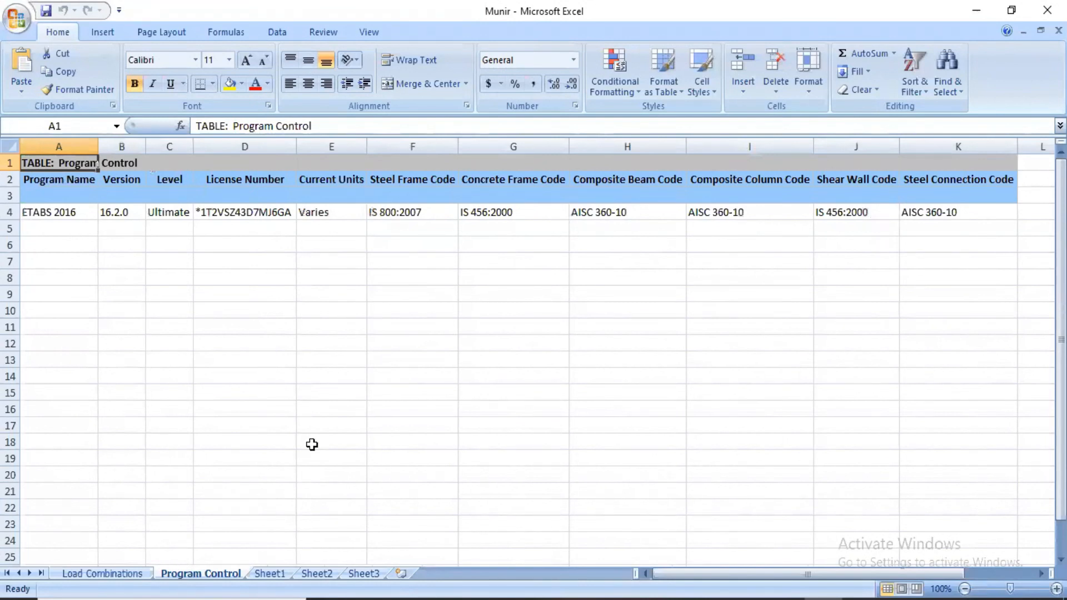
key(ctrl+Page_Up)
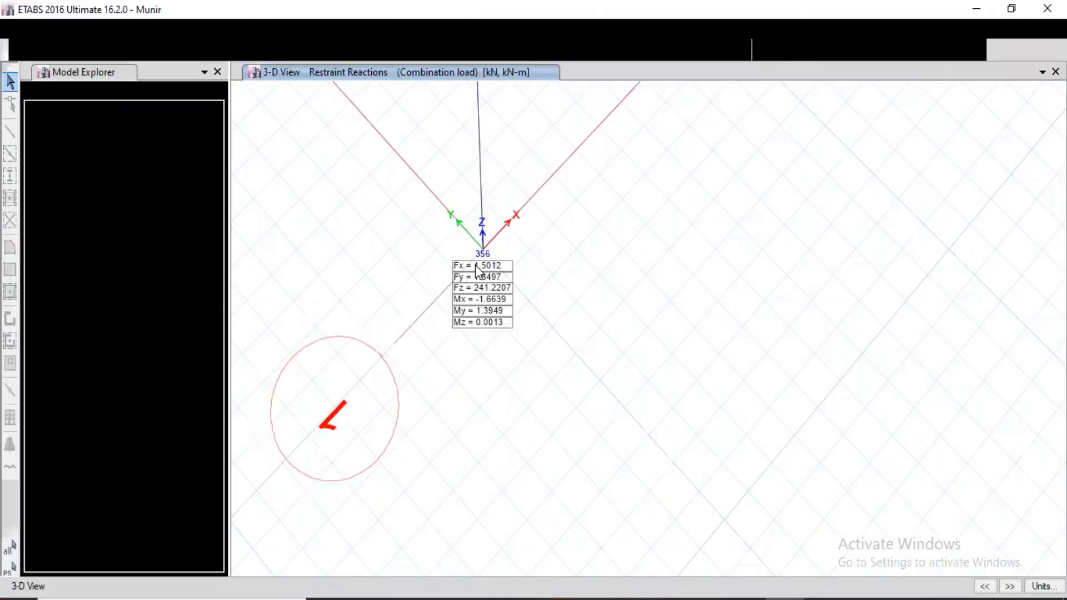
Return to ETABS and display the frame Shear 2-2 force diagrams with values for the "Combination load" combination.
scroll(540, 399, down, 8)
middle_drag(552, 425, 553, 519)
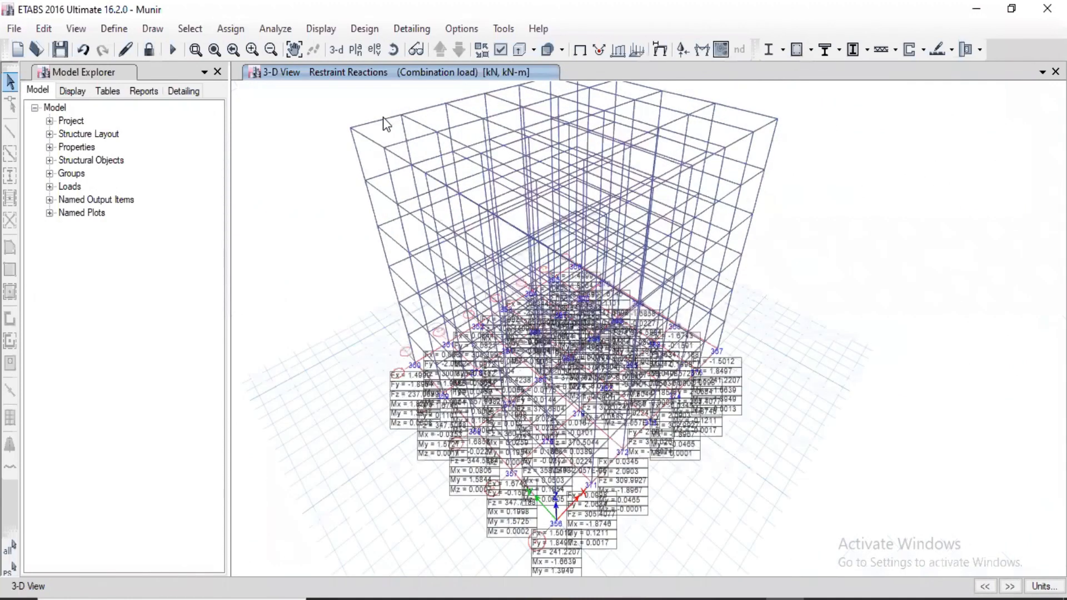
right_click(383, 118)
click(375, 121)
click(322, 33)
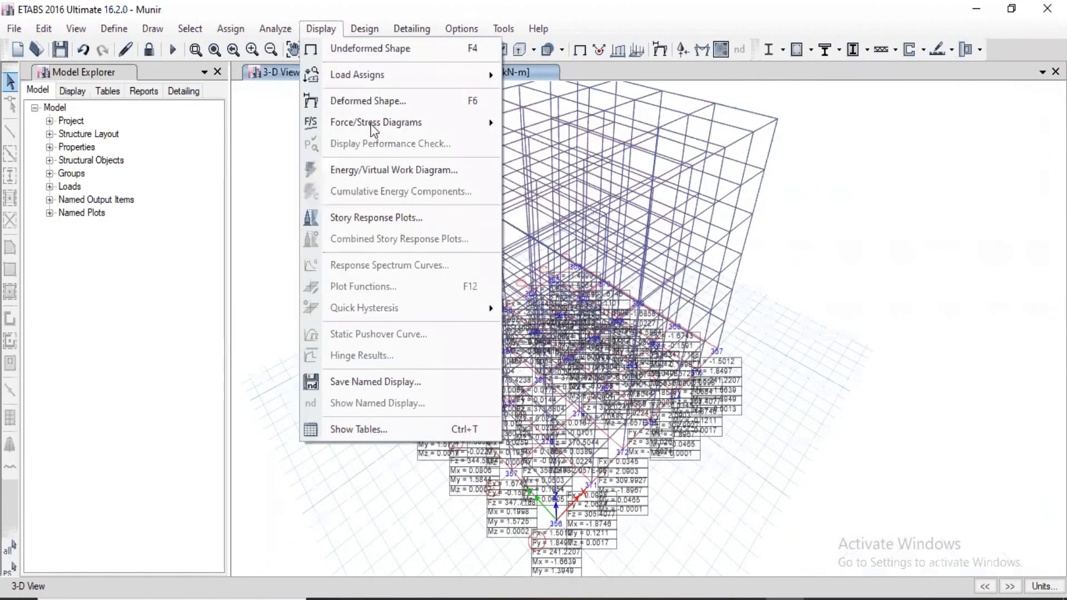
click(591, 176)
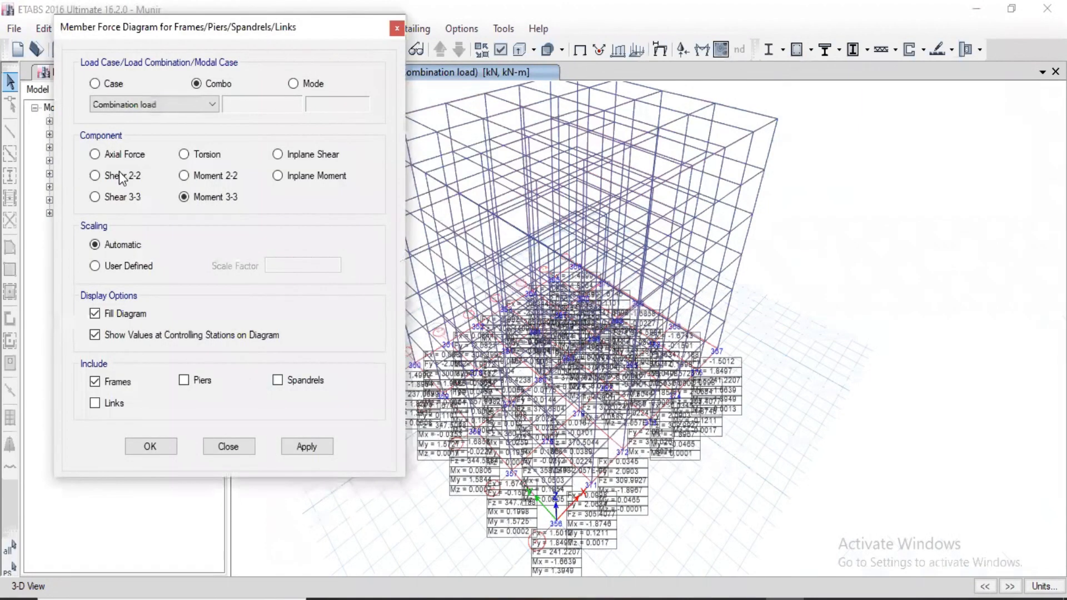
click(308, 445)
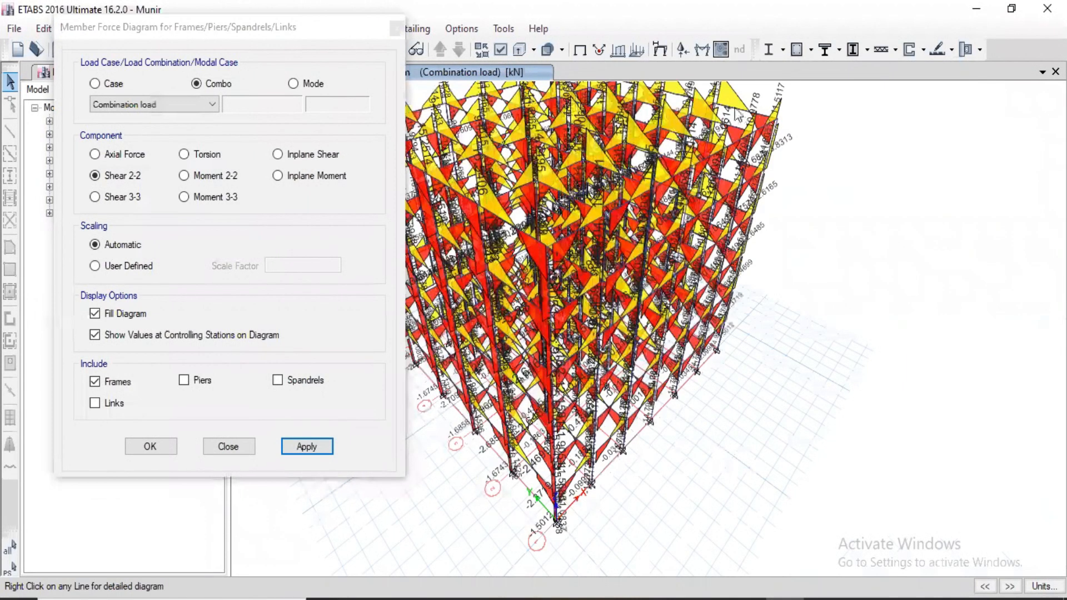
Examine the detailed shear, moment and deflection diagrams of beam B15 at Story6 for the load combination.
right_click(736, 112)
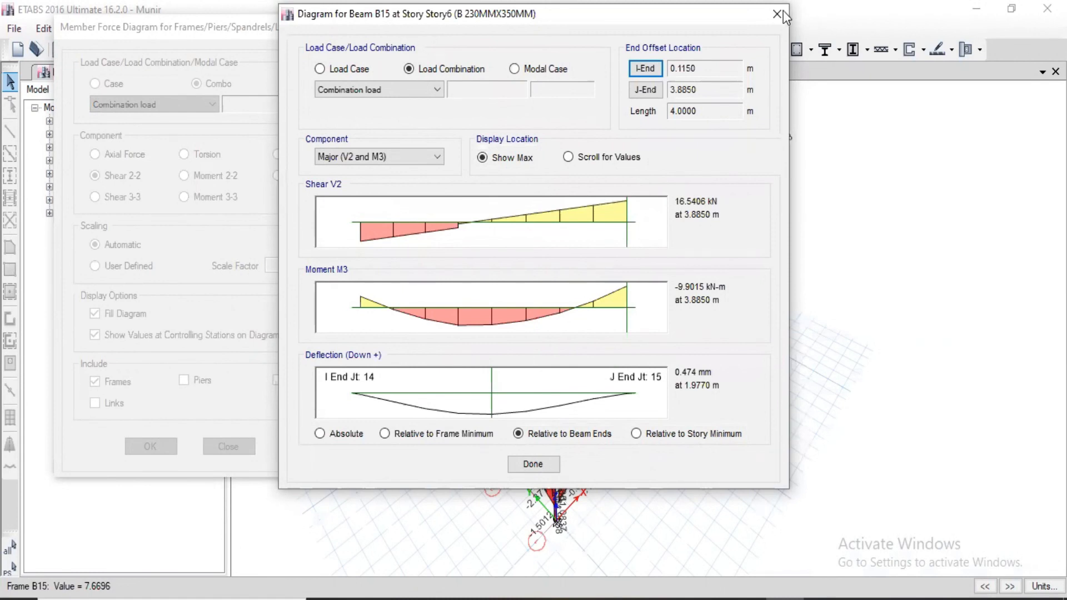
key(Escape)
drag(136, 22, 313, 29)
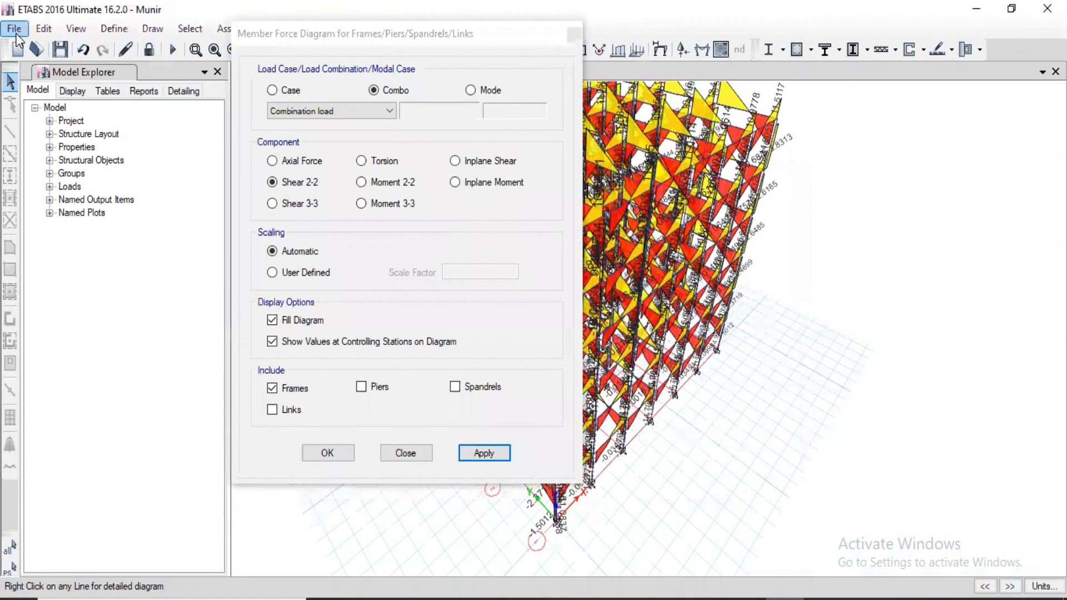
Start exporting ETABS tables to Excel and clear every table from the selection.
click(14, 29)
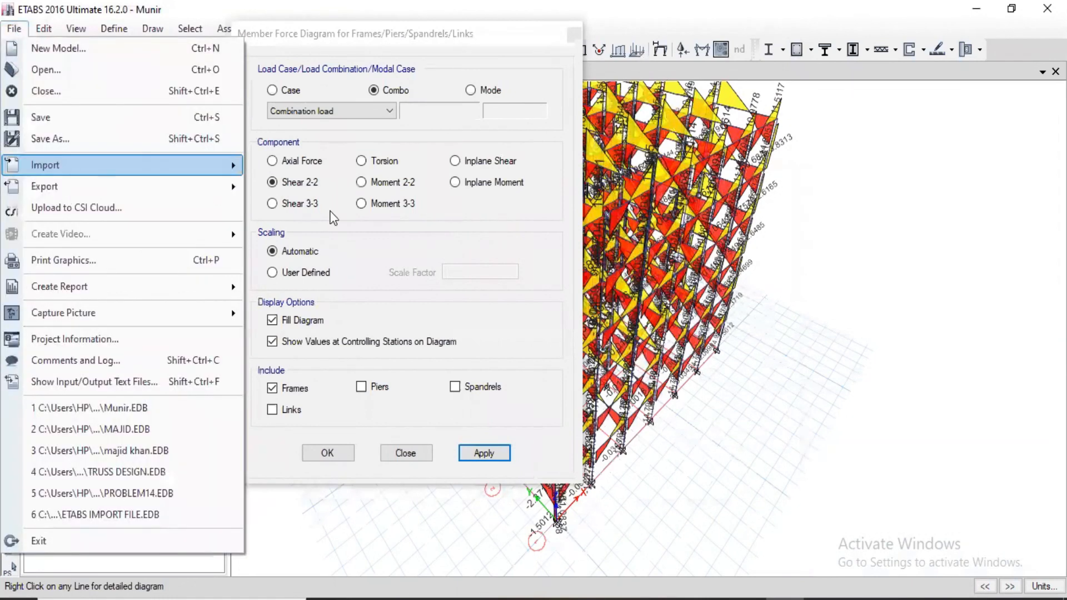
key(Down)
key(Right)
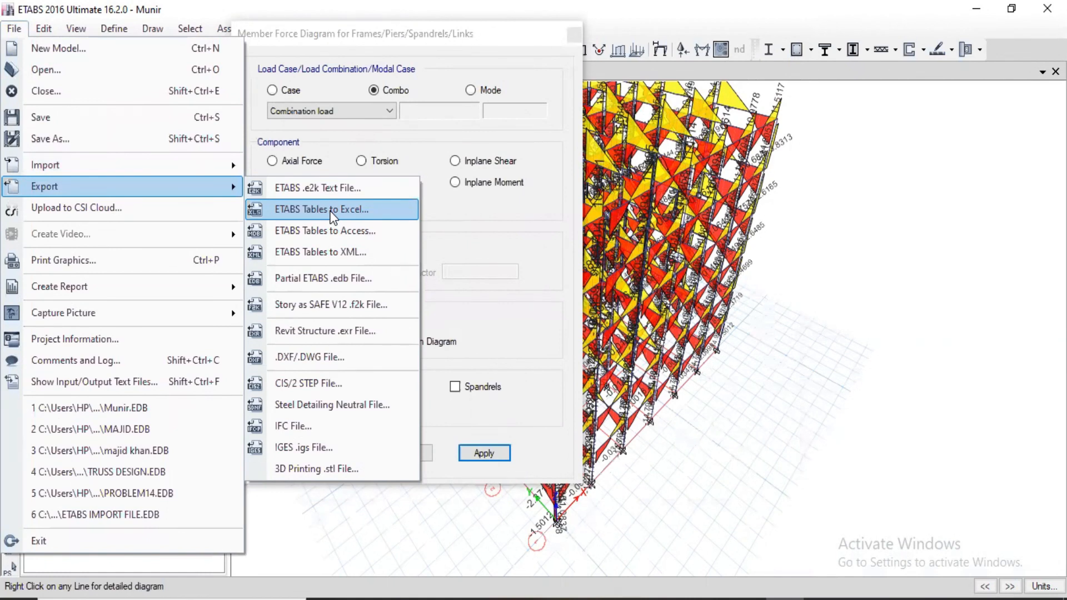
click(332, 210)
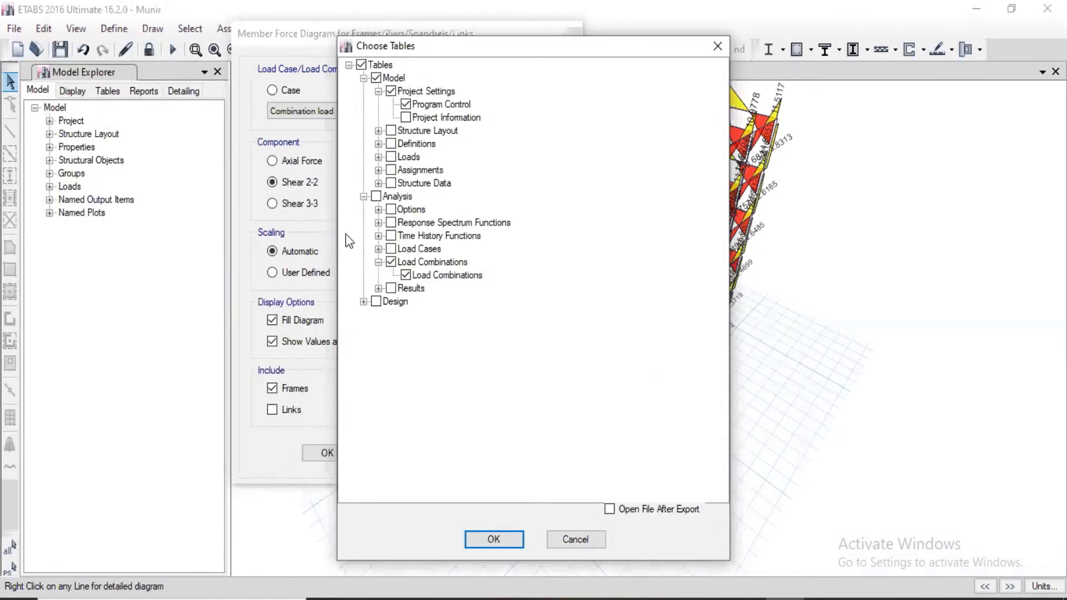
click(379, 249)
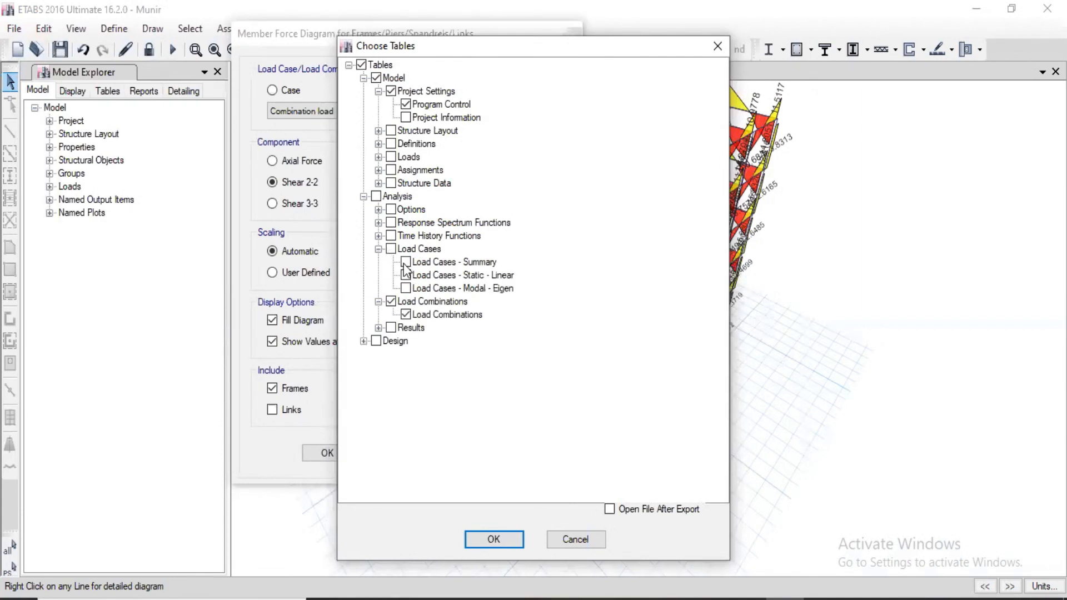
click(405, 262)
click(390, 301)
click(361, 65)
click(361, 66)
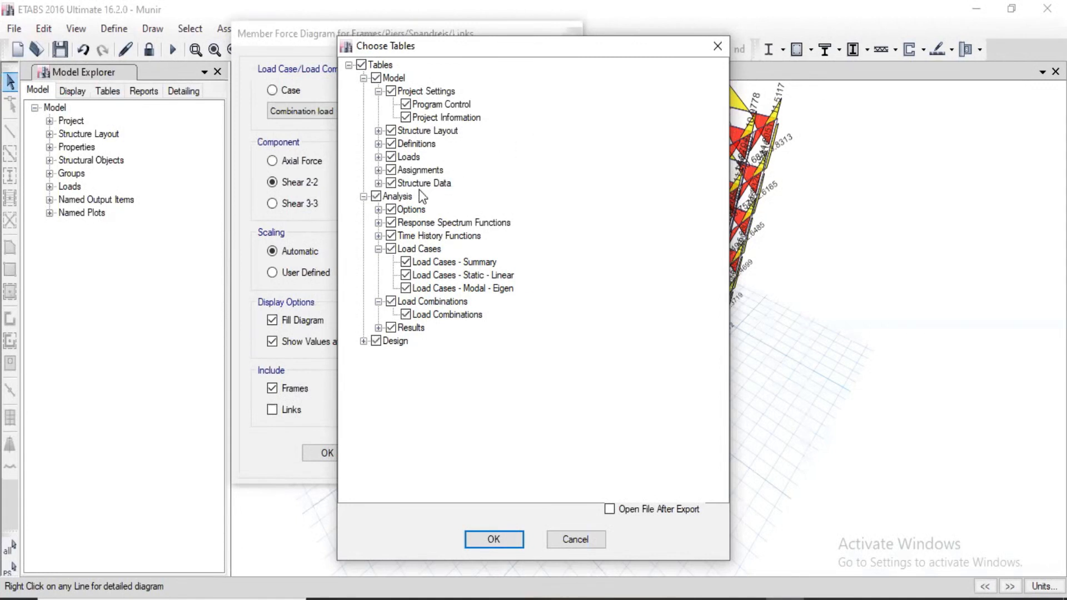
click(362, 65)
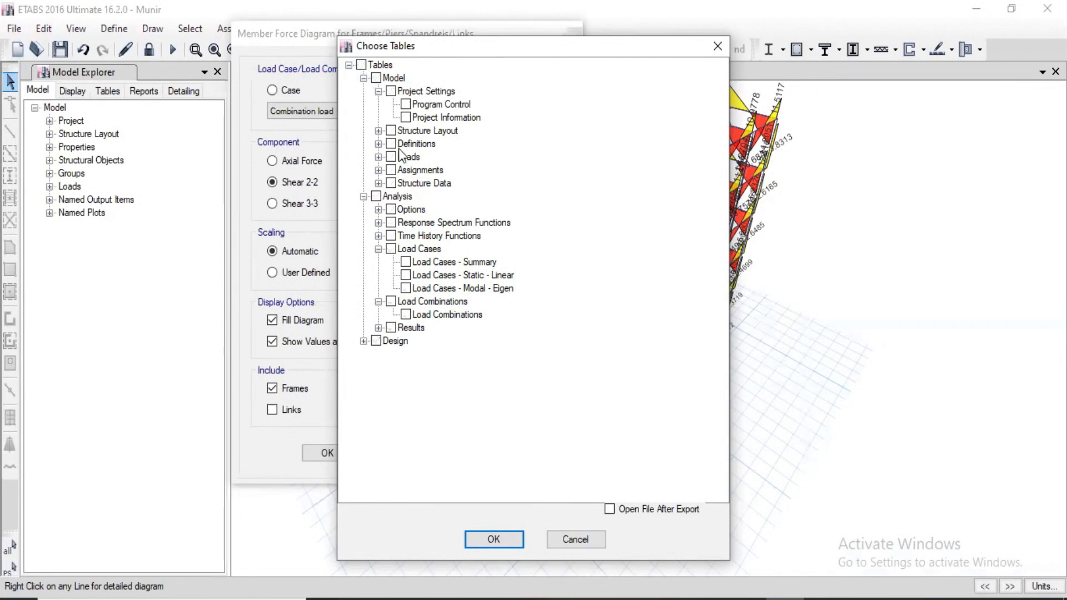
Choose the Applied Loads tables, covering point and distributed frame loads, and proceed with the export.
click(379, 158)
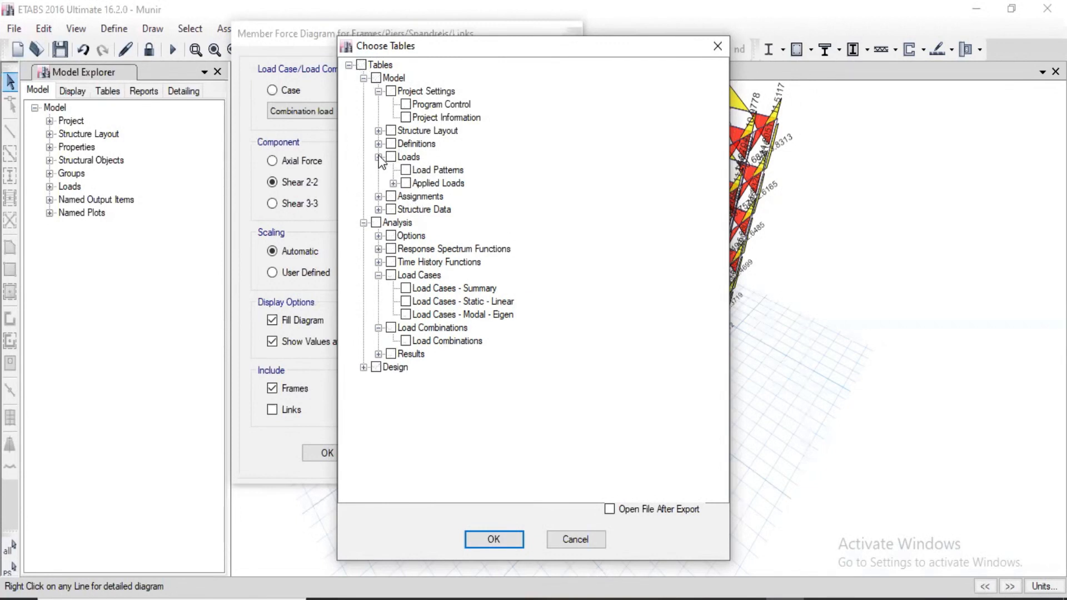
click(393, 184)
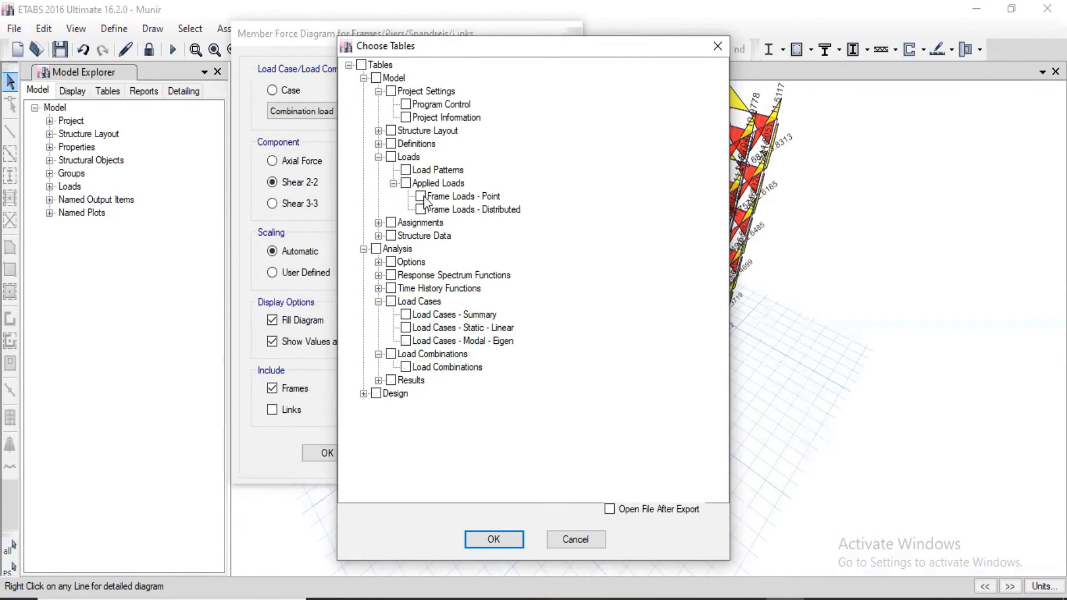
click(406, 184)
click(494, 539)
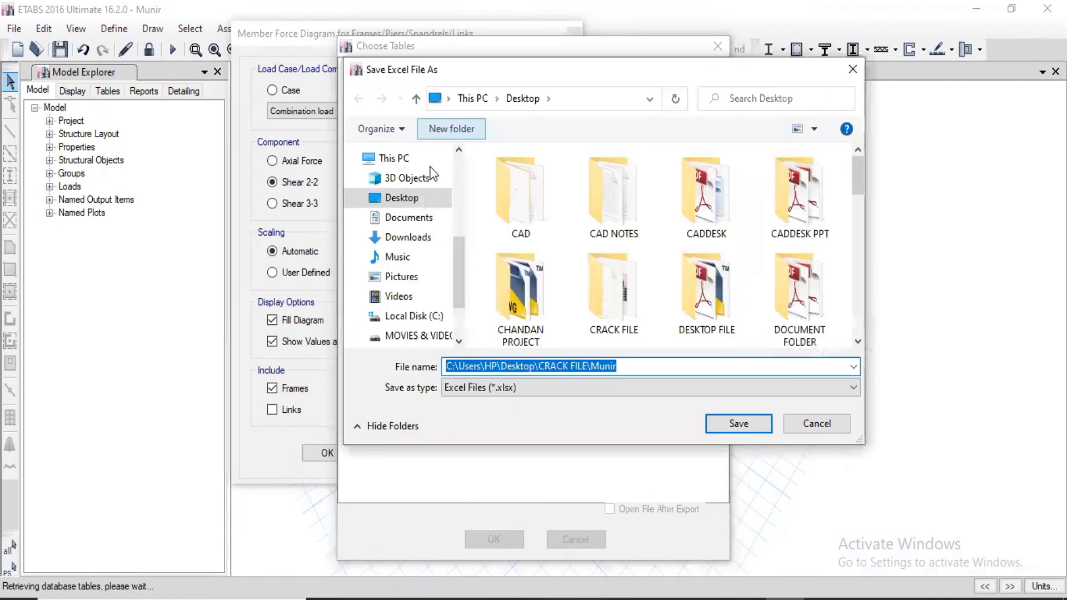
Save the applied loads export to the desktop as an Excel file named "Munir load".
click(523, 366)
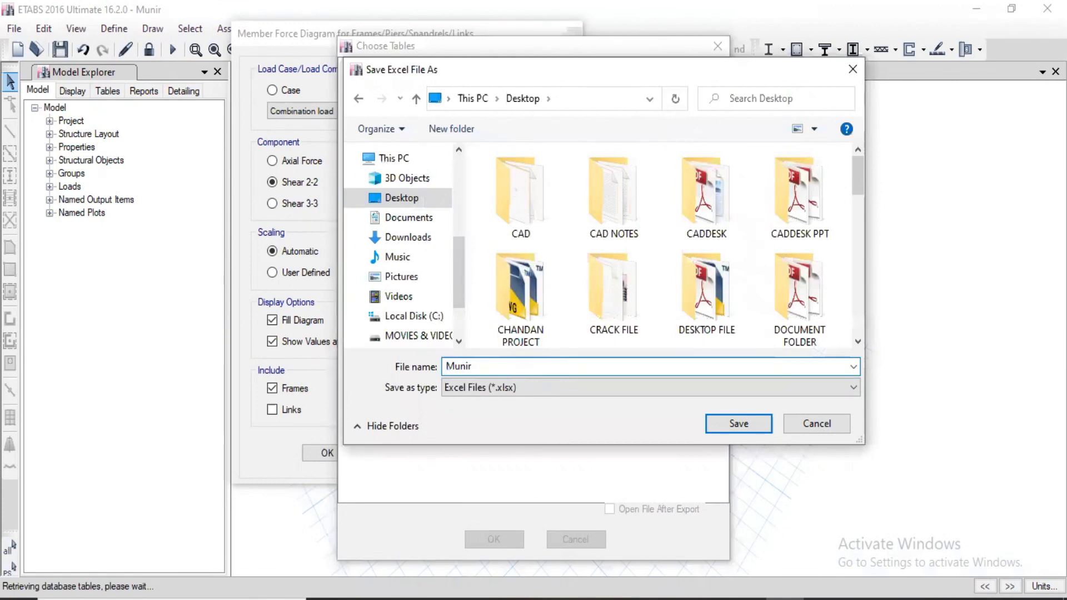
text(load)
click(738, 424)
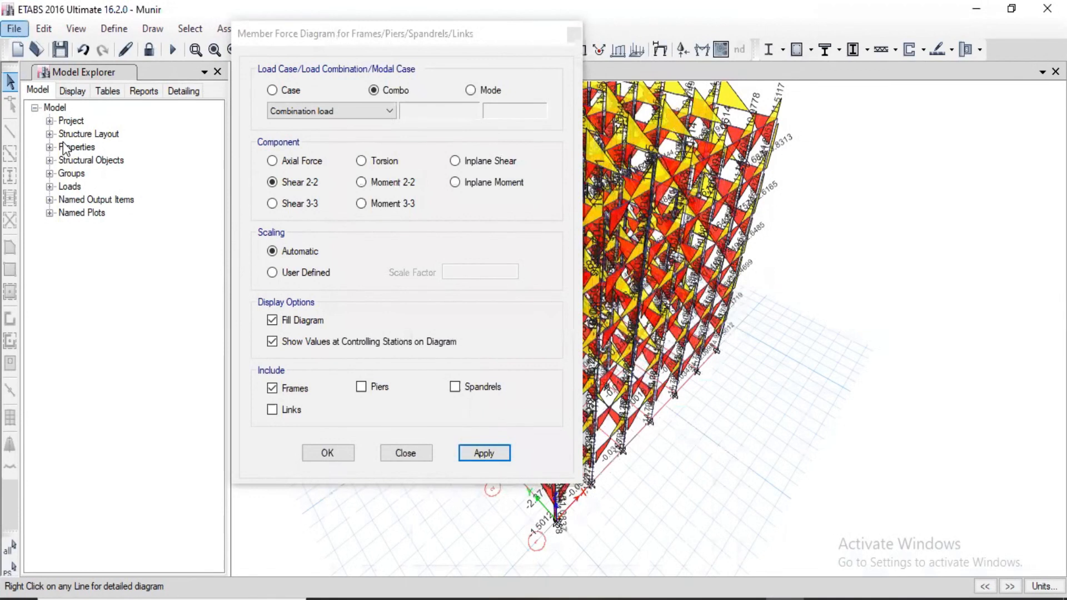
Start another export of ETABS tables to Excel and clear all preselected tables.
click(12, 28)
mouse_move(340, 192)
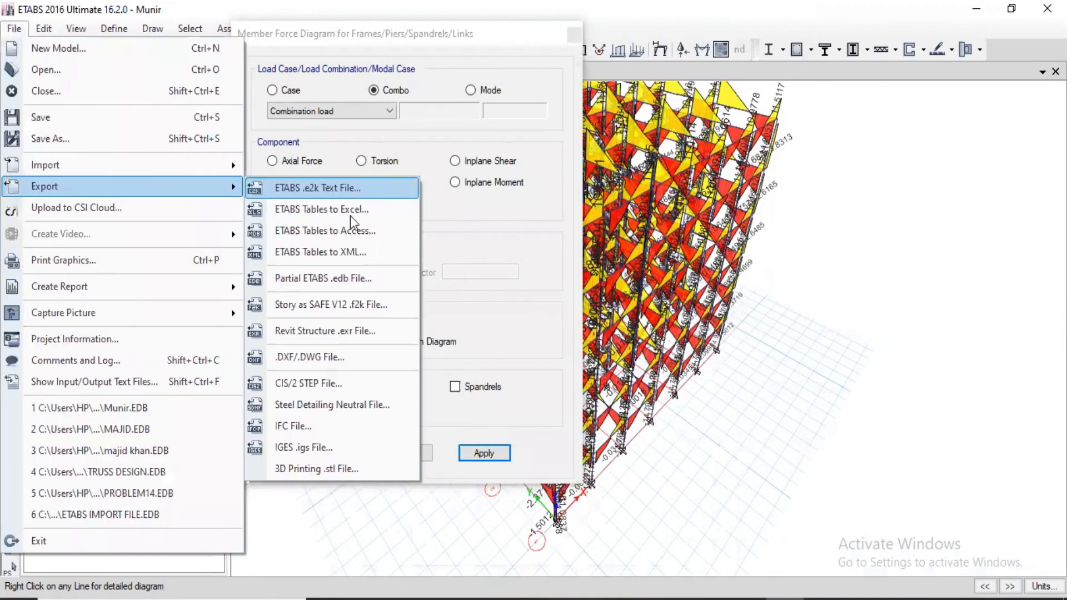
click(350, 215)
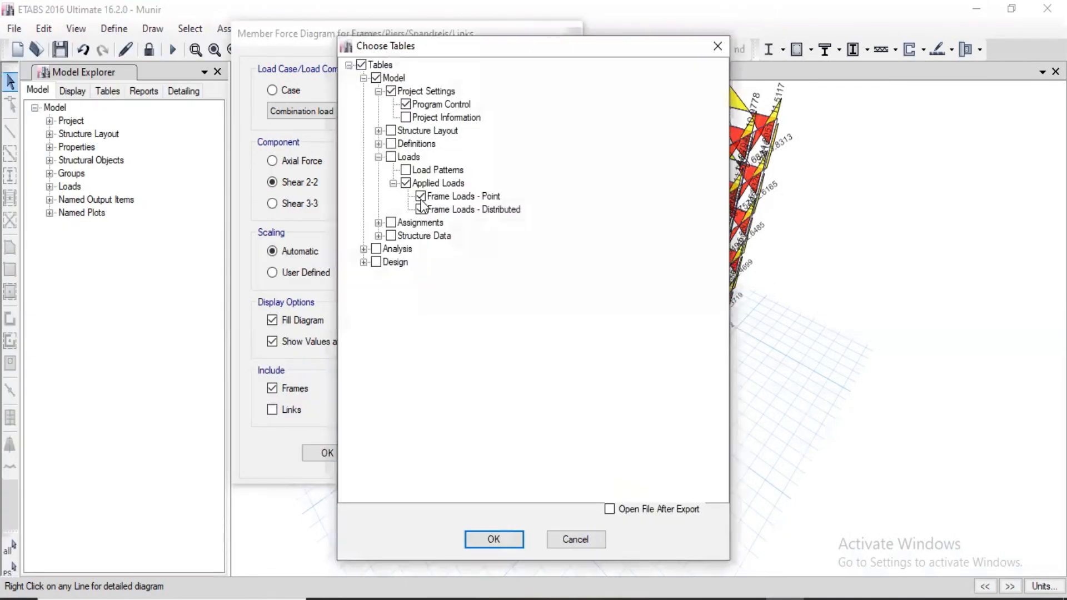
click(407, 183)
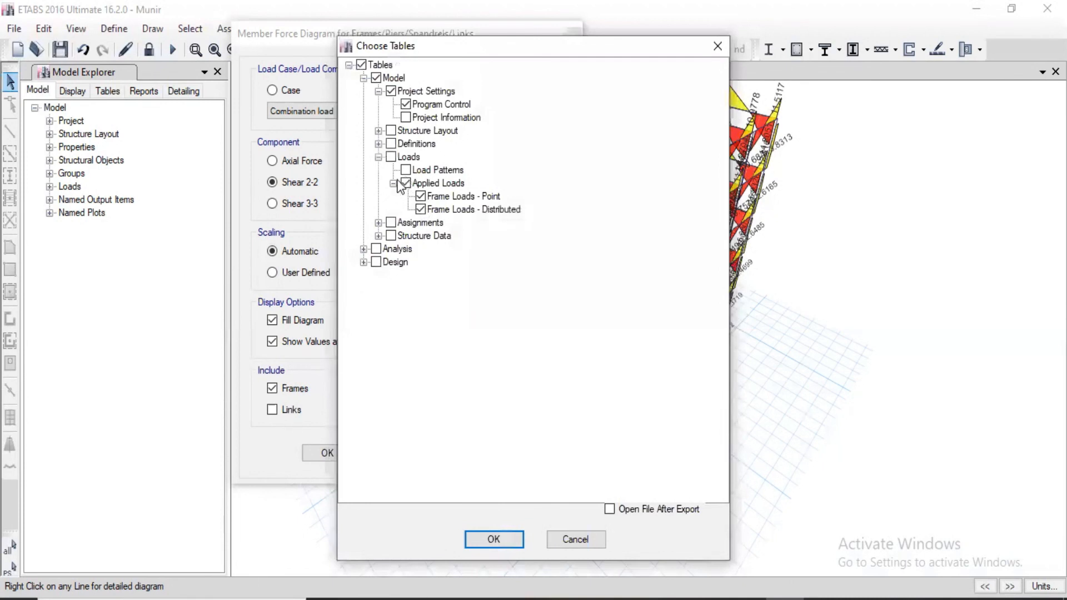
click(362, 66)
click(349, 65)
click(349, 65)
Choose only the Load Cases - Summary table under Analysis and proceed with the export.
click(364, 249)
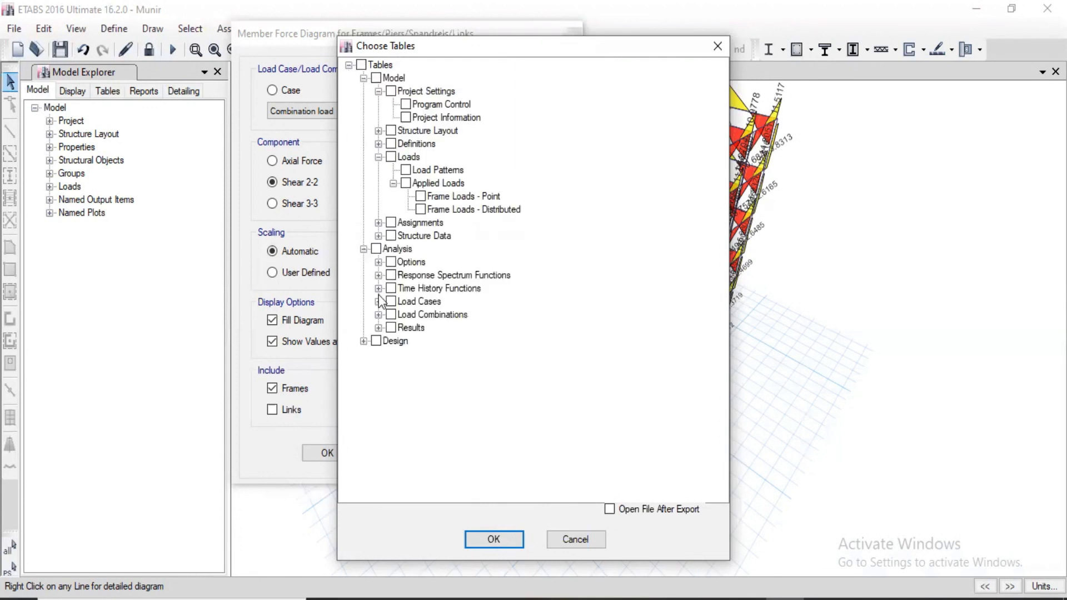
click(378, 301)
click(405, 315)
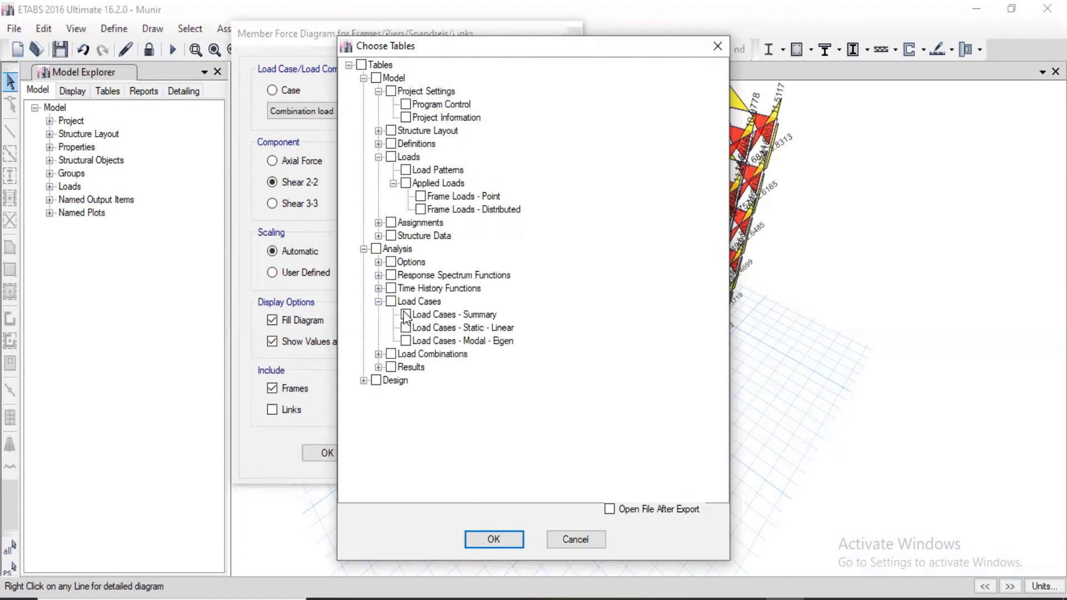
click(506, 538)
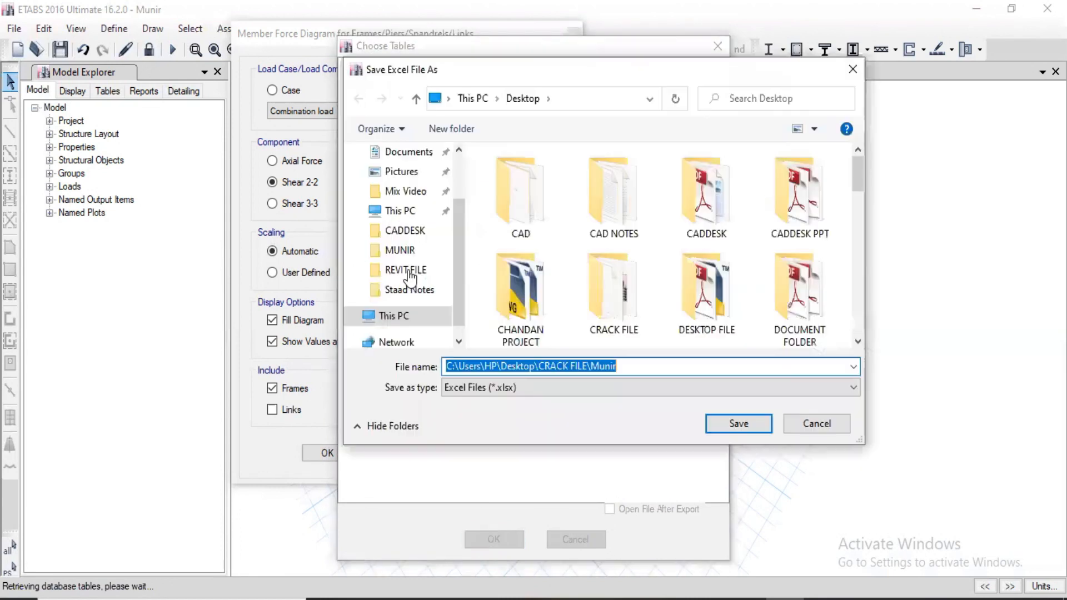
Save the load case summary export to the desktop as an Excel file named "Munir summery".
click(529, 366)
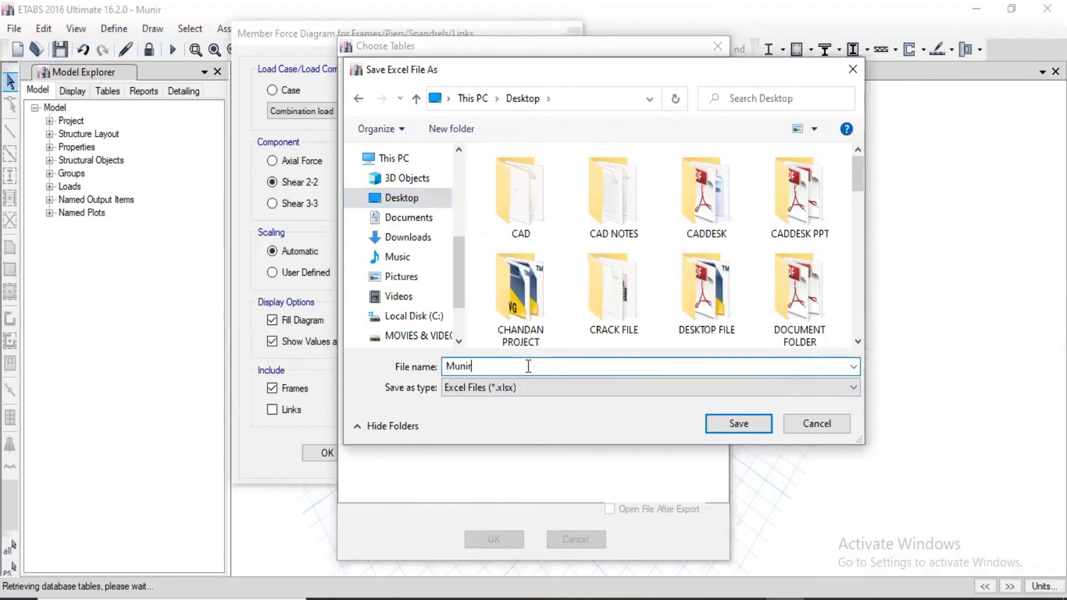
text(summery)
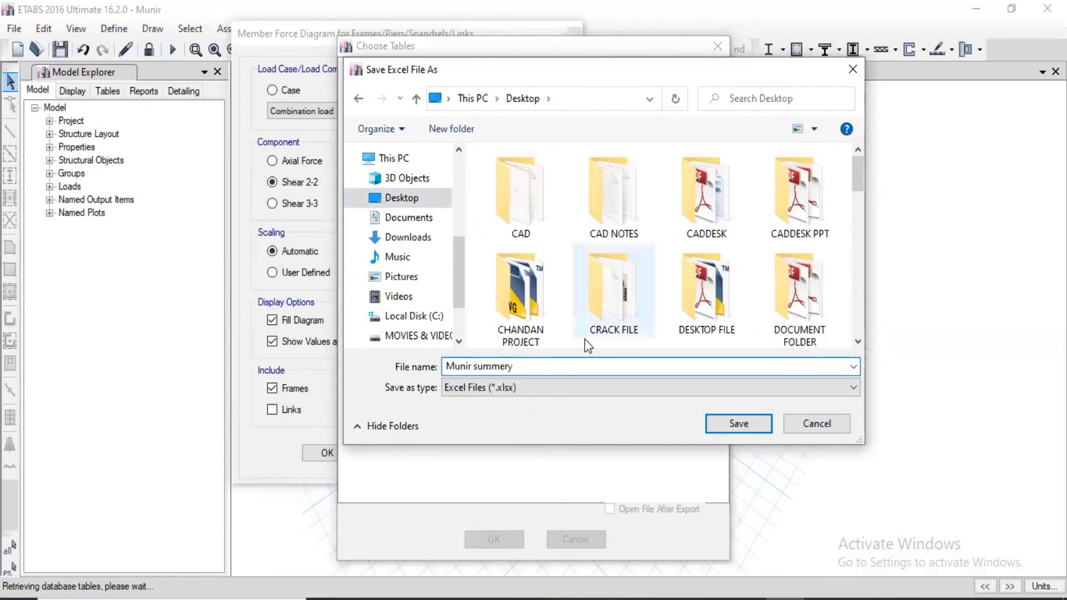
click(739, 424)
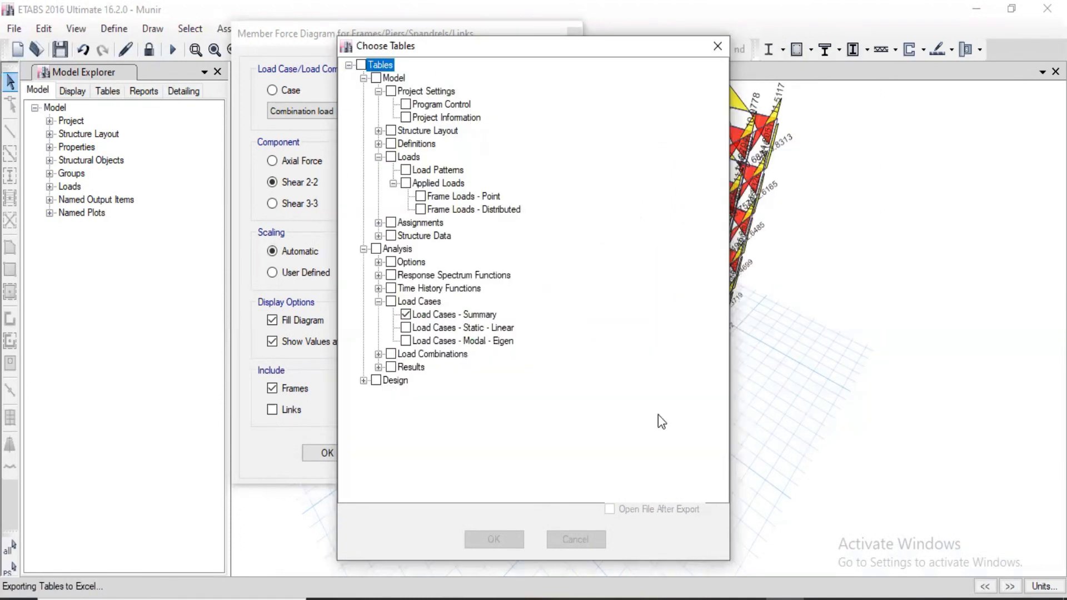
click(379, 368)
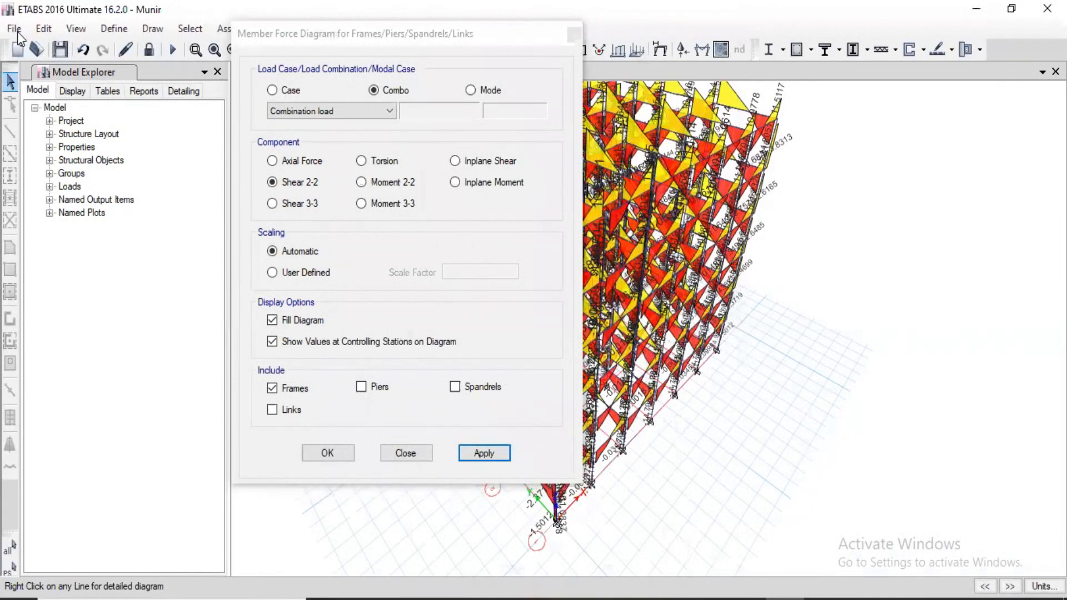
Start a new export of tables to Excel and clear all Load Cases tables under Analysis.
click(14, 28)
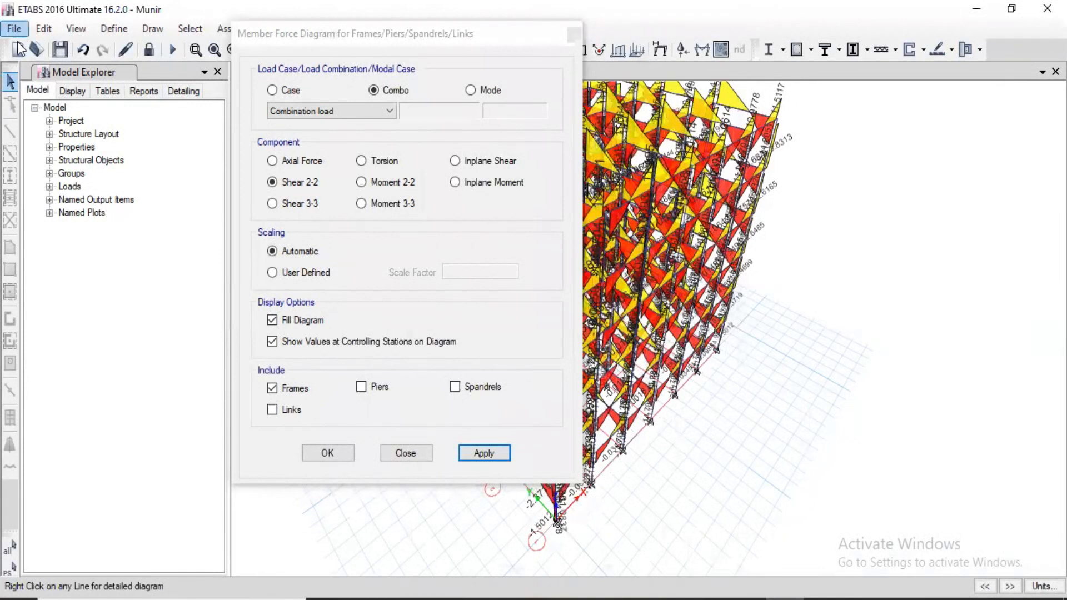
mouse_move(58, 196)
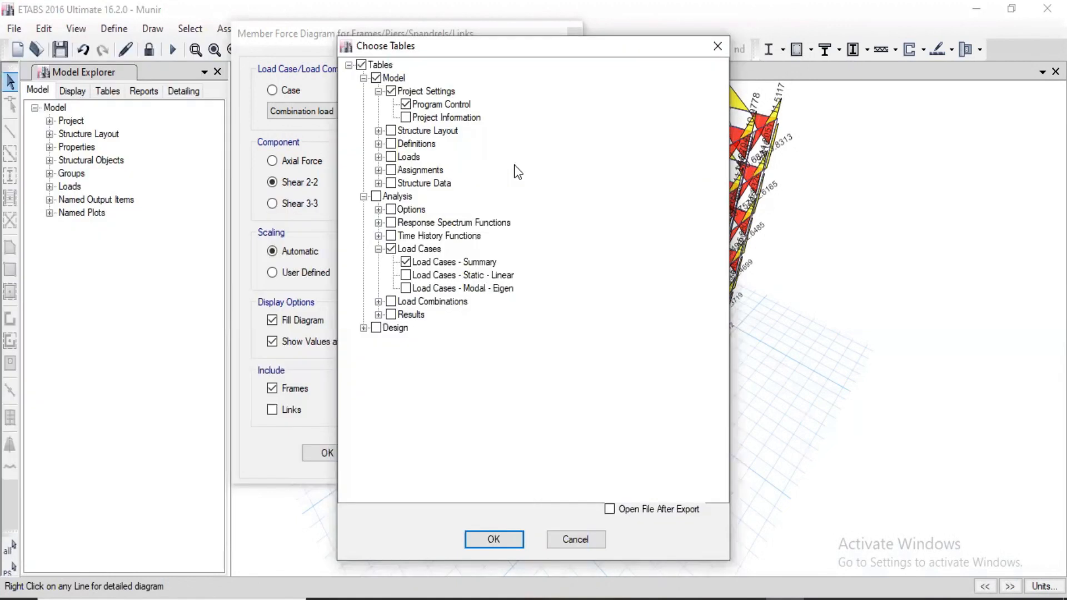
click(390, 249)
click(391, 248)
click(363, 77)
click(363, 91)
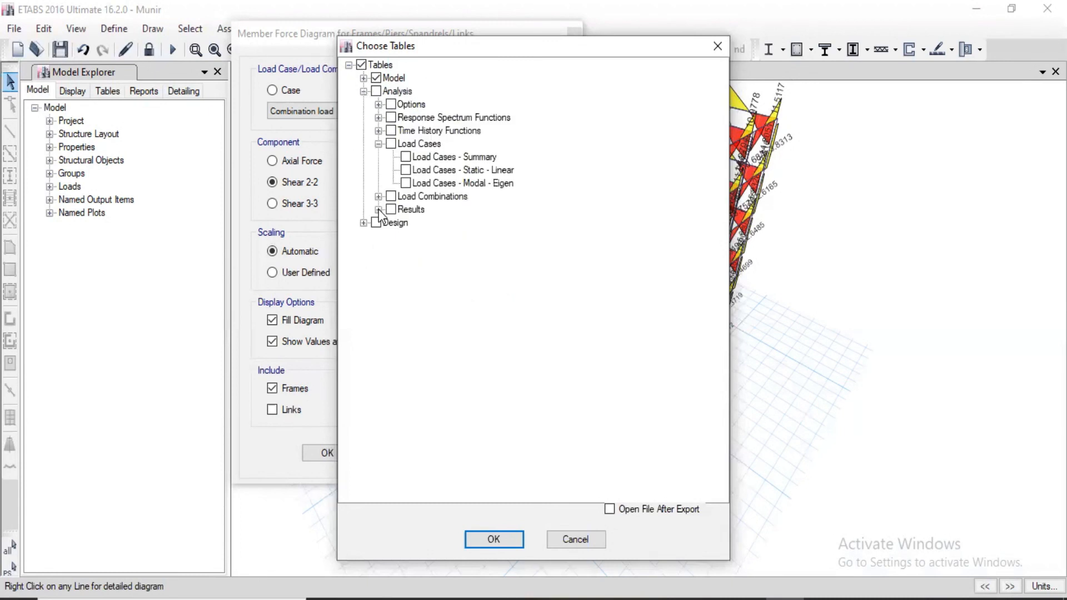
Include the Joint Displacements and Joint Reactions result tables in the selection and proceed with the export.
click(379, 210)
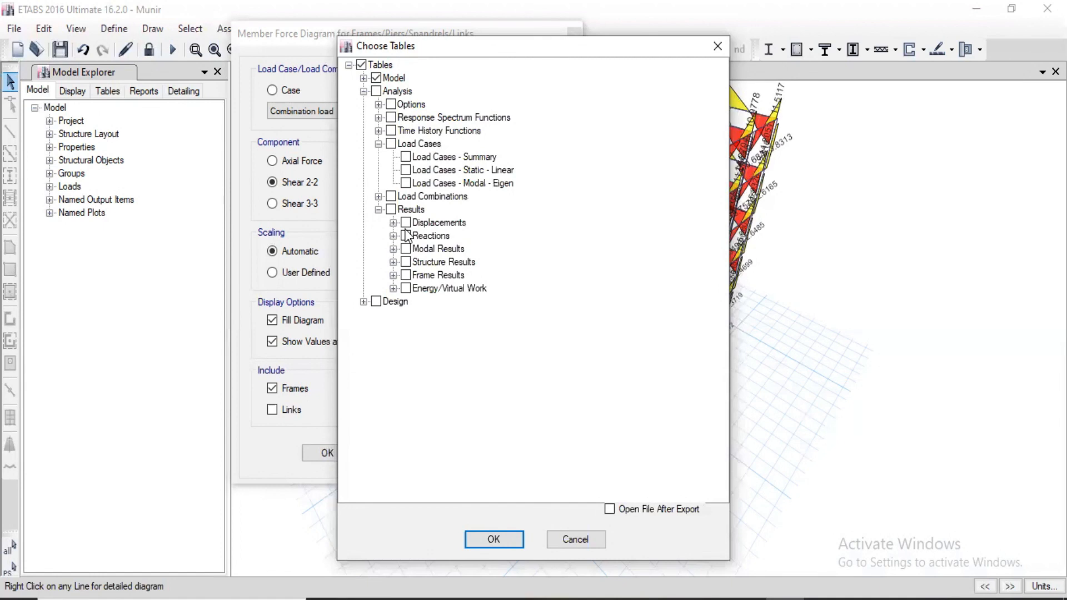
click(393, 222)
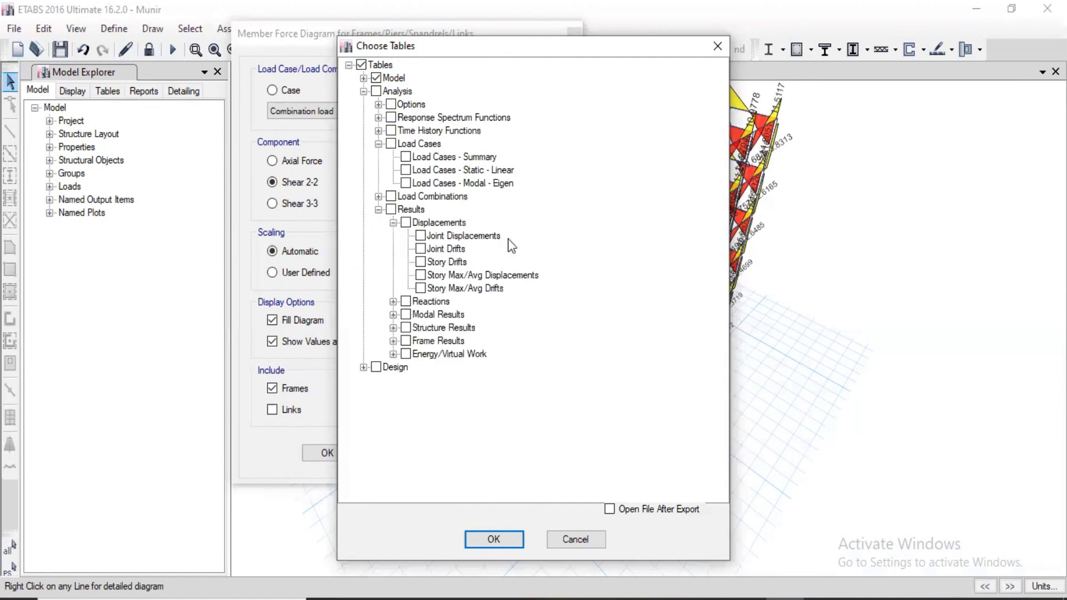
click(393, 302)
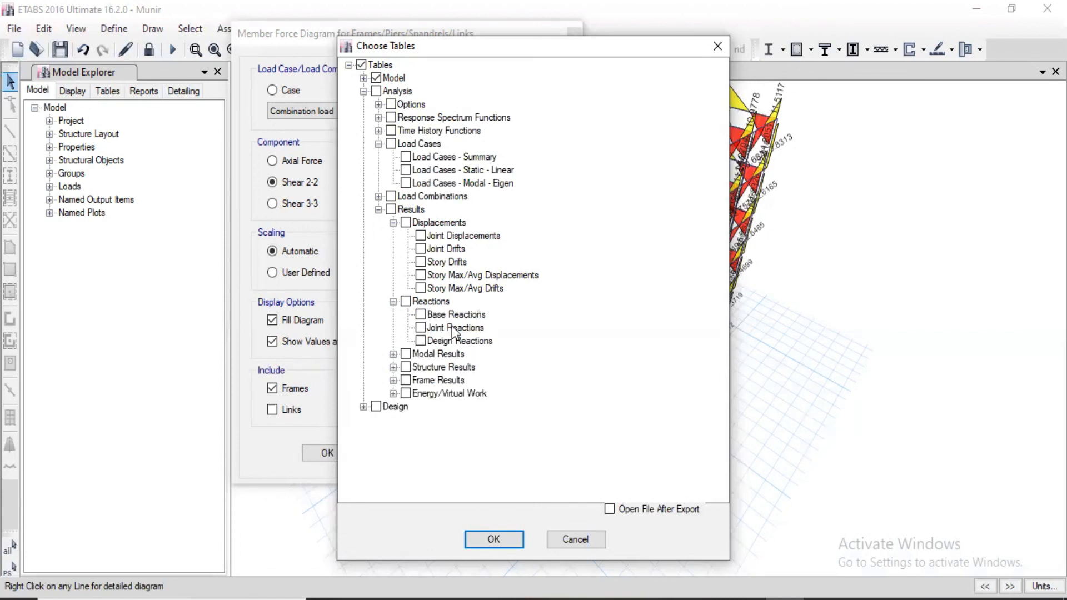
click(421, 328)
click(431, 238)
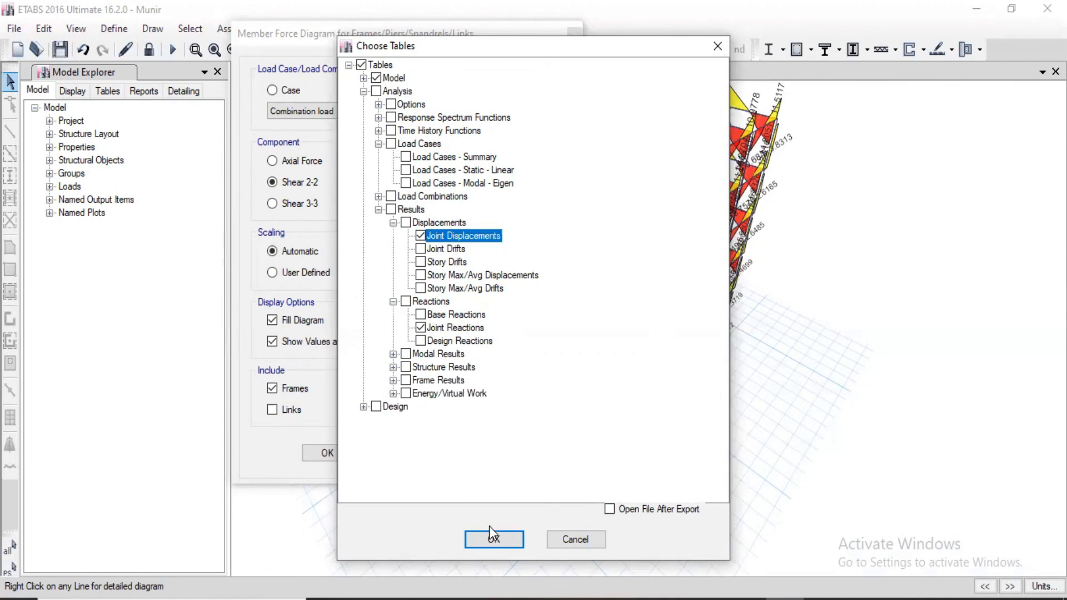
click(493, 540)
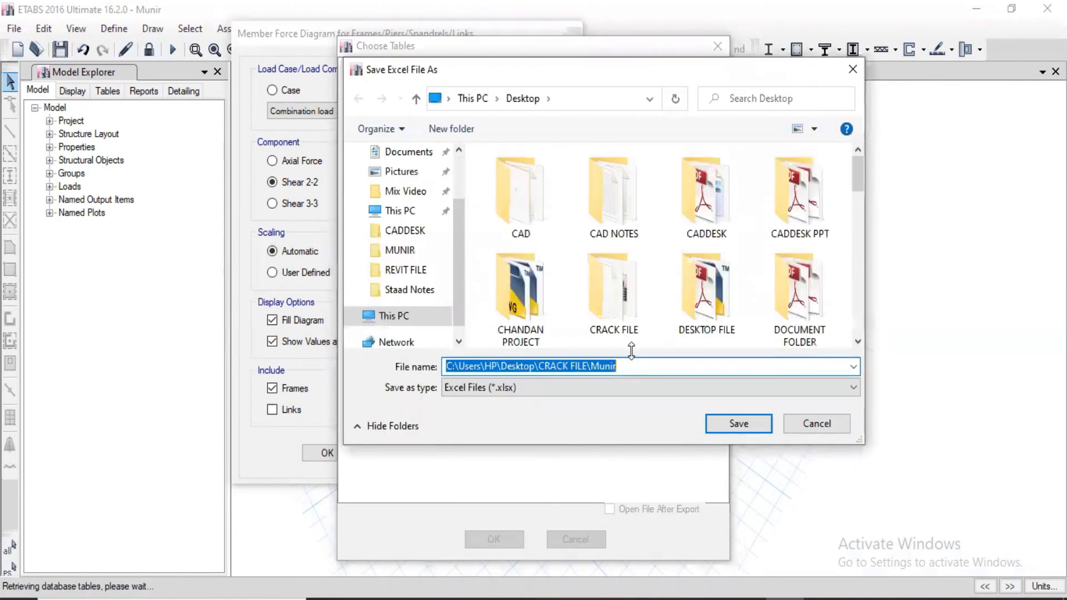
Save the joint results export to the desktop as an Excel file named "Munir reactions" and accept the member force diagram settings.
click(542, 367)
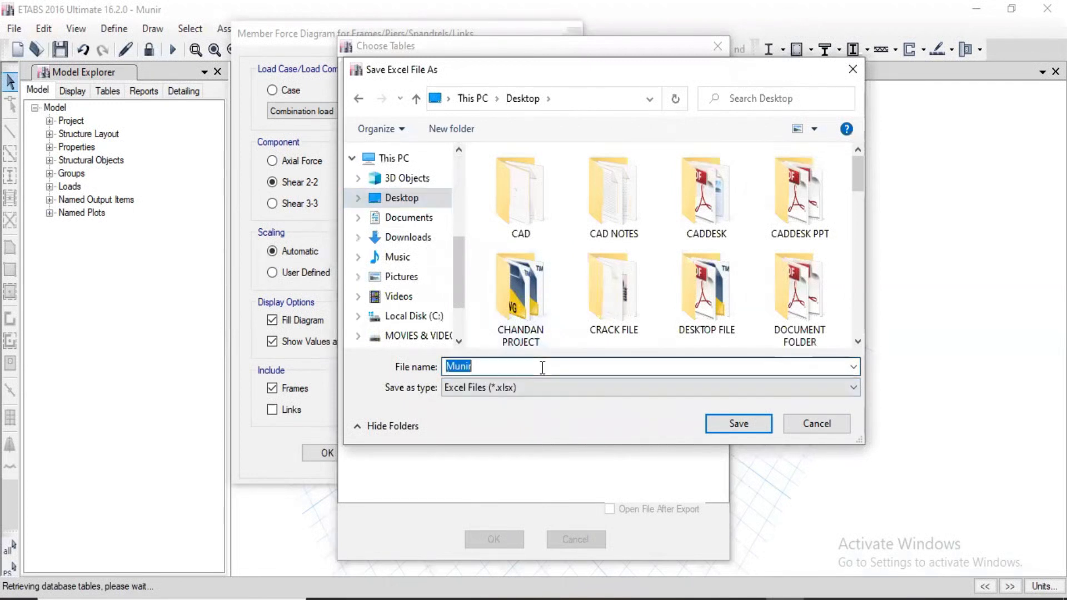
click(543, 366)
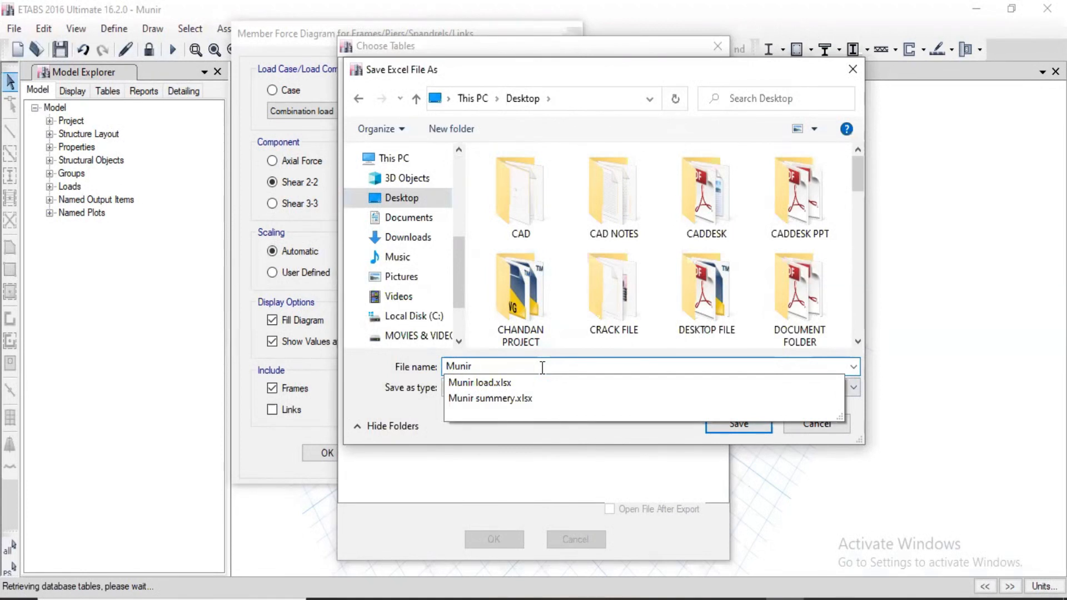
text(rec)
key(BackSpace)
text(actions)
click(738, 424)
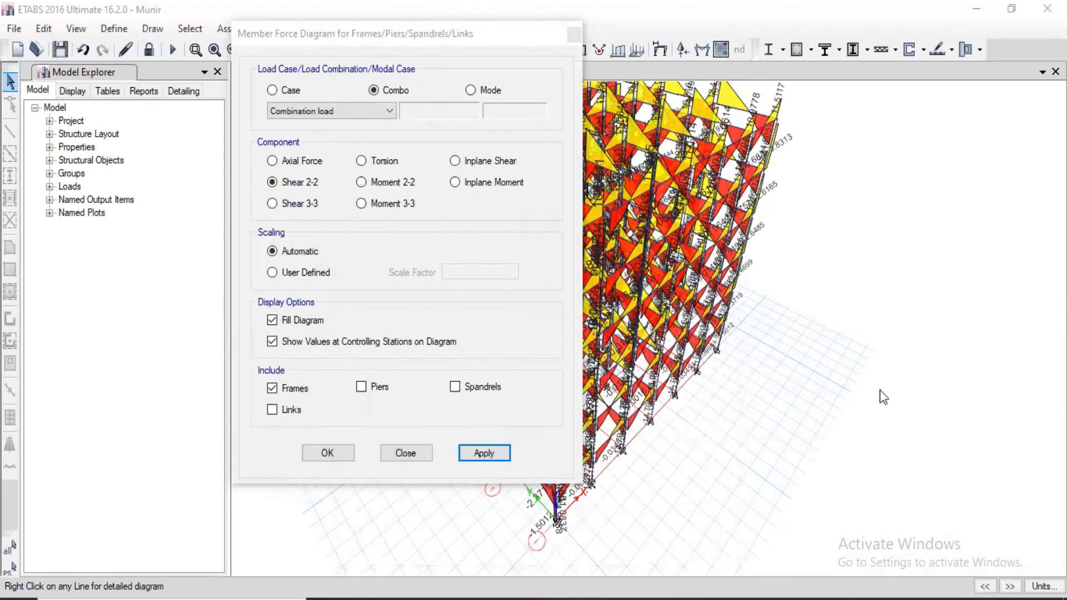
click(348, 459)
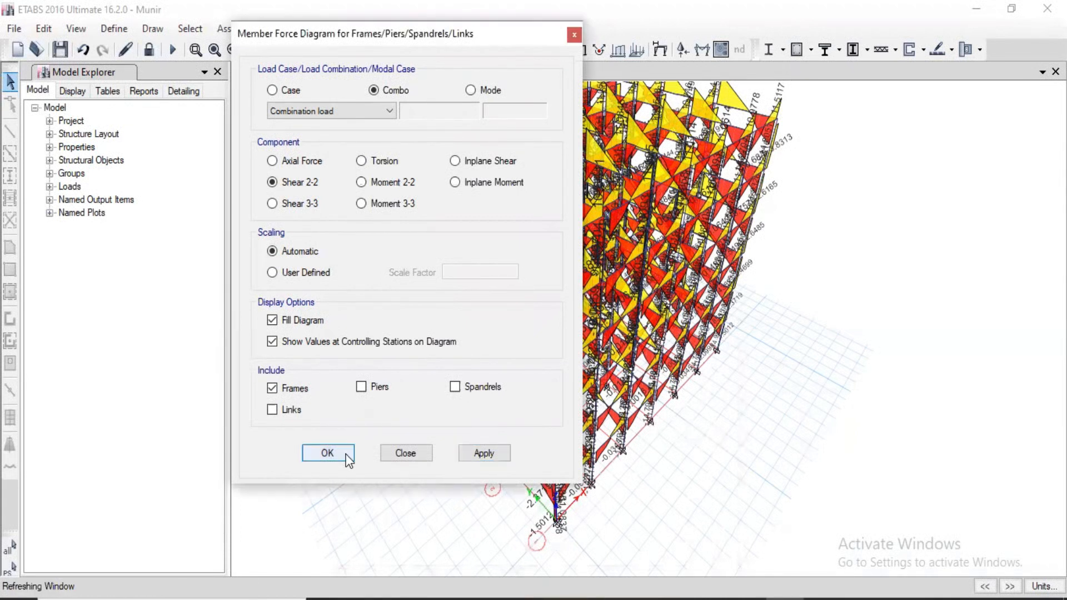